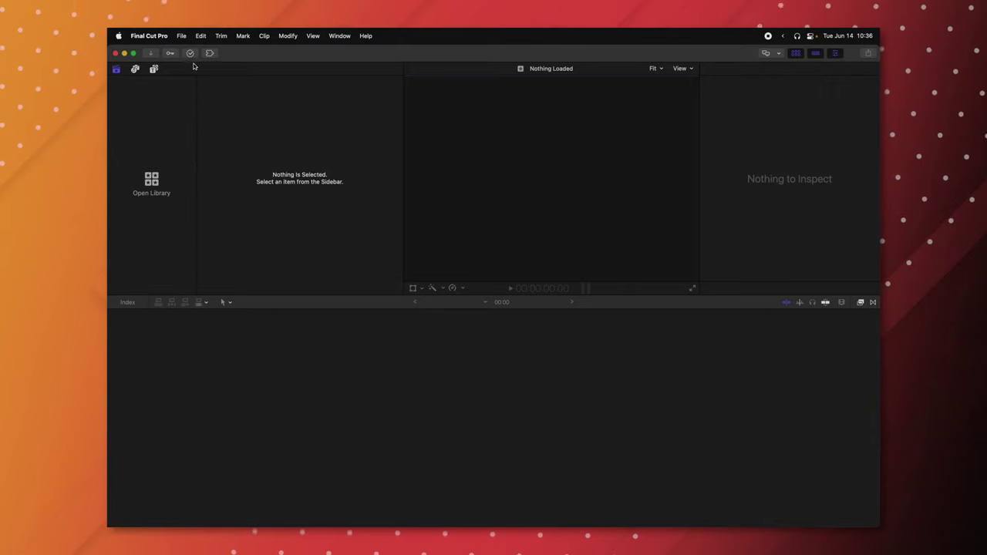
# Create a new library named Premiere To FCP in the T148 - Leaving Premiere? folder.
pyautogui.click(181, 35)
pyautogui.moveTo(202, 55)
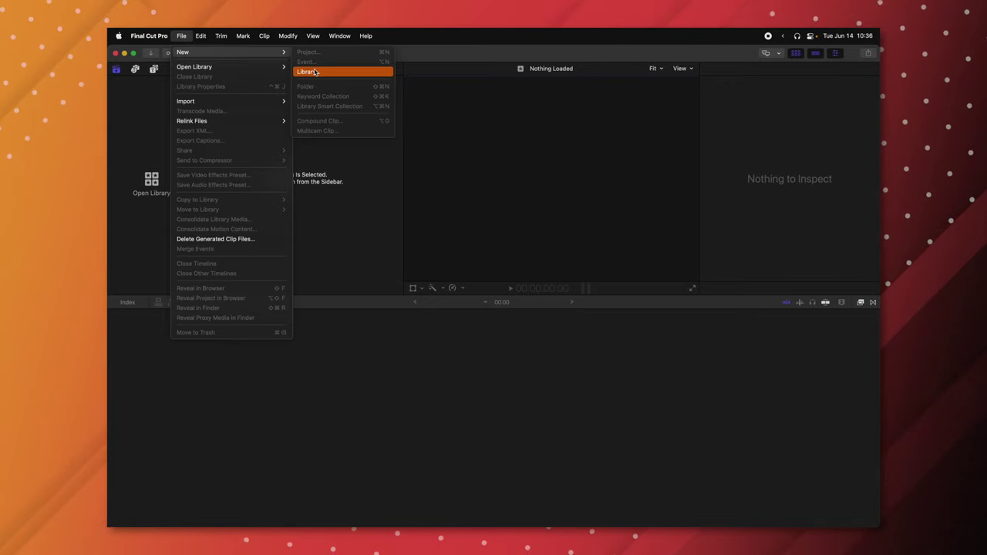
pyautogui.click(339, 70)
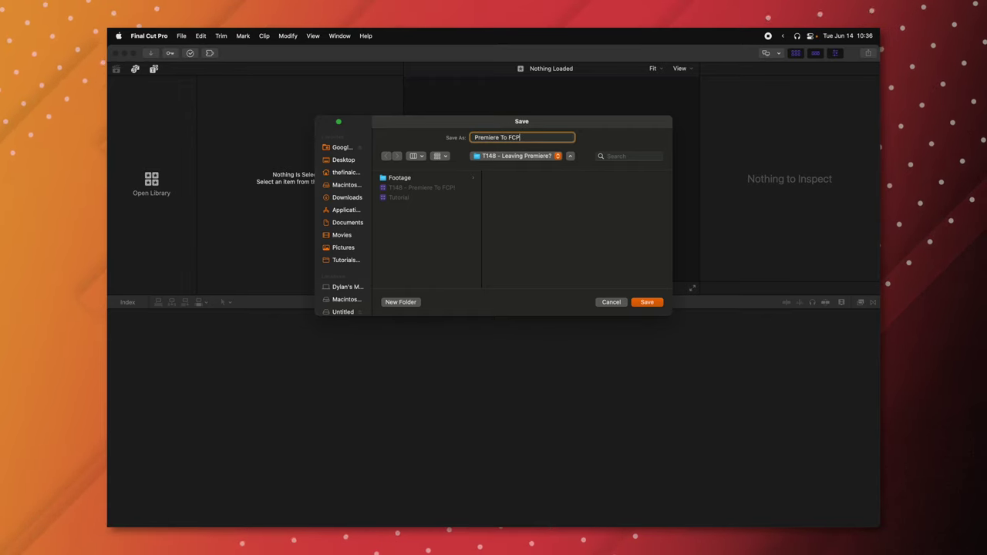
pyautogui.press('Return')
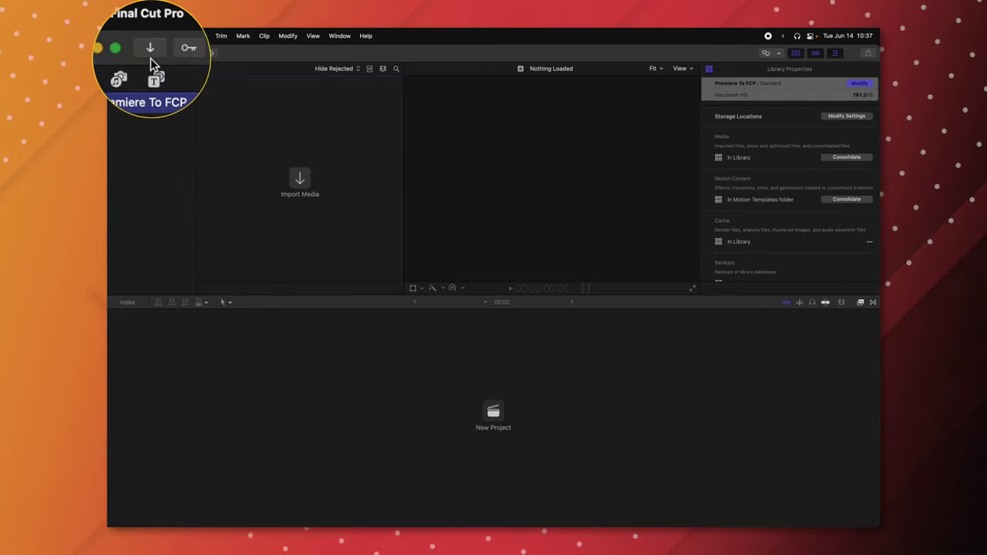
# Open media import for the new library and select the Footage folder as the source.
pyautogui.click(181, 35)
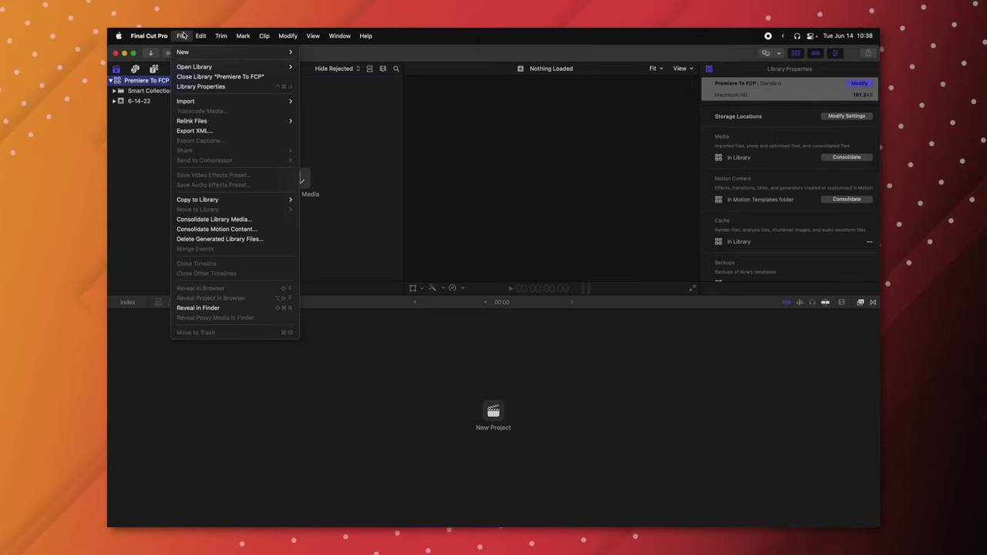
pyautogui.moveTo(192, 101)
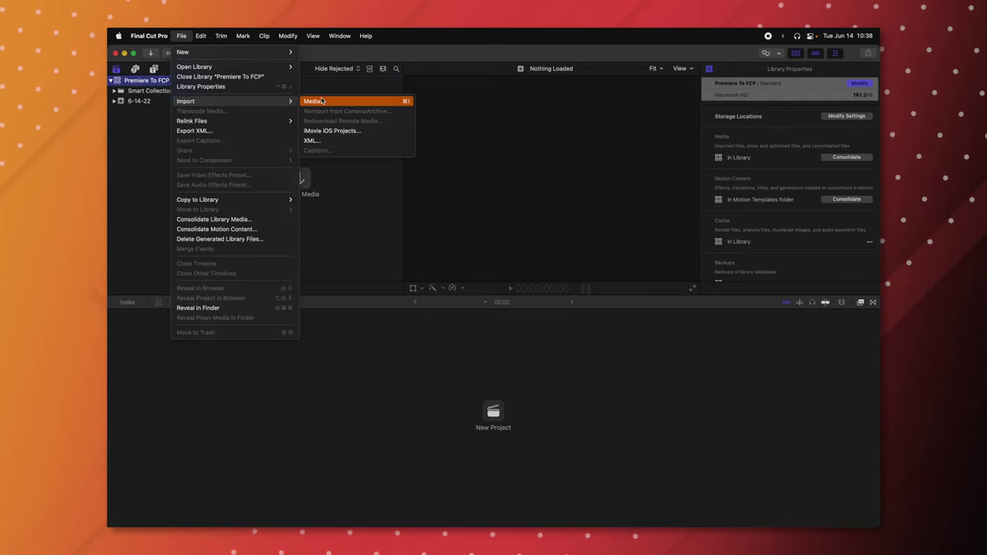
pyautogui.click(322, 101)
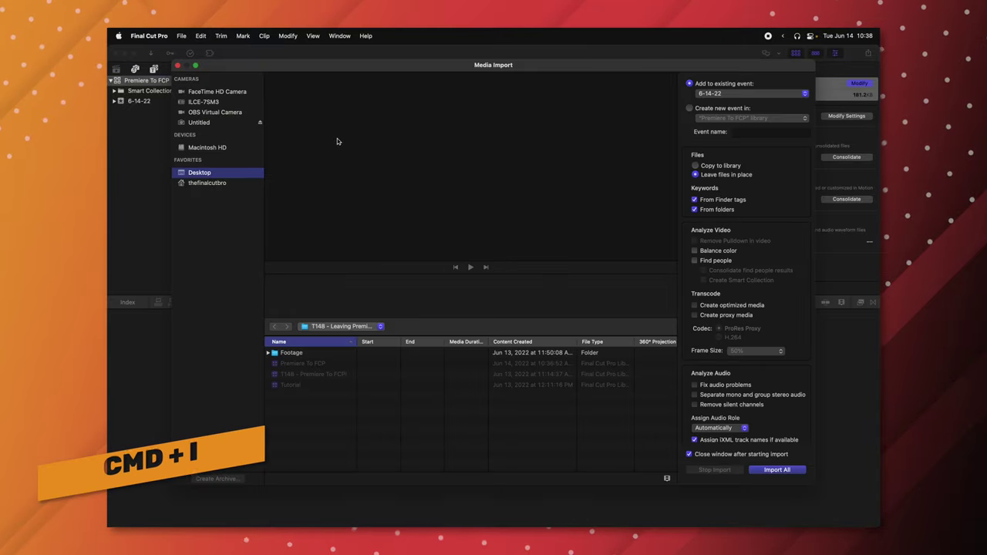
pyautogui.click(304, 352)
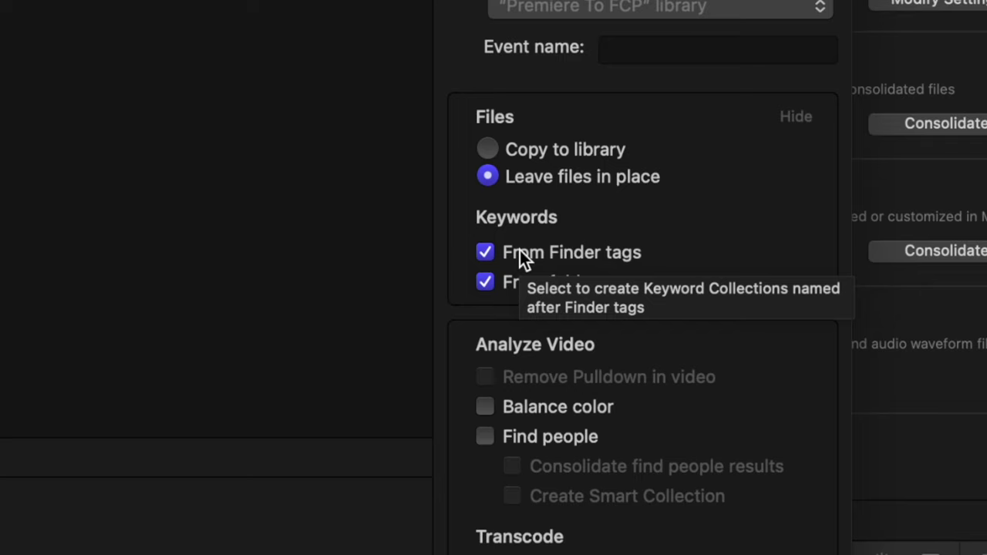
# Try the proxy media transcode option with the H.264 codec and look through its frame size choices.
pyautogui.scroll(-1, 523, 336)
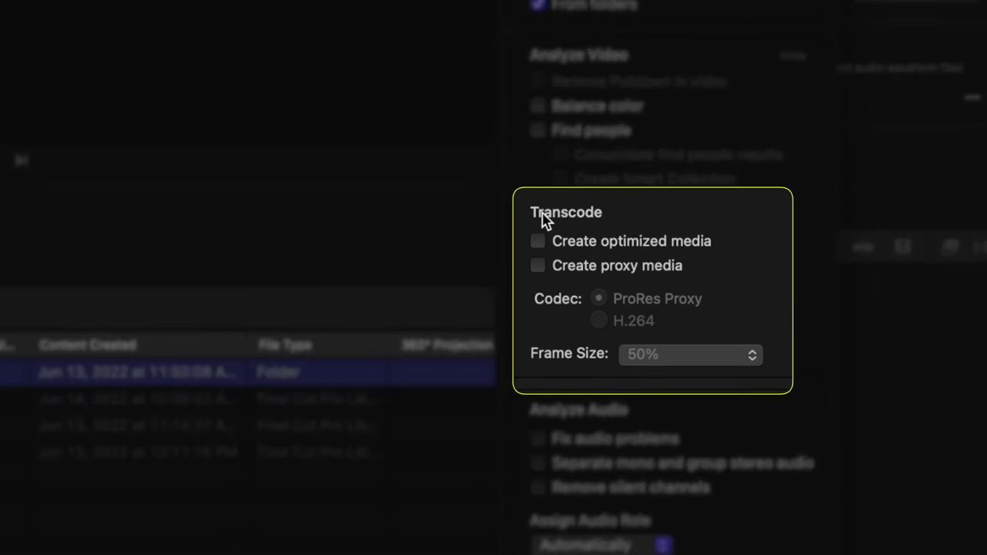
pyautogui.click(538, 266)
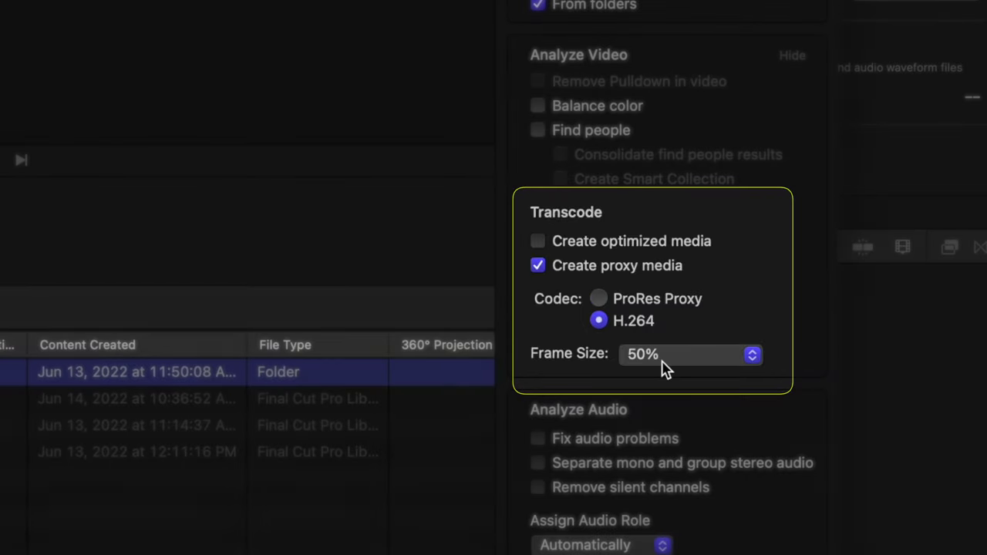
pyautogui.click(714, 356)
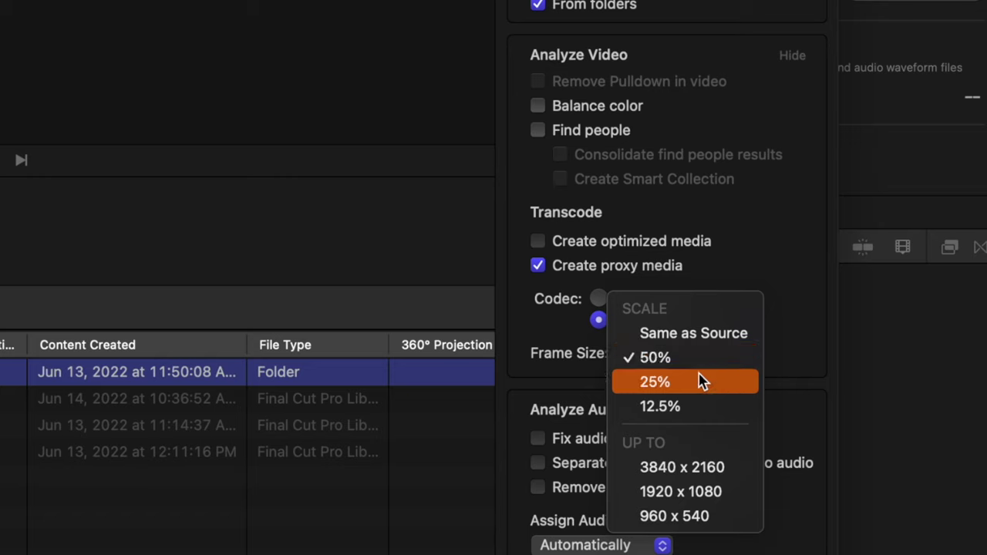
pyautogui.click(753, 233)
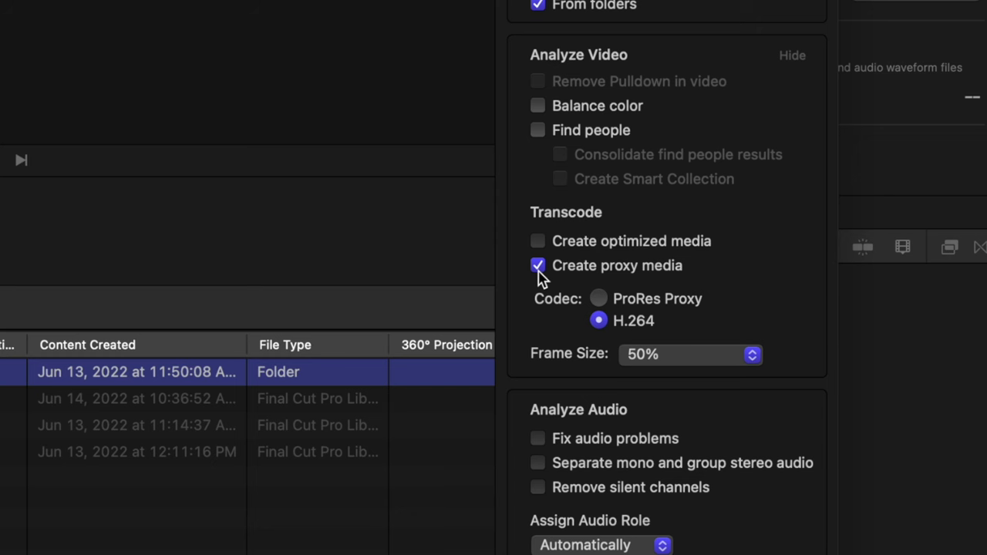
pyautogui.click(538, 266)
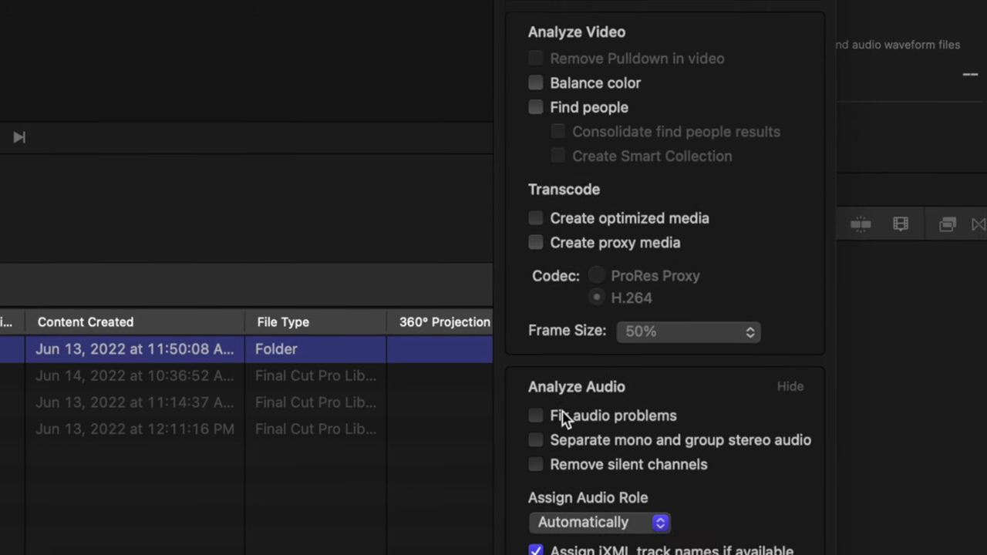
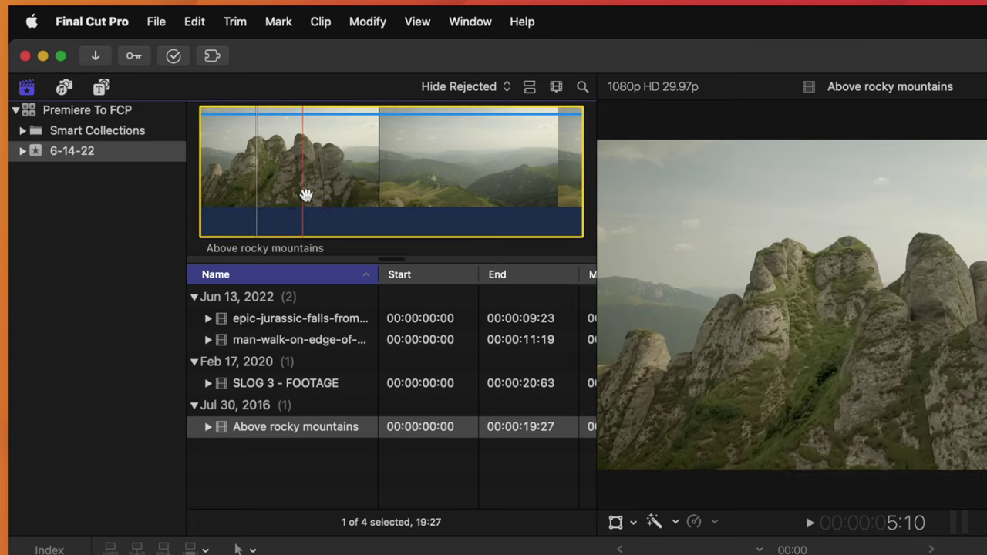
# Select the SLOG 3 - FOOTAGE clip in the browser list and preview it near its beginning.
pyautogui.click(316, 374)
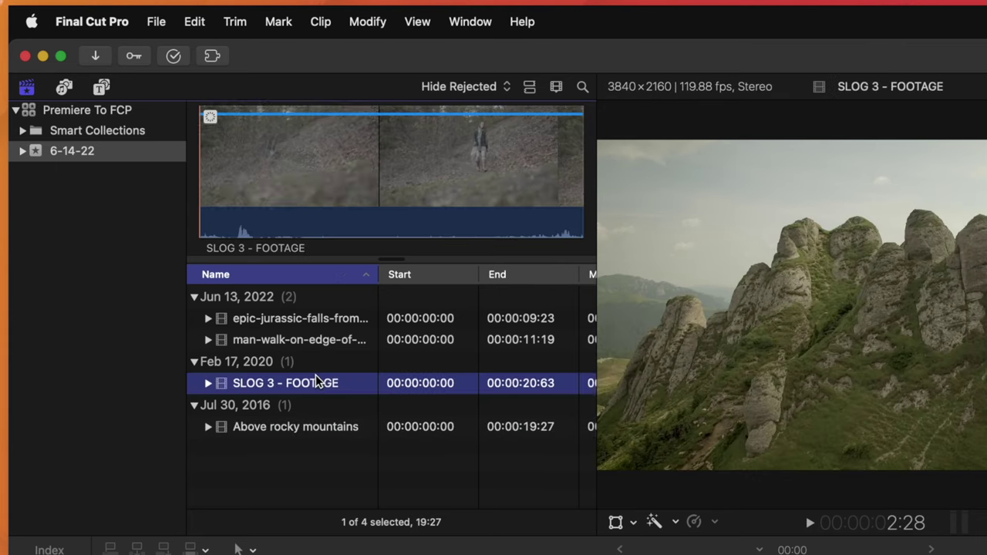
pyautogui.click(236, 199)
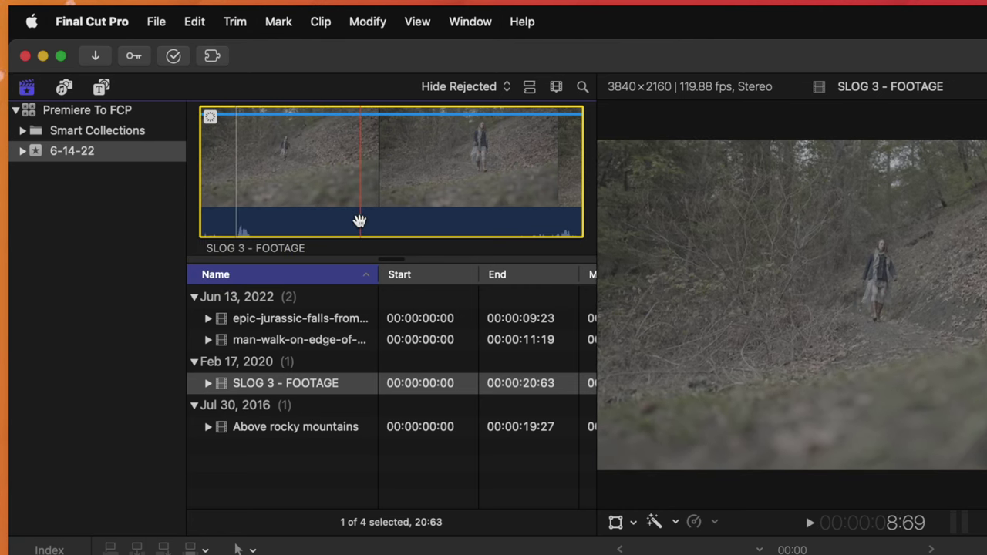
# Try grouping the browser clips by Date Imported, and return the grouping to Content Created.
pyautogui.click(557, 87)
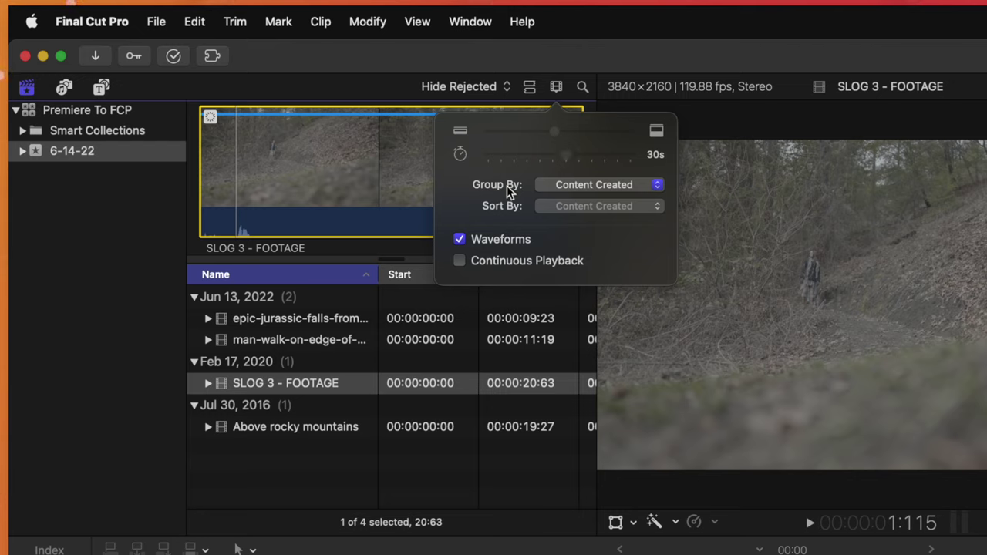
pyautogui.click(559, 188)
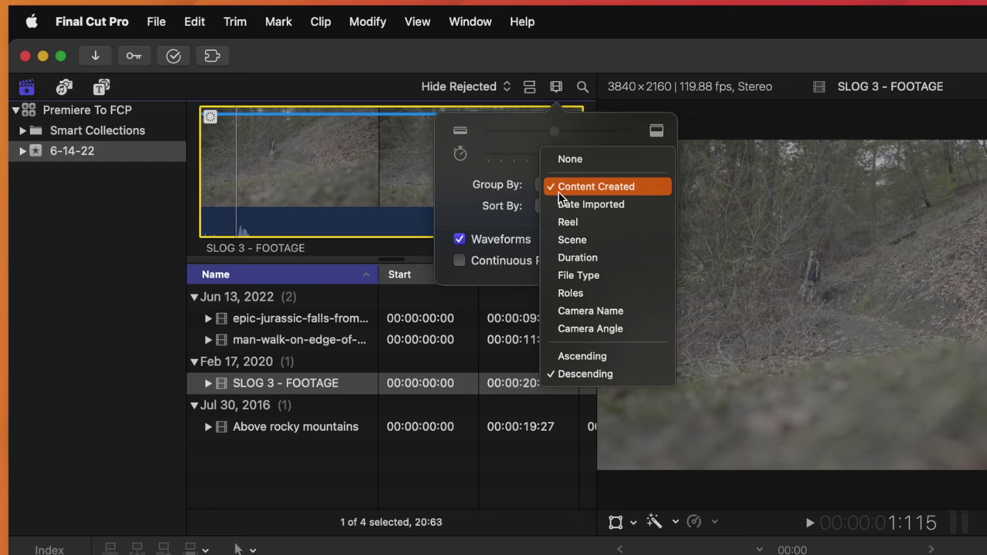
pyautogui.click(559, 205)
pyautogui.click(578, 185)
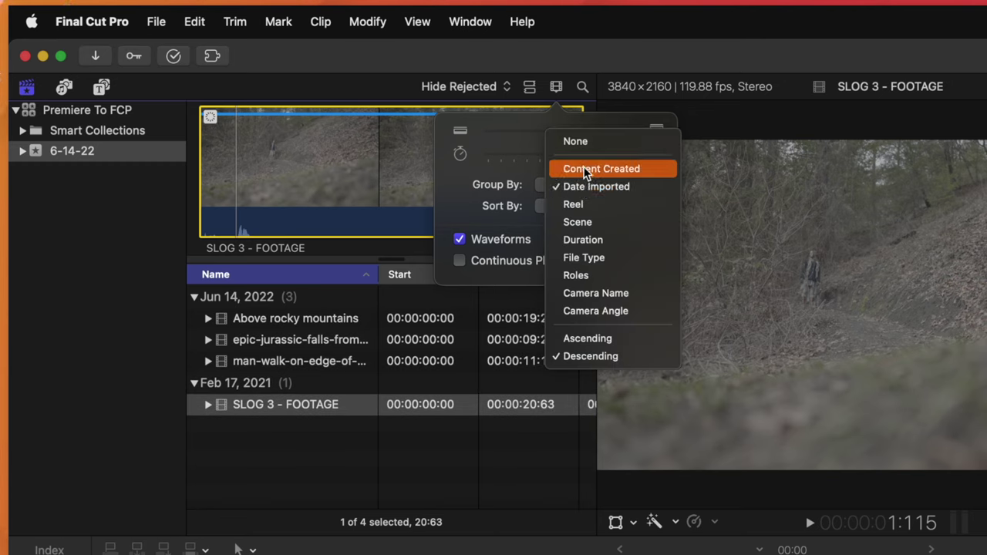
pyautogui.click(584, 169)
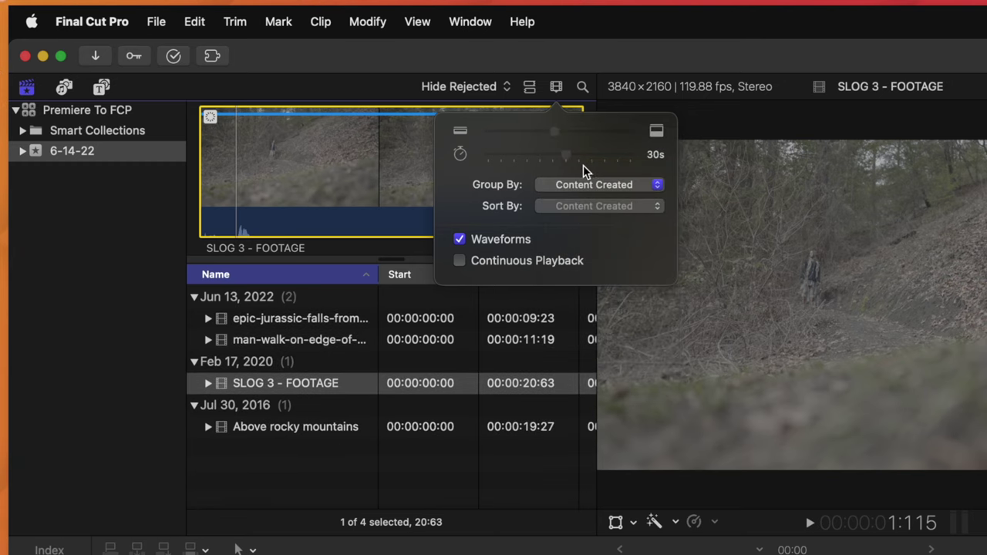
# Switch the browser clips' audio waveforms off and on again, and close the clip appearance settings.
pyautogui.click(458, 241)
pyautogui.click(458, 241)
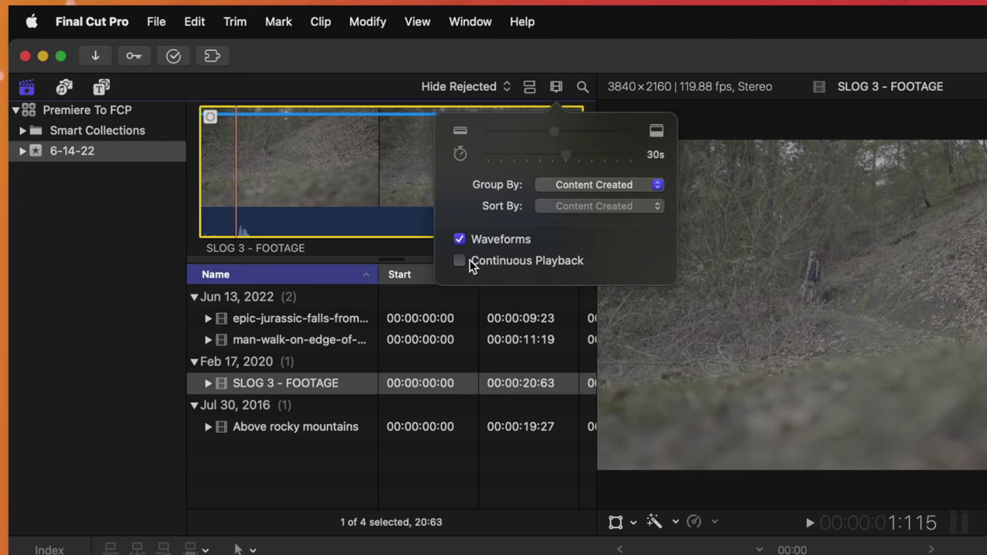
pyautogui.click(556, 86)
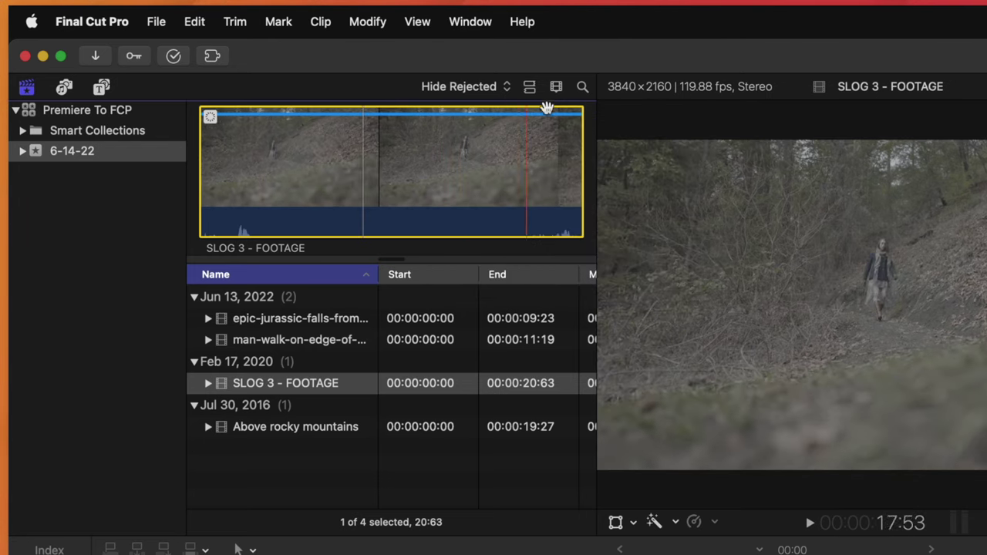
# Show the browser clips as filmstrips, with a smaller clip height and a shorter duration per thumbnail.
pyautogui.click(529, 87)
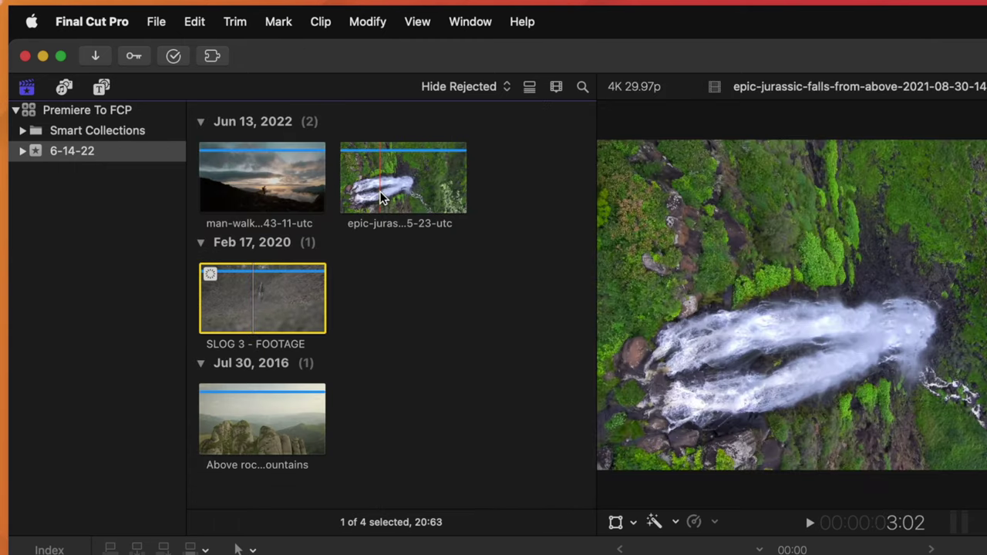
pyautogui.click(555, 86)
pyautogui.moveTo(539, 132); pyautogui.dragTo(524, 145)
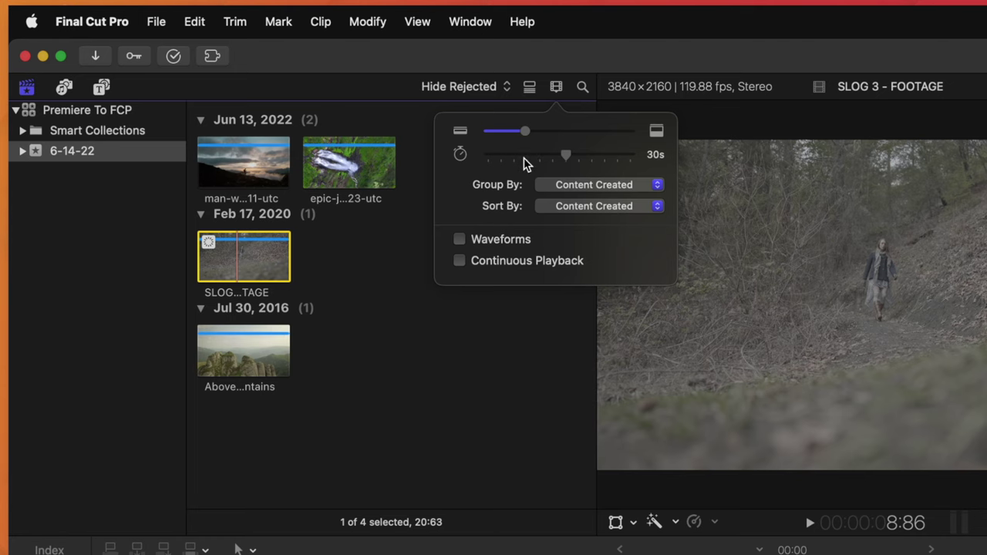
pyautogui.moveTo(561, 157); pyautogui.dragTo(614, 162)
pyautogui.click(582, 91)
# Filter the event's clips with an All Text rule that includes SLOG.
pyautogui.click(582, 88)
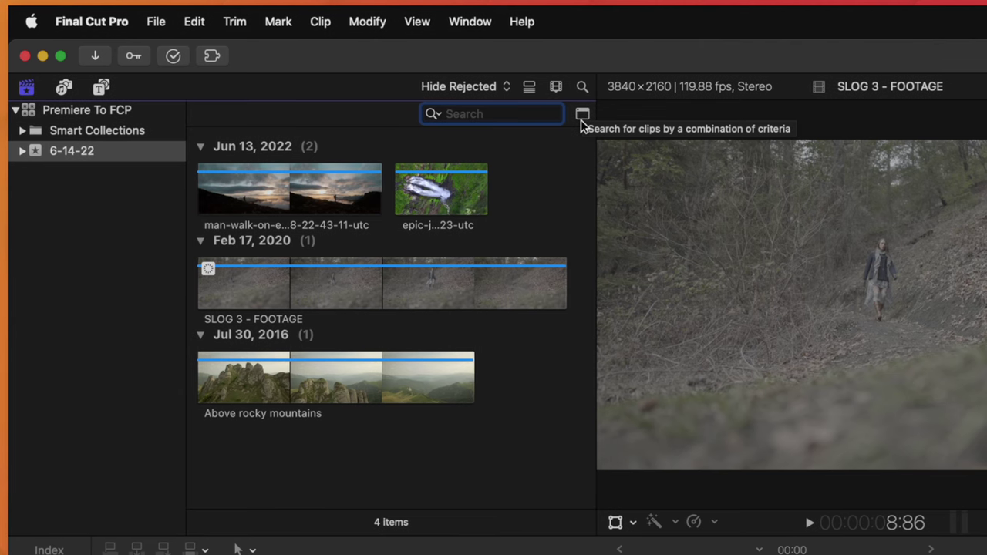
pyautogui.click(581, 116)
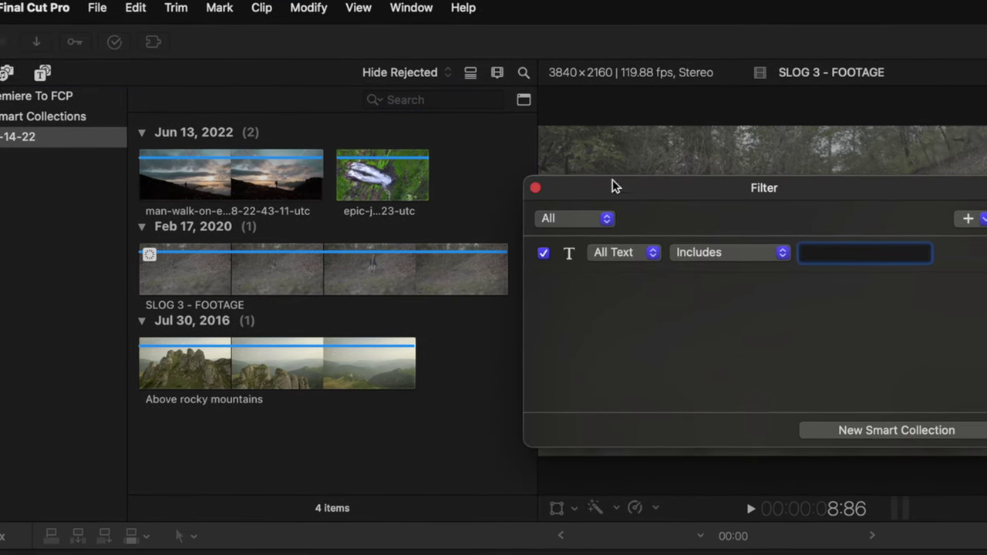
pyautogui.moveTo(615, 186); pyautogui.dragTo(597, 198)
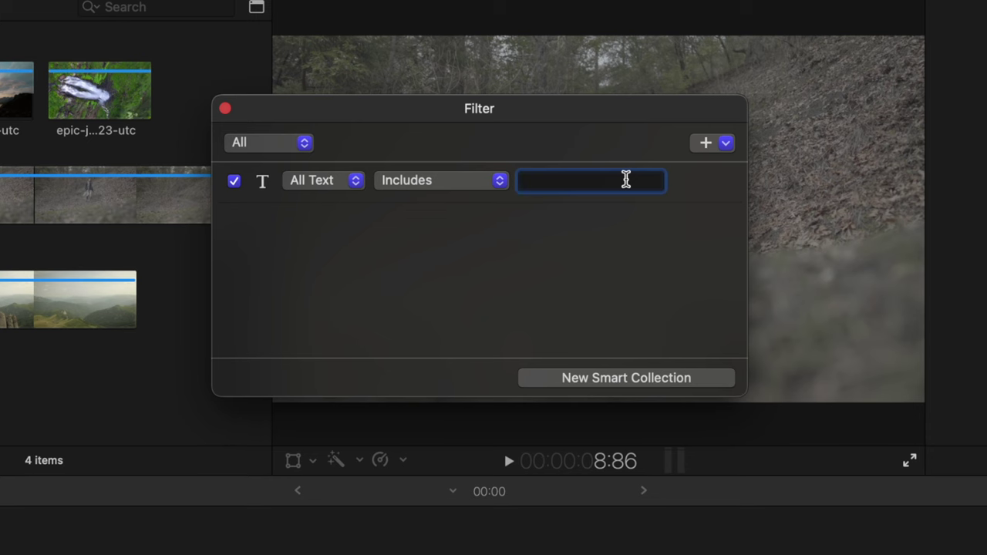
pyautogui.write('SLOG')
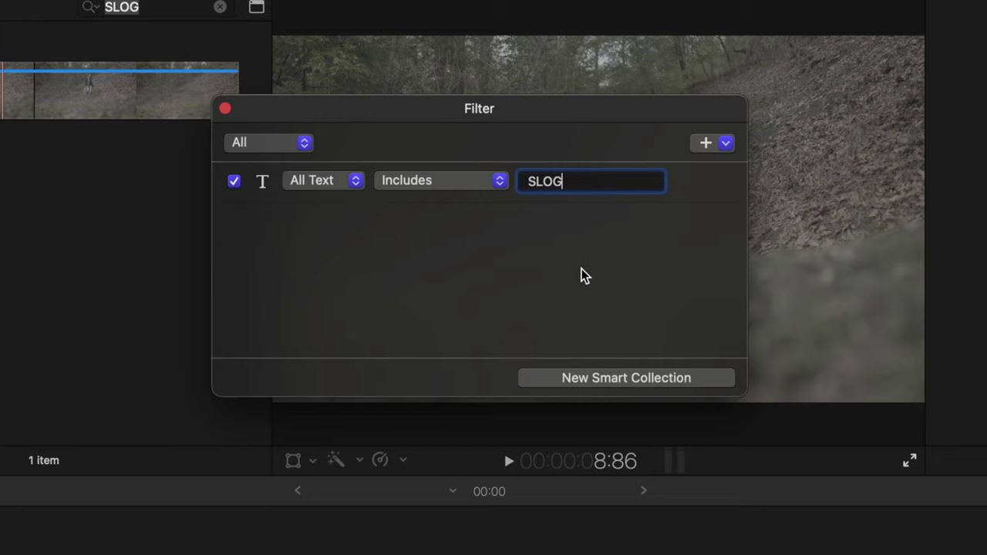
# Save the text filter as a new smart collection named SLOG.
pyautogui.click(661, 378)
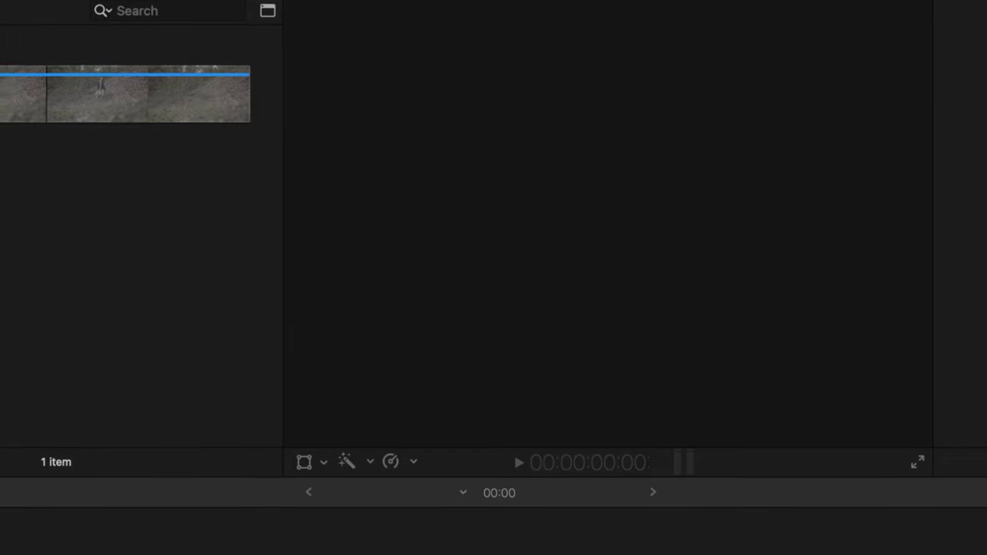
pyautogui.write('SLOG')
pyautogui.press('Return')
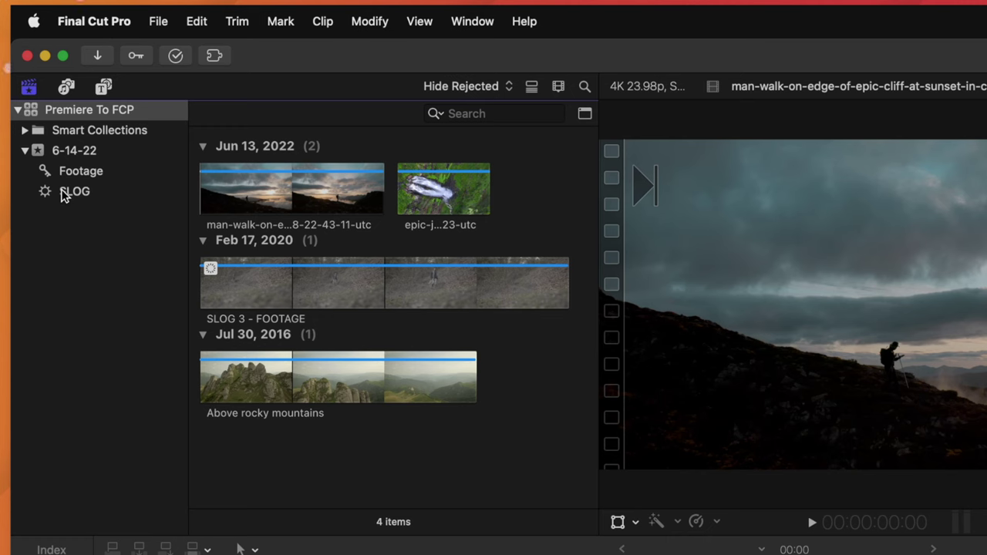
# Create an event named Event 2 in the Premiere To FCP library and go back to the 6-14-22 event.
pyautogui.click(77, 117)
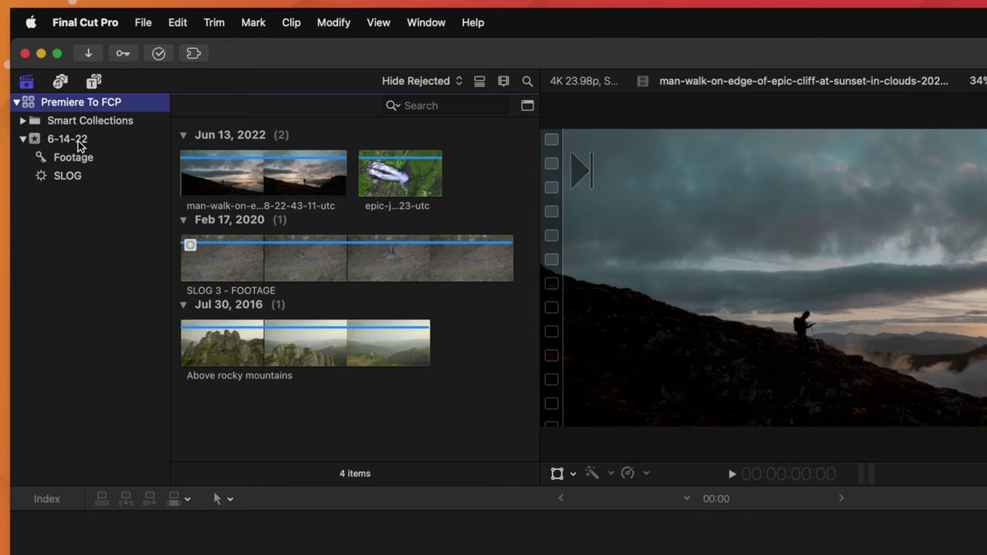
pyautogui.click(78, 144)
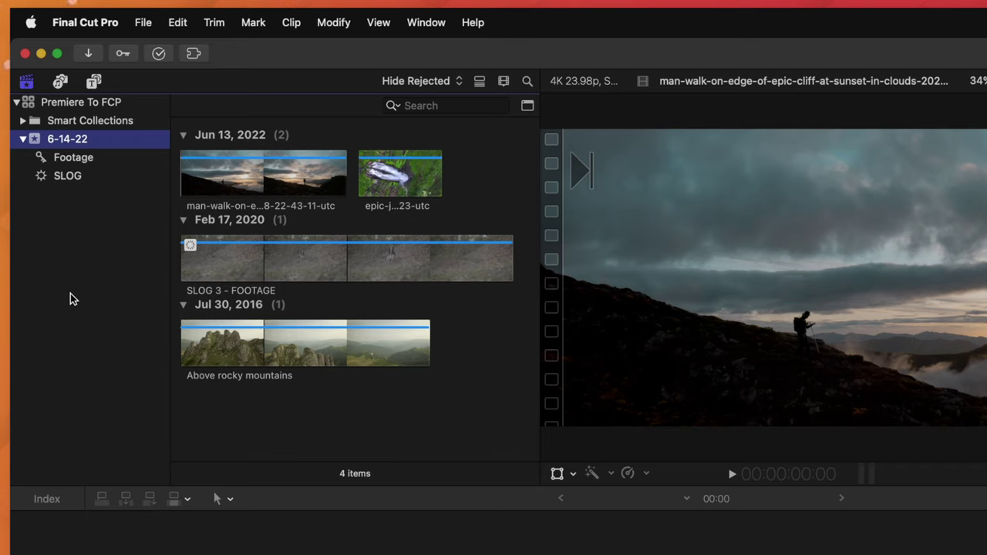
pyautogui.rightClick(59, 107)
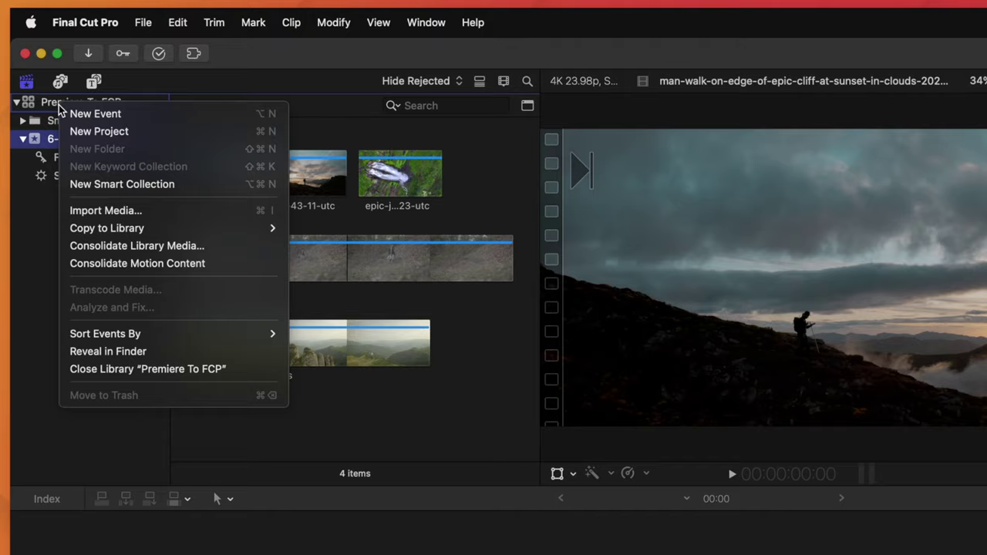
pyautogui.click(81, 113)
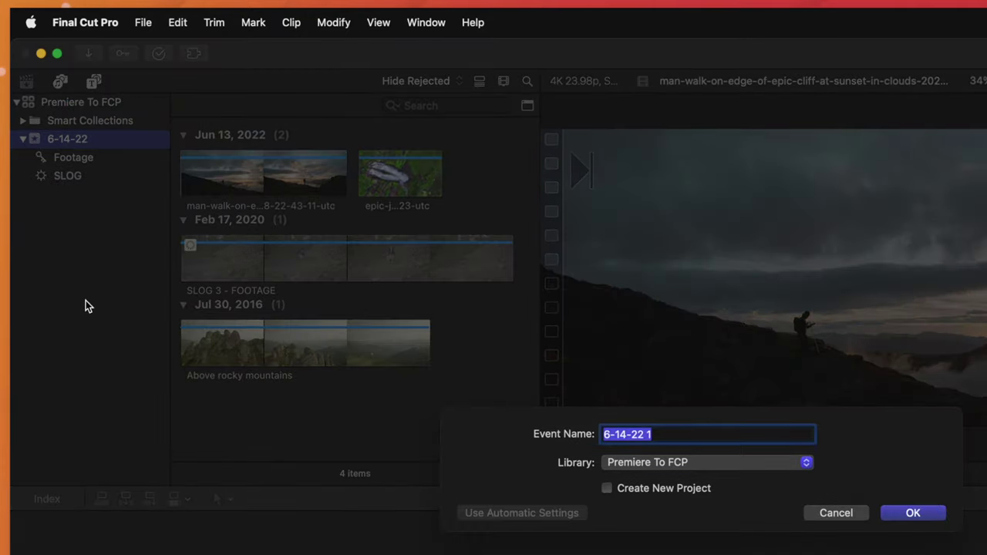
pyautogui.write('Event 2')
pyautogui.press('Return')
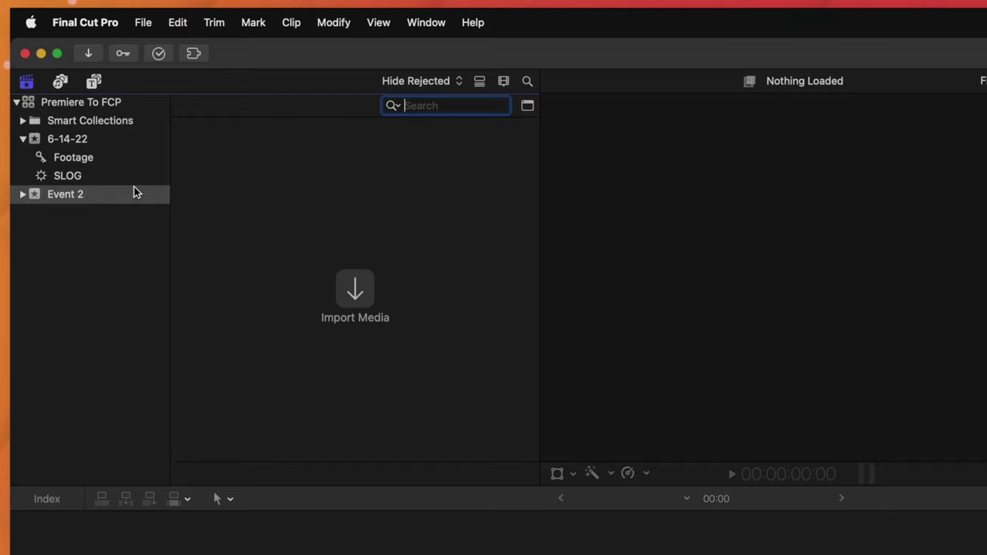
pyautogui.click(66, 139)
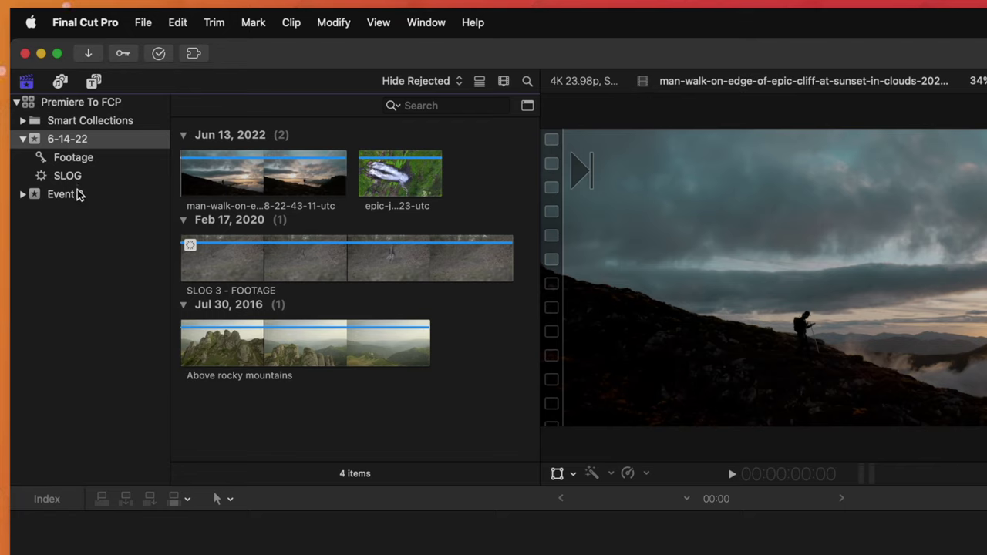
# Compare the contents of Event 2 with those of the 6-14-22 event and its Footage collection.
pyautogui.click(76, 196)
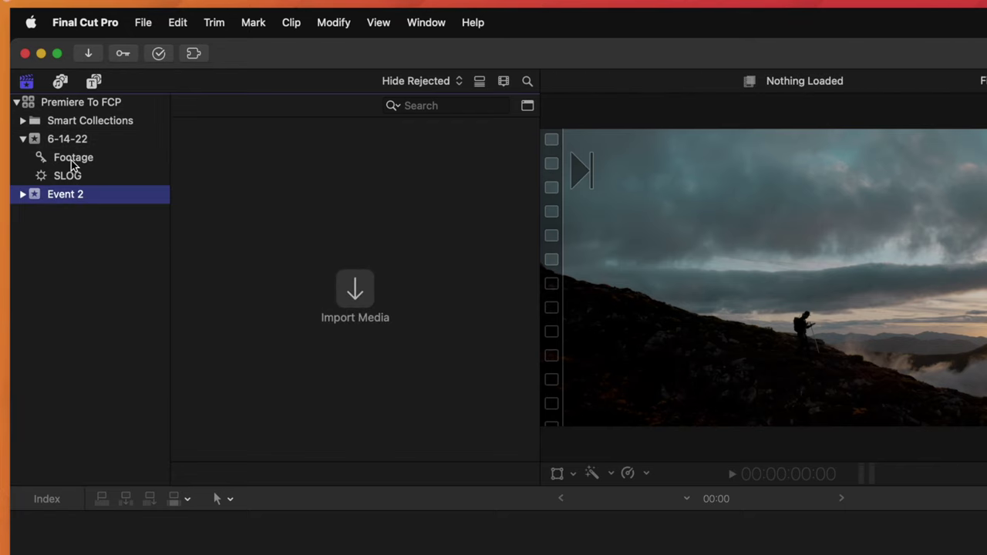
pyautogui.click(71, 154)
pyautogui.click(67, 138)
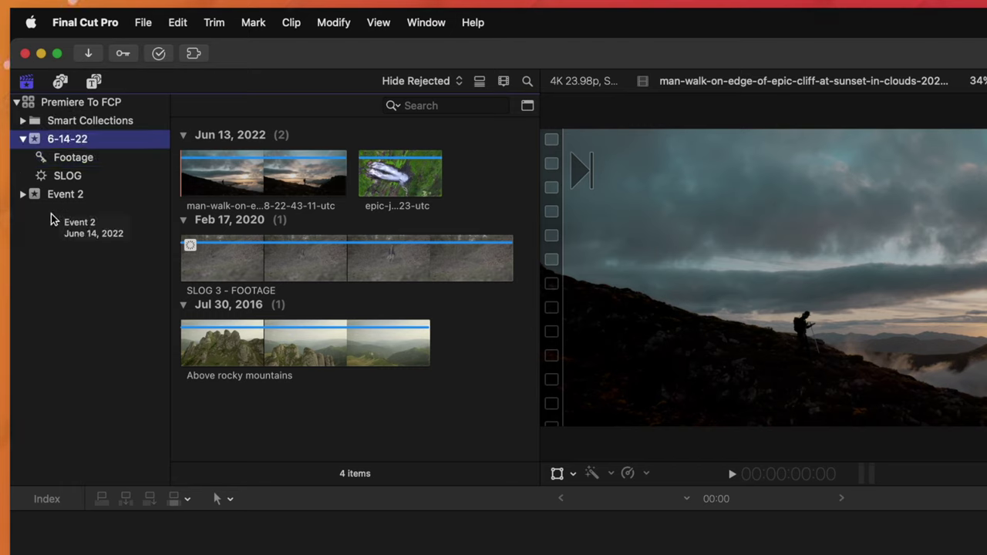
pyautogui.click(76, 159)
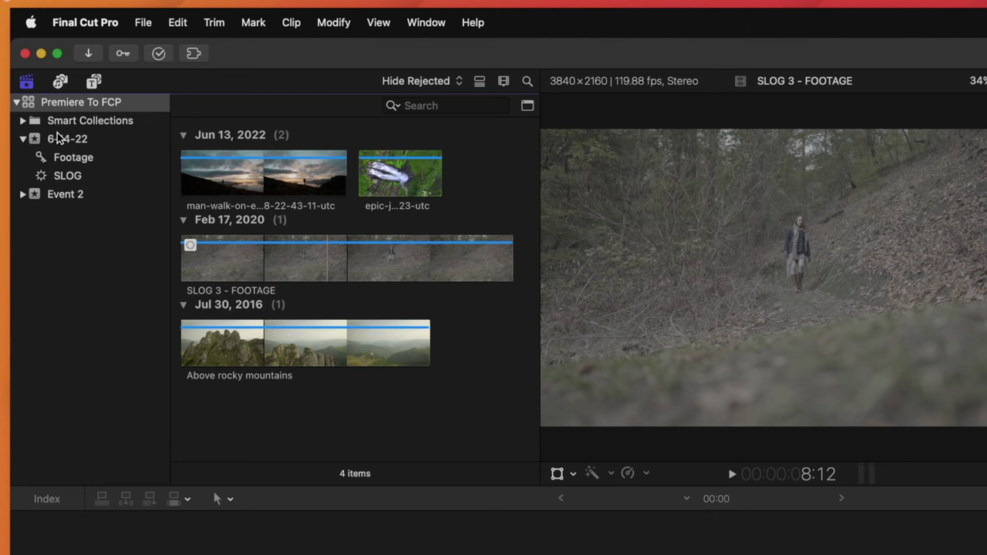
# Create a keyword collection named Selects in the 6-14-22 event.
pyautogui.rightClick(58, 138)
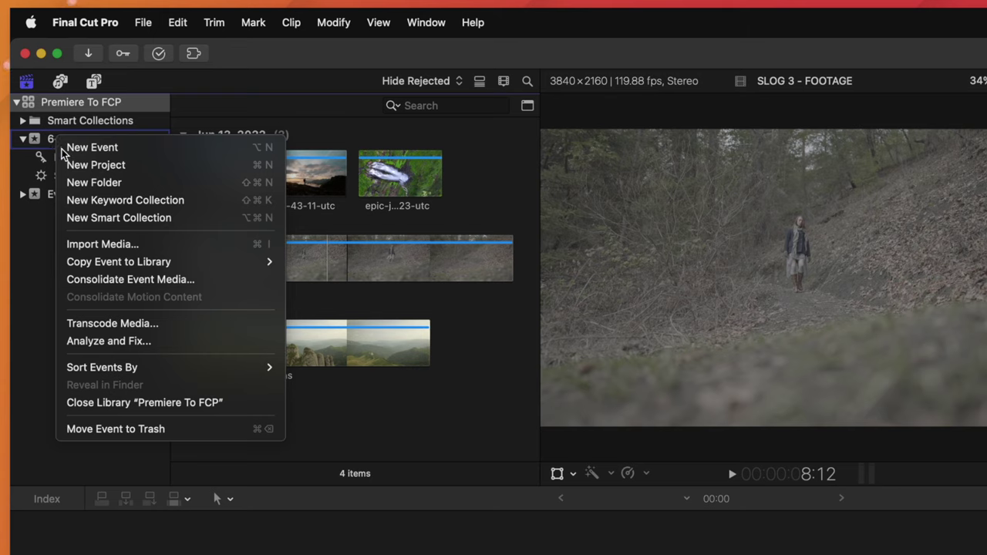
pyautogui.click(82, 199)
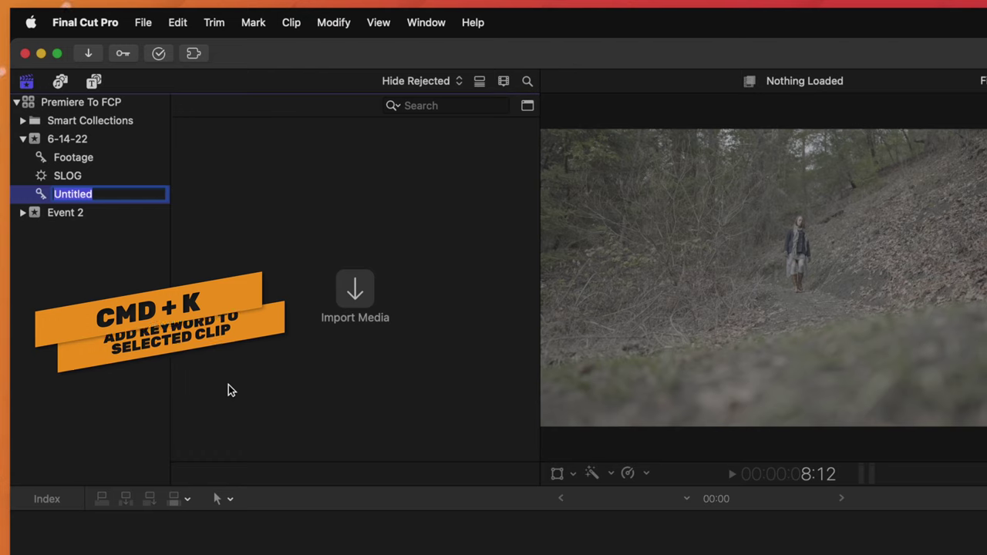
pyautogui.write('Selects')
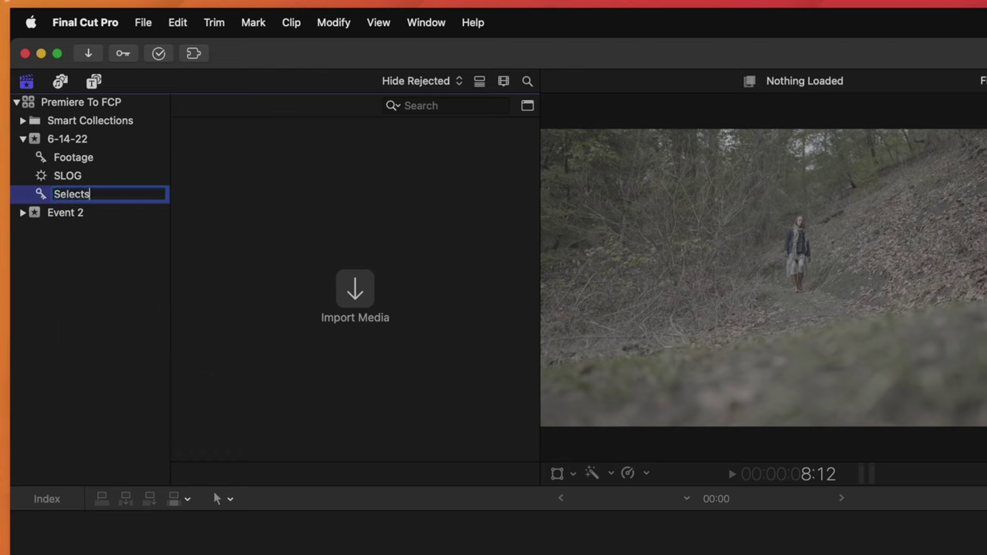
pyautogui.press('Return')
# Add the clips of the 6-14-22 event to the Selects keyword collection and check that collection.
pyautogui.click(123, 143)
pyautogui.moveTo(291, 413); pyautogui.dragTo(55, 178)
pyautogui.click(61, 176)
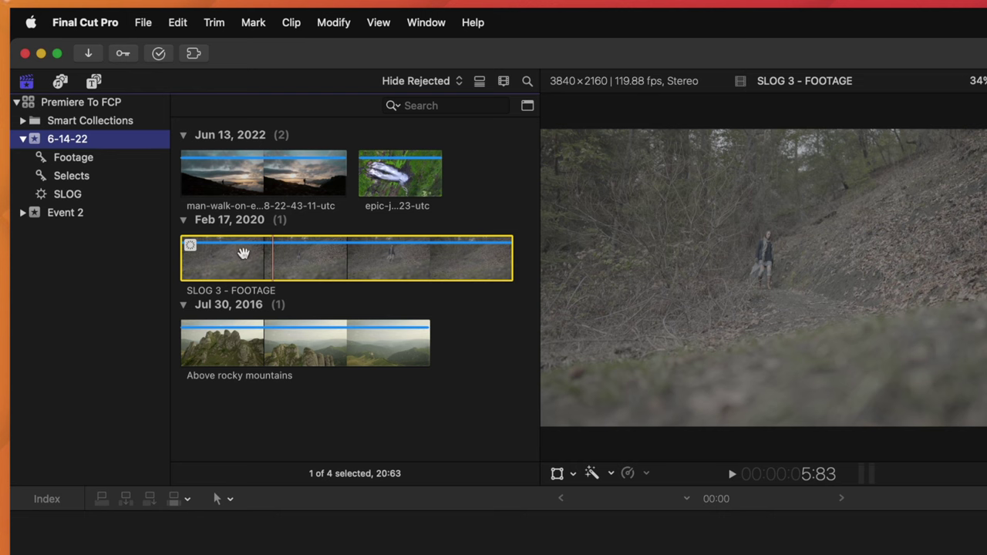
# Mark a range from the early part to about three quarters of the SLOG 3 - FOOTAGE clip and assign it the keyword Ultimate Footage.
pyautogui.click(243, 254)
pyautogui.press('i')
pyautogui.press('o')
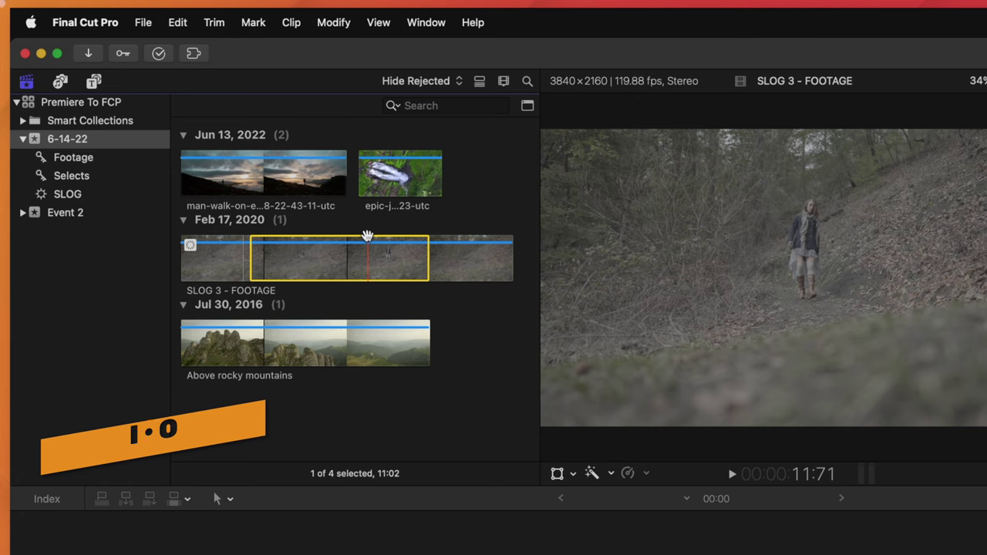
pyautogui.press('super+k')
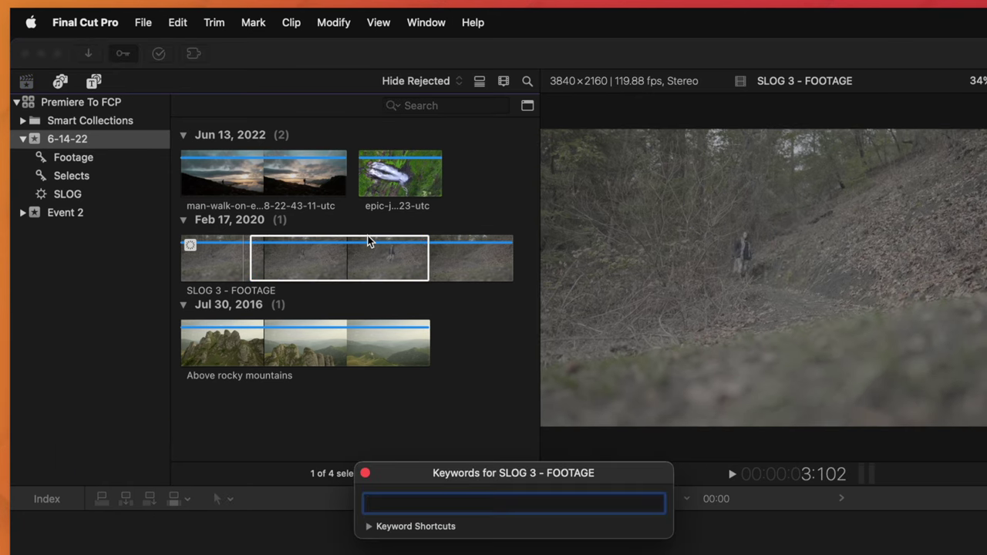
pyautogui.write('Ultimate Footage')
pyautogui.press('Return')
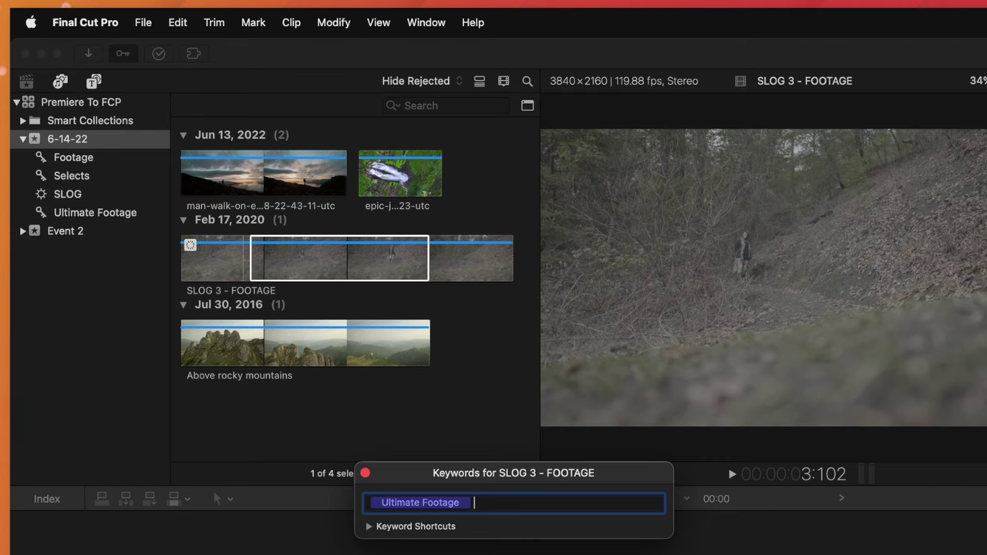
pyautogui.click(177, 398)
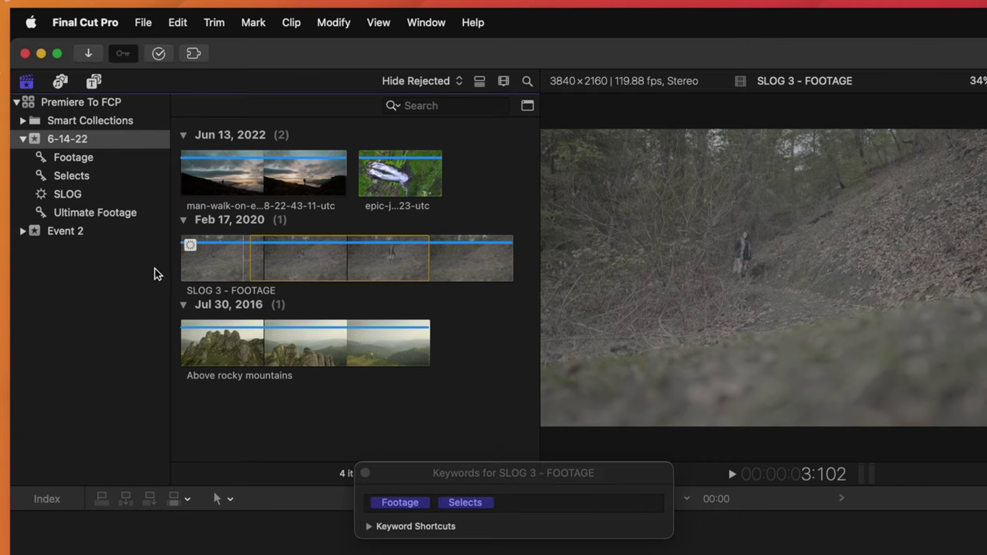
# Check the contents of the Ultimate Footage keyword collection and the SLOG smart collection.
pyautogui.click(125, 215)
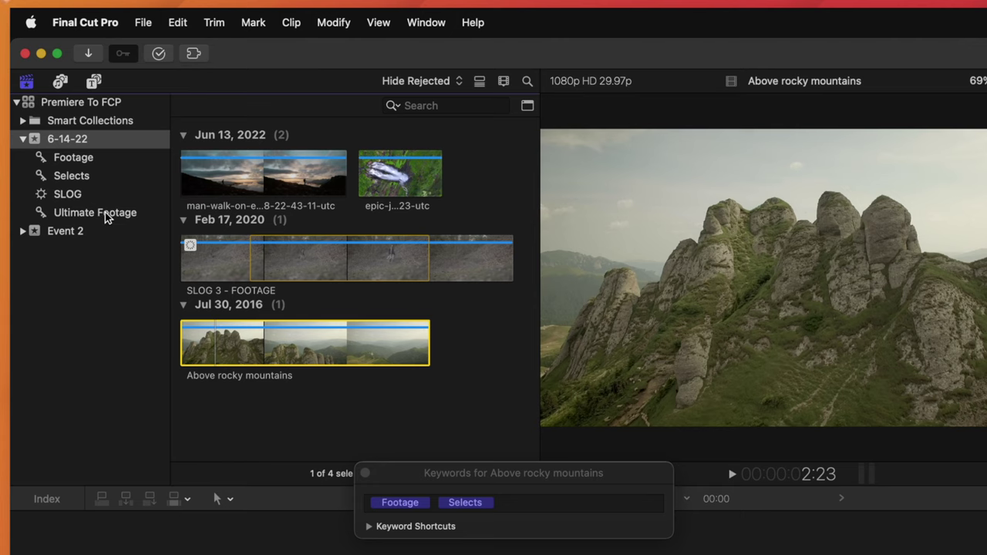
pyautogui.click(106, 214)
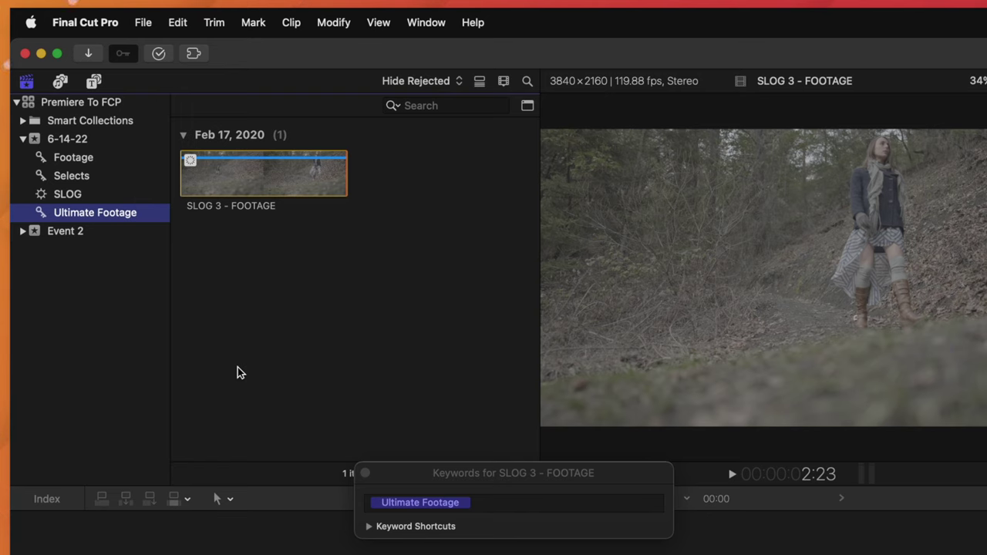
pyautogui.click(67, 194)
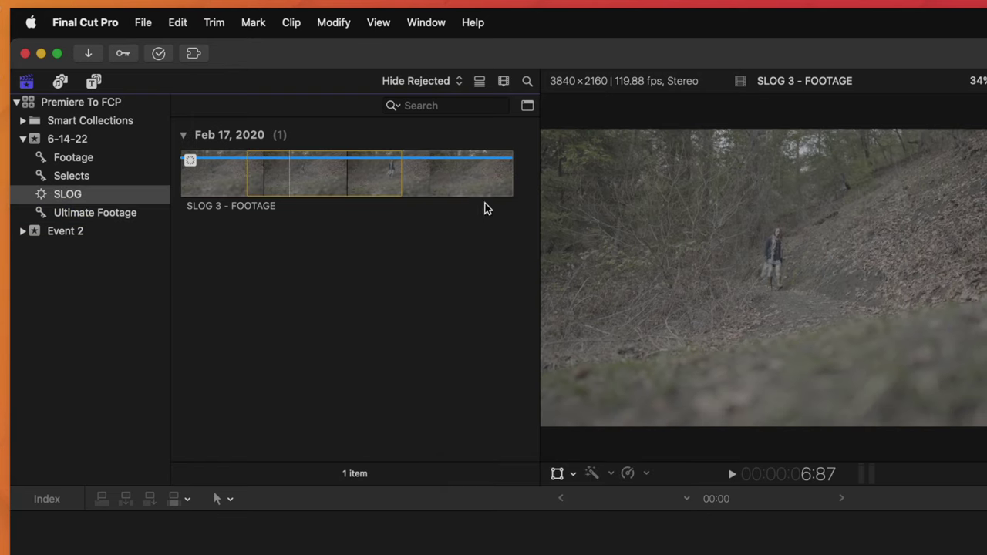
# Browse the available sound effects and the music library.
pyautogui.click(60, 83)
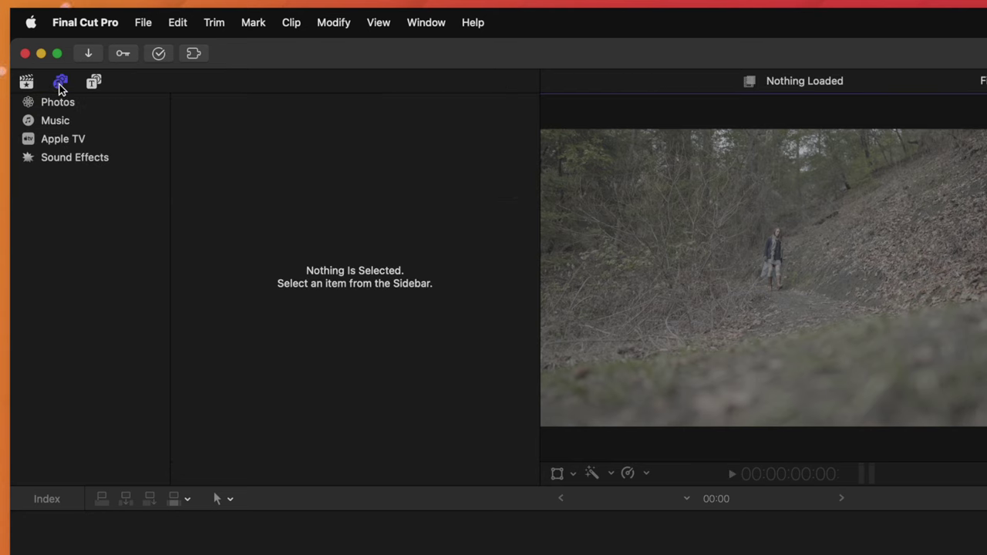
pyautogui.click(70, 157)
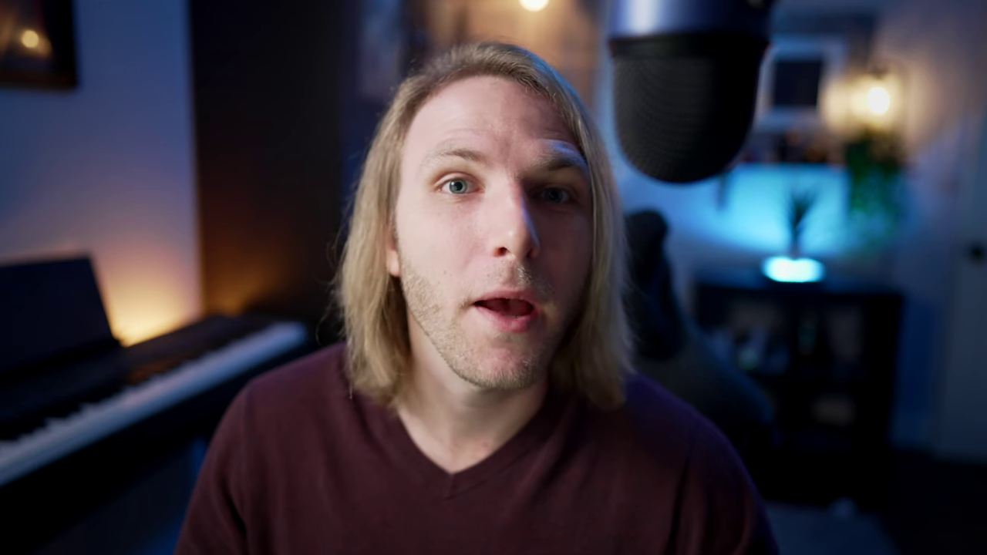
pyautogui.click(77, 126)
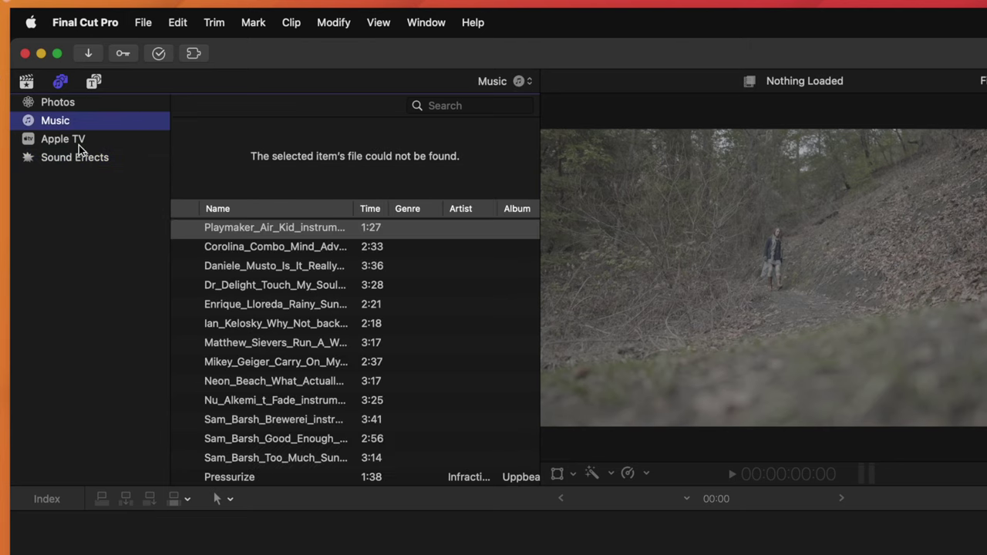
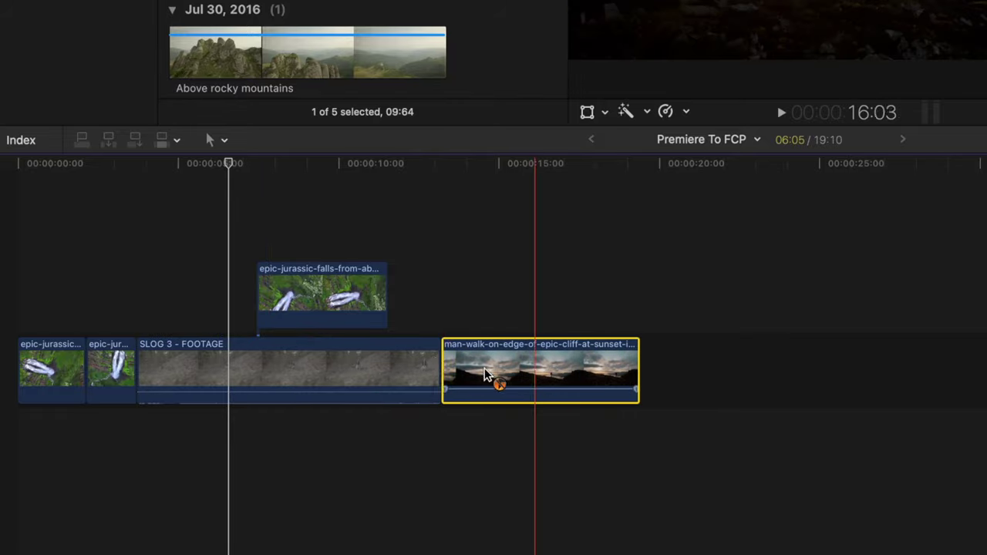
# Shift the connected epic-jurassic-falls clip slightly later above the primary storyline.
pyautogui.click(310, 290)
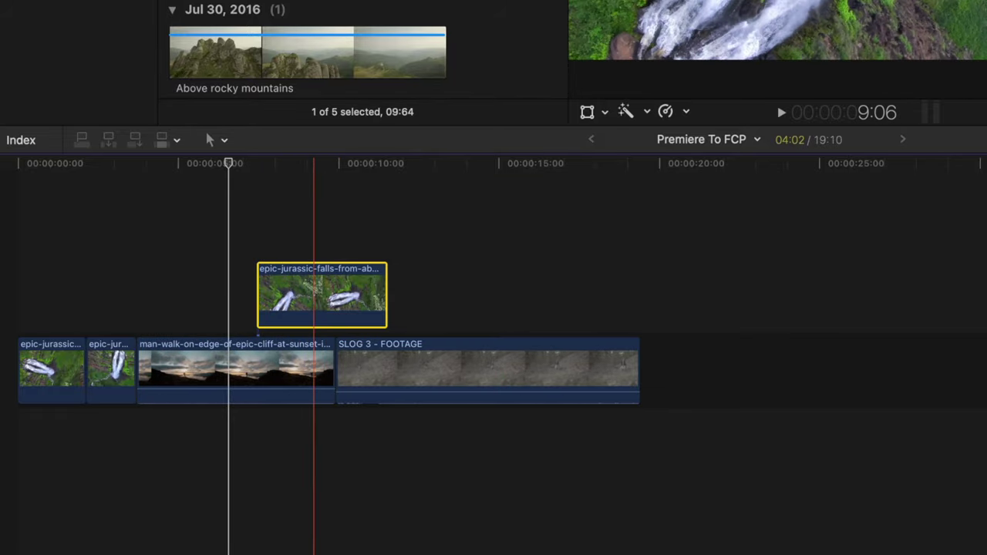
pyautogui.click(387, 374)
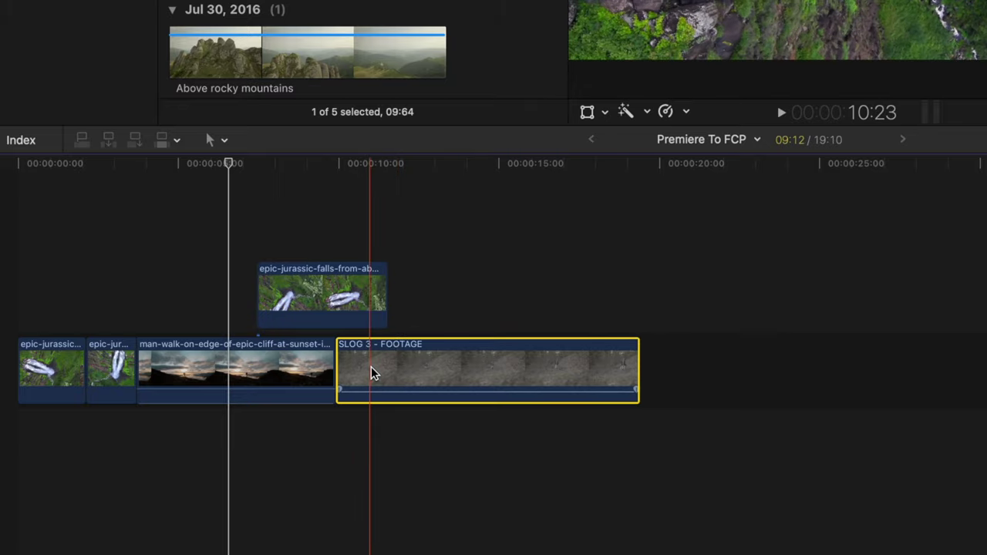
pyautogui.moveTo(304, 306); pyautogui.dragTo(309, 246)
pyautogui.moveTo(393, 196); pyautogui.dragTo(412, 202)
pyautogui.moveTo(403, 313); pyautogui.dragTo(415, 239)
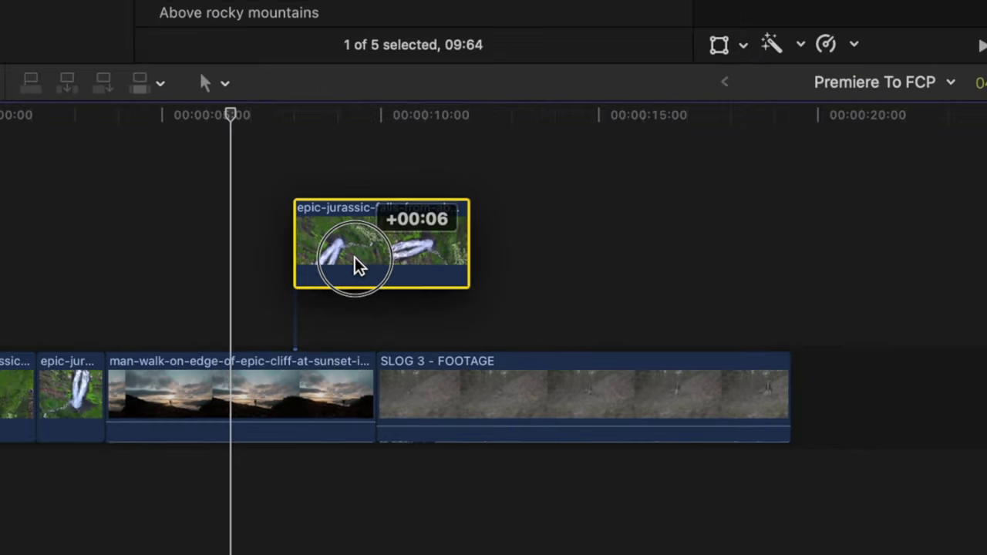
pyautogui.moveTo(355, 257)
pyautogui.mouseDown()
pyautogui.moveTo(345, 245)
pyautogui.moveTo(342, 260)
pyautogui.mouseUp()
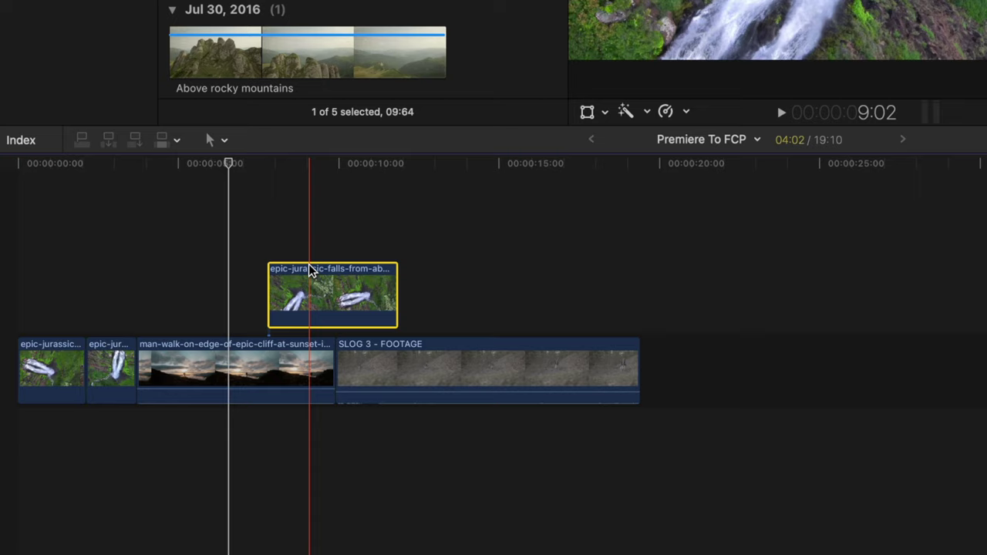
# Move the connected epic-jurassic-falls clip's connection point onto SLOG 3 - FOOTAGE and try reordering the clips in the primary storyline.
pyautogui.keyDown('alt'); pyautogui.keyDown('super'); pyautogui.click(374, 301); pyautogui.keyUp('super'); pyautogui.keyUp('alt')
pyautogui.moveTo(304, 299); pyautogui.dragTo(365, 309)
pyautogui.moveTo(441, 367)
pyautogui.mouseDown()
pyautogui.moveTo(579, 278)
pyautogui.moveTo(441, 367)
pyautogui.mouseUp()
pyautogui.moveTo(289, 340); pyautogui.dragTo(591, 351)
pyautogui.moveTo(269, 367); pyautogui.dragTo(656, 359)
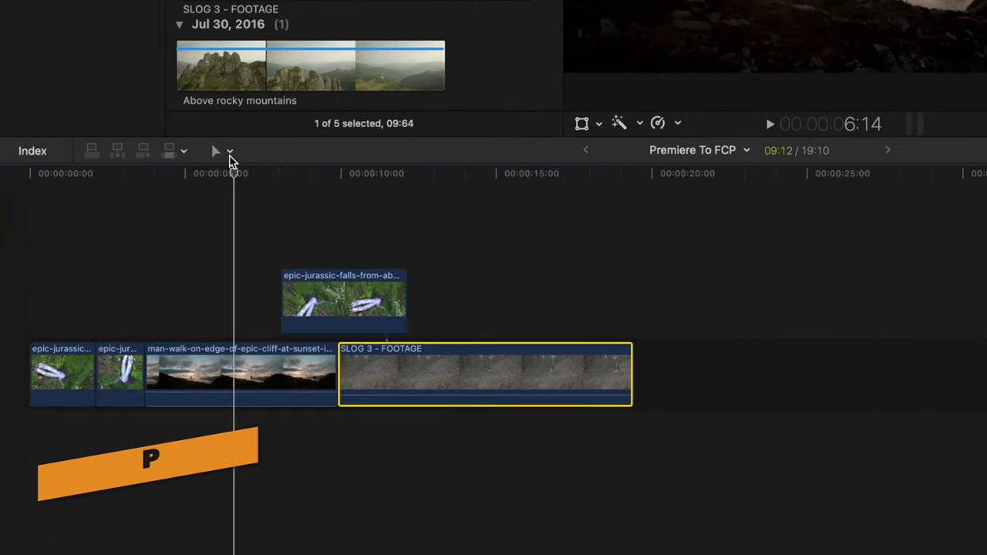
# Use the Position tool to shift the man-walk-on-edge and SLOG 3 - FOOTAGE clips later in the primary storyline.
pyautogui.click(230, 152)
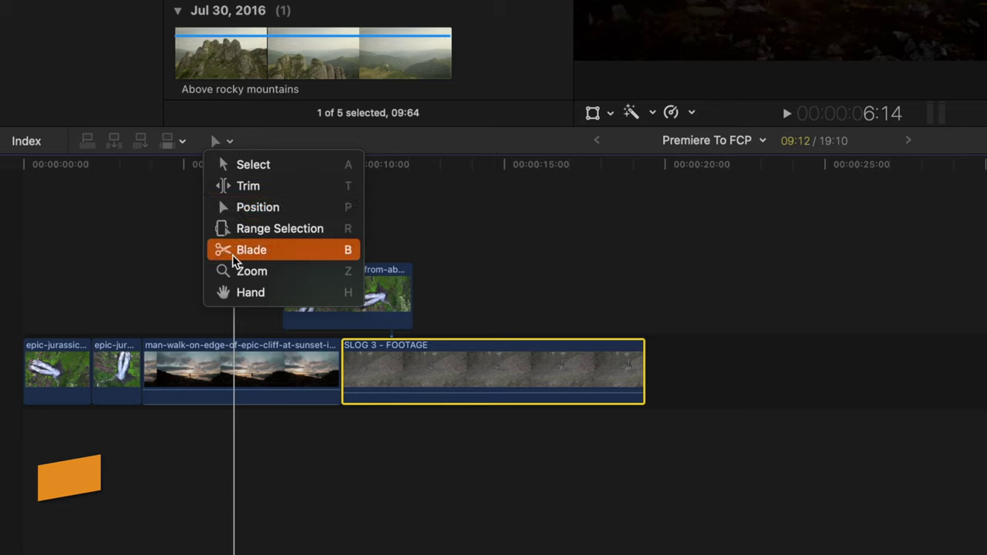
pyautogui.click(274, 208)
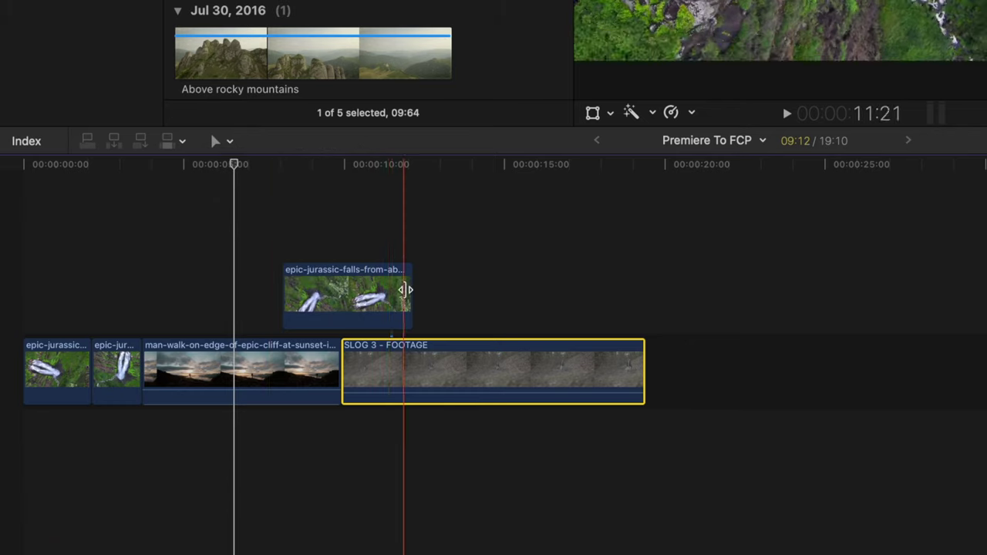
pyautogui.moveTo(202, 382); pyautogui.dragTo(291, 386)
pyautogui.moveTo(352, 379); pyautogui.dragTo(441, 379)
pyautogui.click(259, 374)
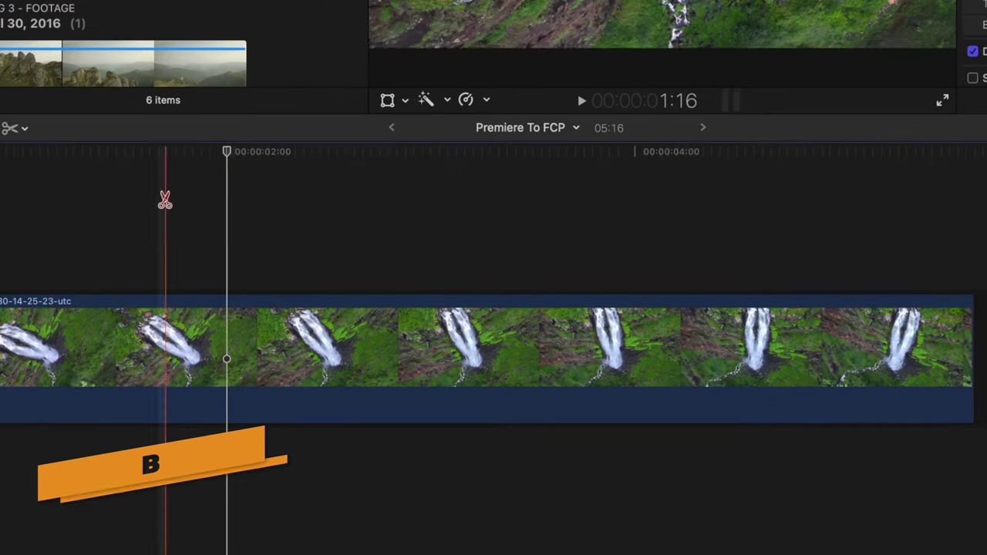
# Split the epic-jurassic-falls clip at about 2:11 and 3:10 with the Blade tool.
pyautogui.click(22, 133)
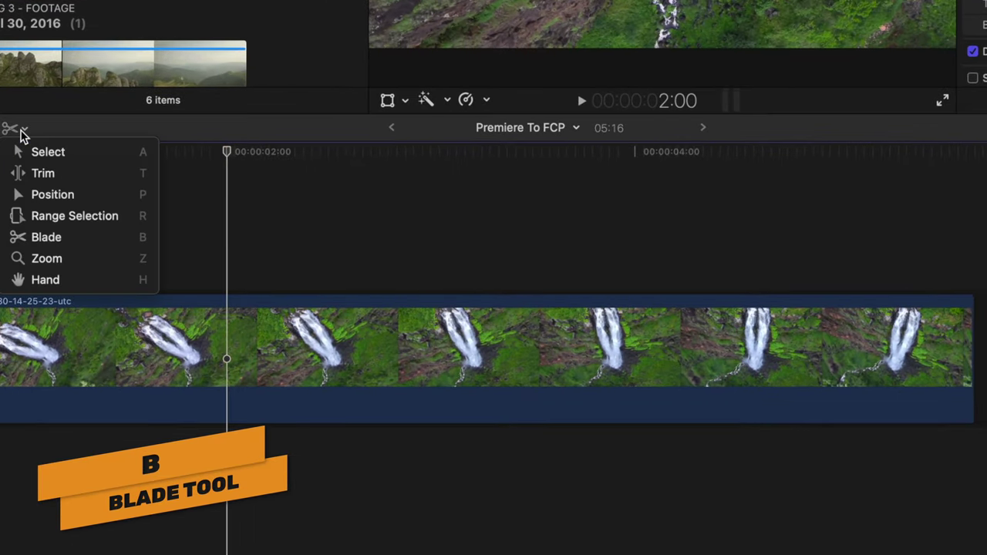
pyautogui.click(31, 235)
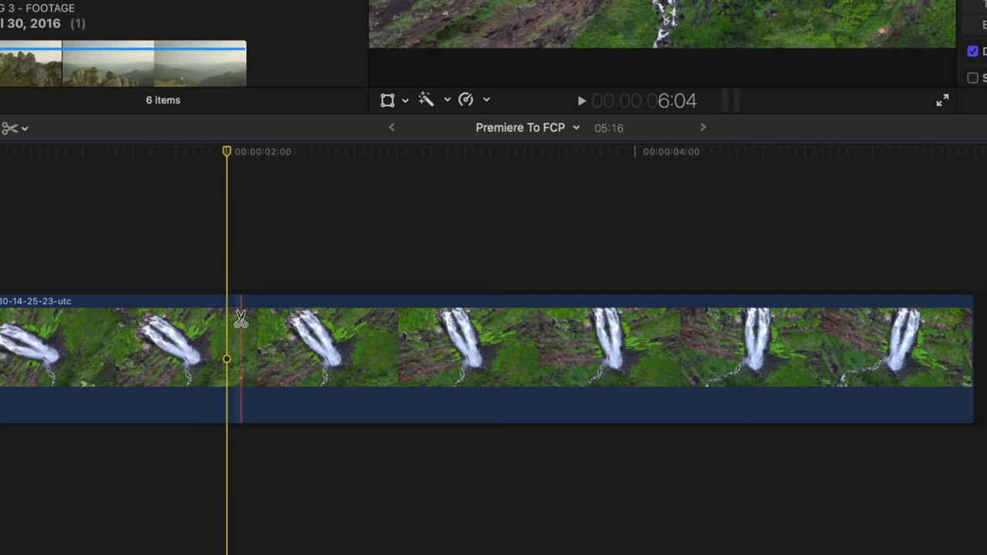
pyautogui.click(319, 339)
pyautogui.click(515, 340)
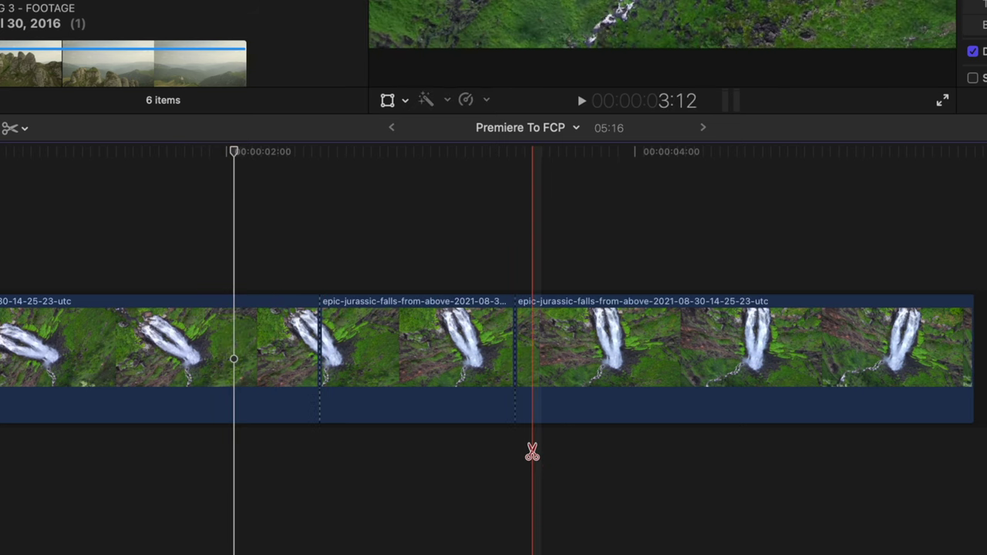
# Switch to the Select tool and inspect the epic-jurassic-falls segments on both sides of the 2:11 cut, leaving neither selected.
pyautogui.press('a')
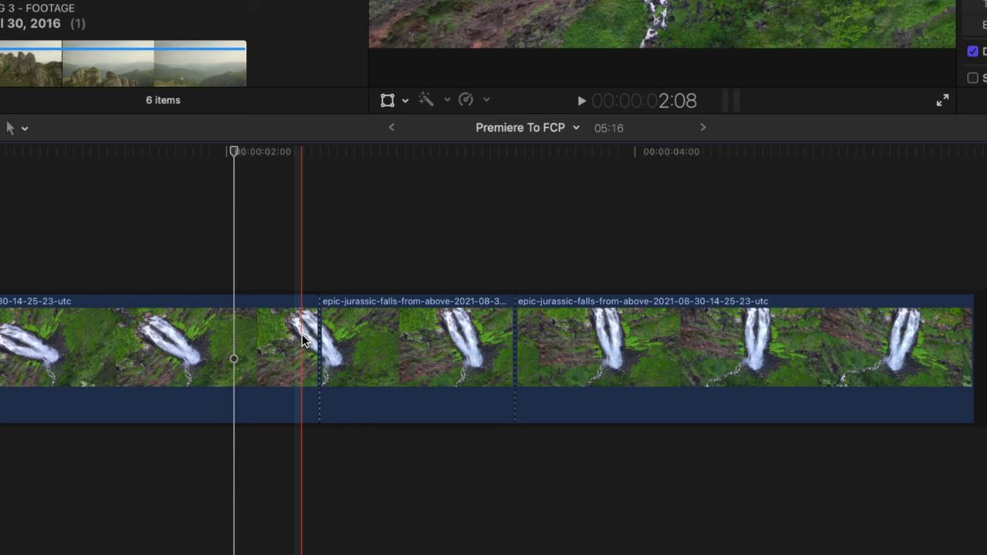
pyautogui.press('super+equal')
pyautogui.press('super+equal')
pyautogui.press('super+equal')
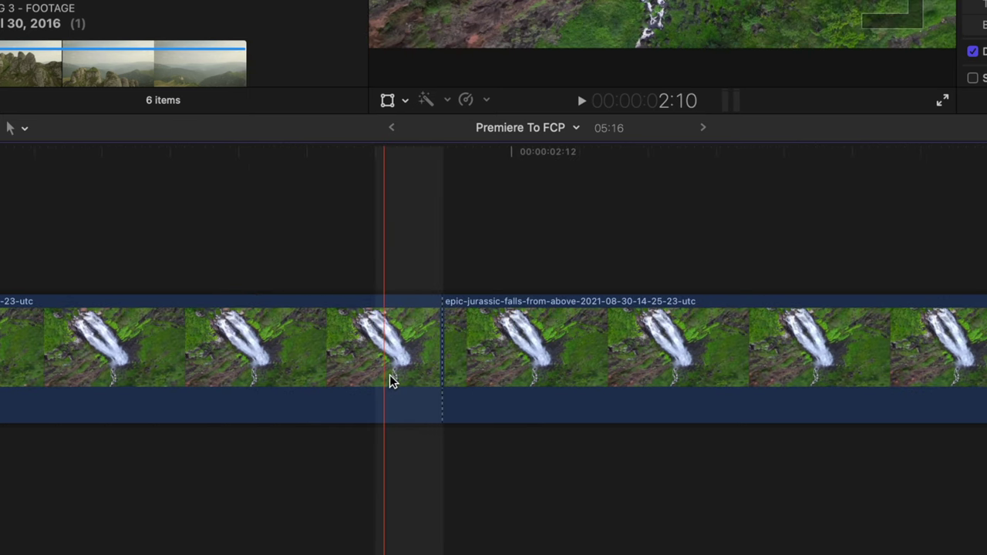
pyautogui.click(432, 362)
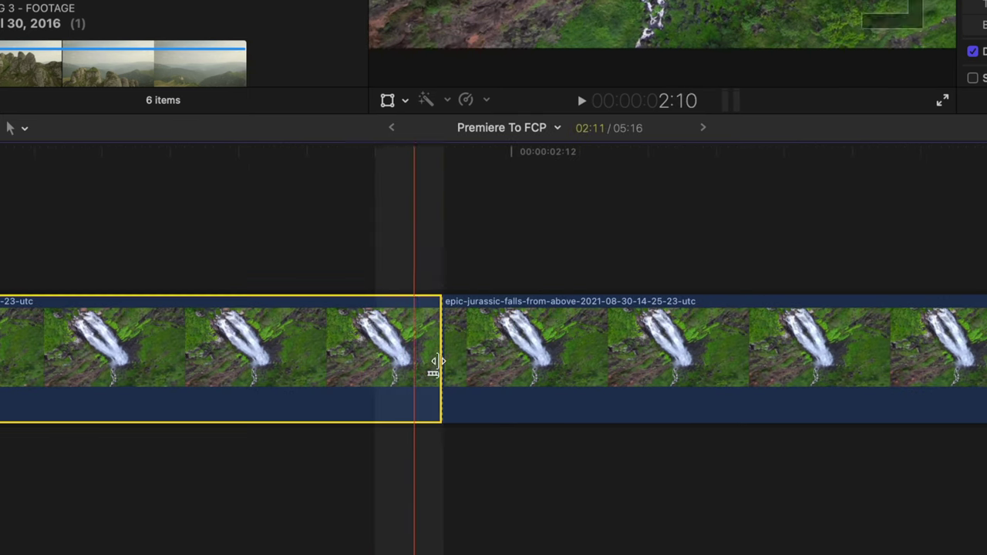
pyautogui.click(552, 378)
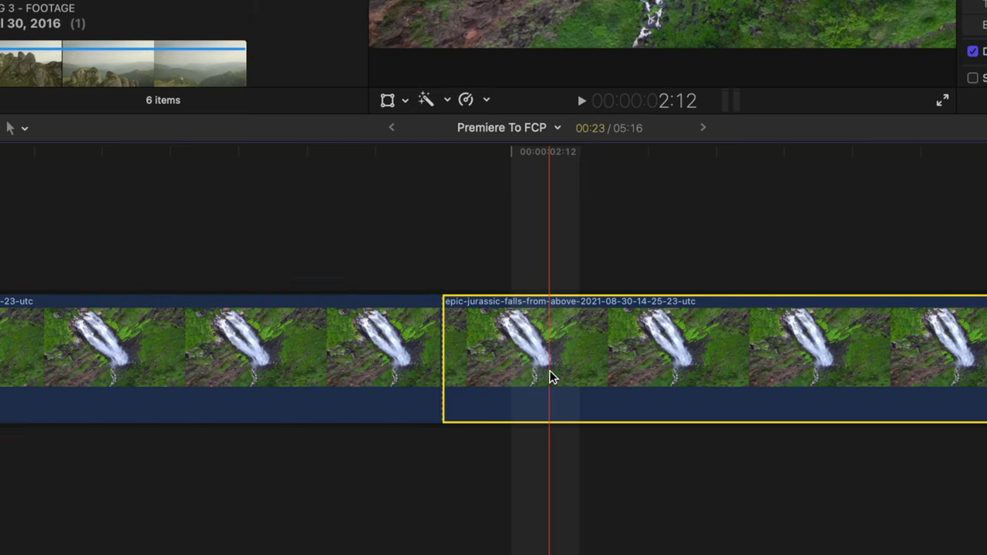
pyautogui.click(299, 239)
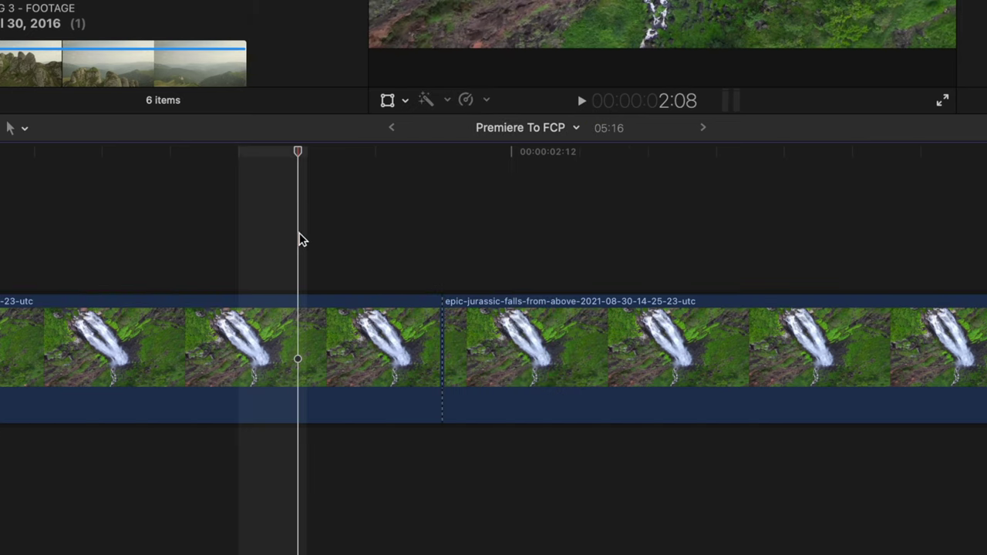
# Try rejoining the two epic-jurassic-falls segments by deleting the through edit at 2:11, and undo it.
pyautogui.click(436, 341)
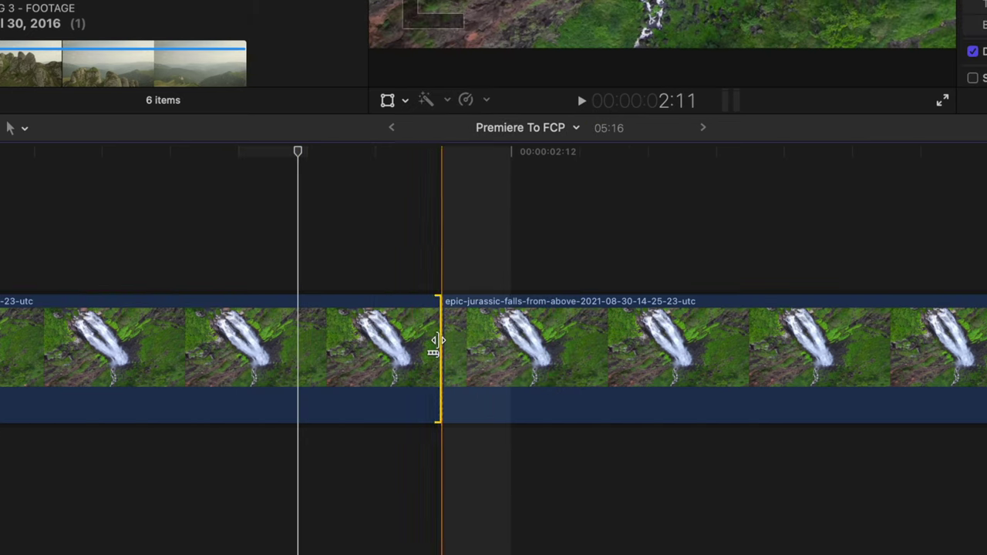
pyautogui.press('Delete')
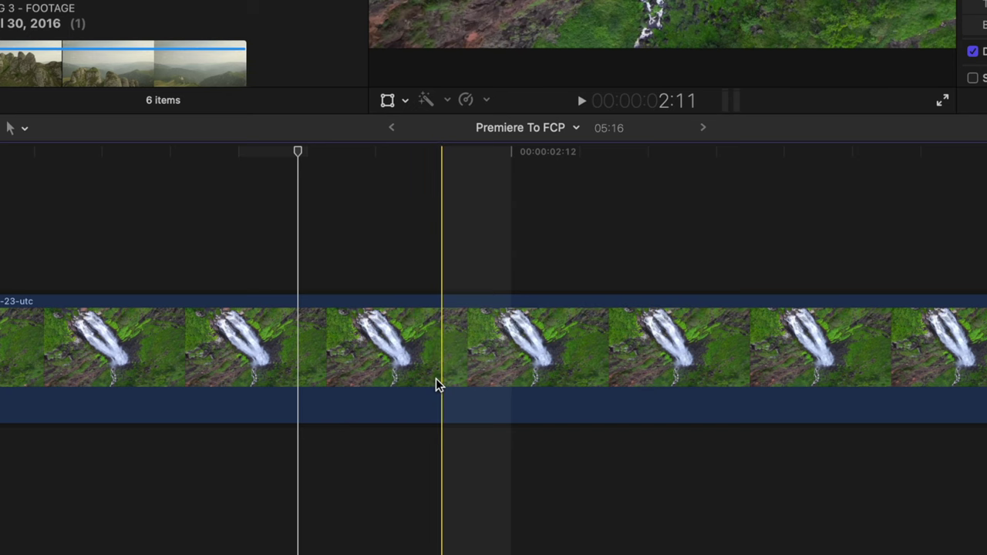
pyautogui.press('super+z')
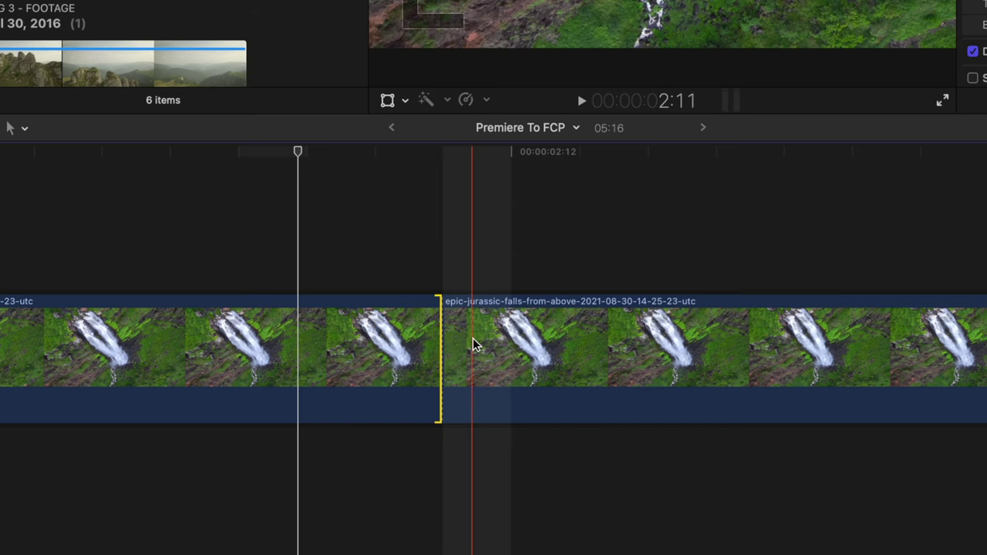
# Trim about four frames off the start of the epic-jurassic-falls segment following the 2:11 cut.
pyautogui.click(469, 346)
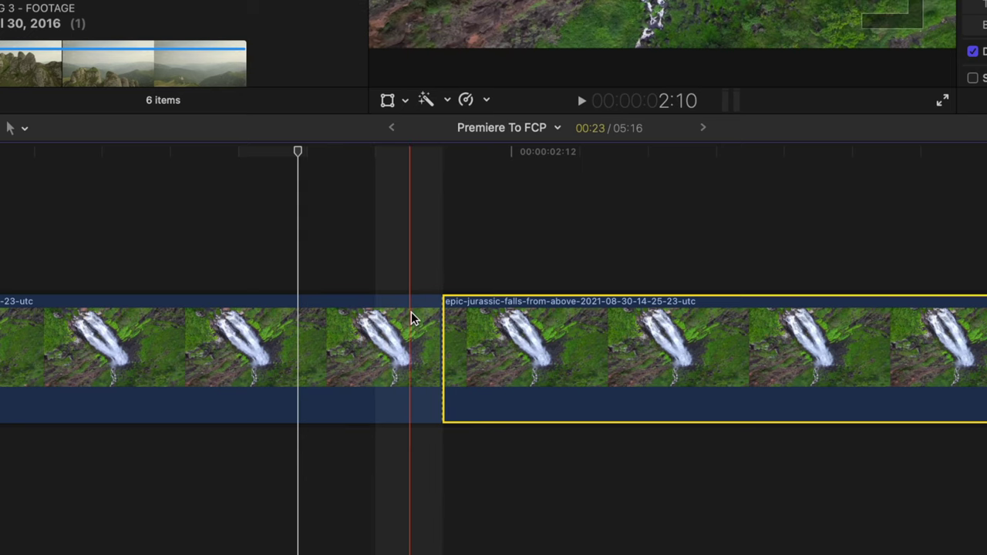
pyautogui.moveTo(448, 333); pyautogui.dragTo(689, 341)
pyautogui.click(572, 241)
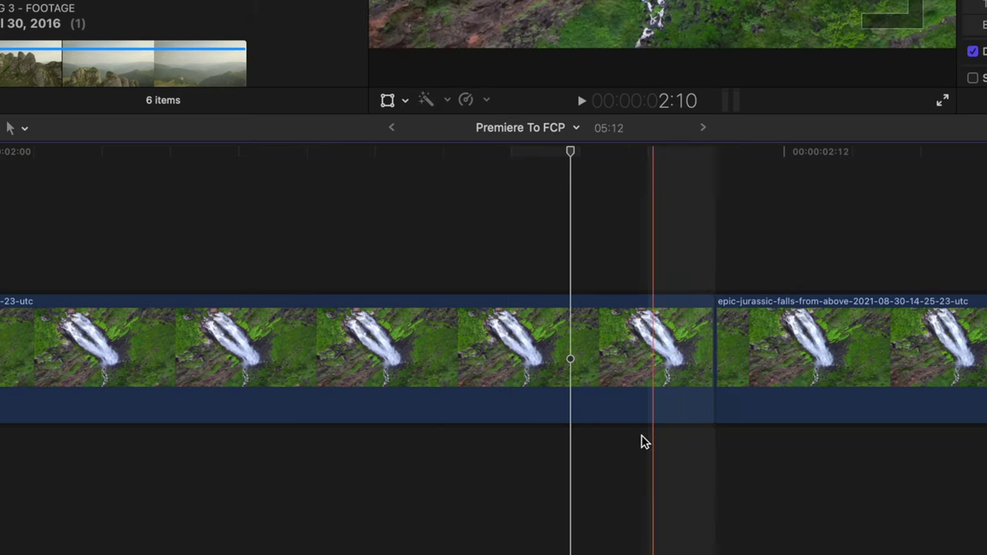
pyautogui.click(701, 366)
pyautogui.click(709, 359)
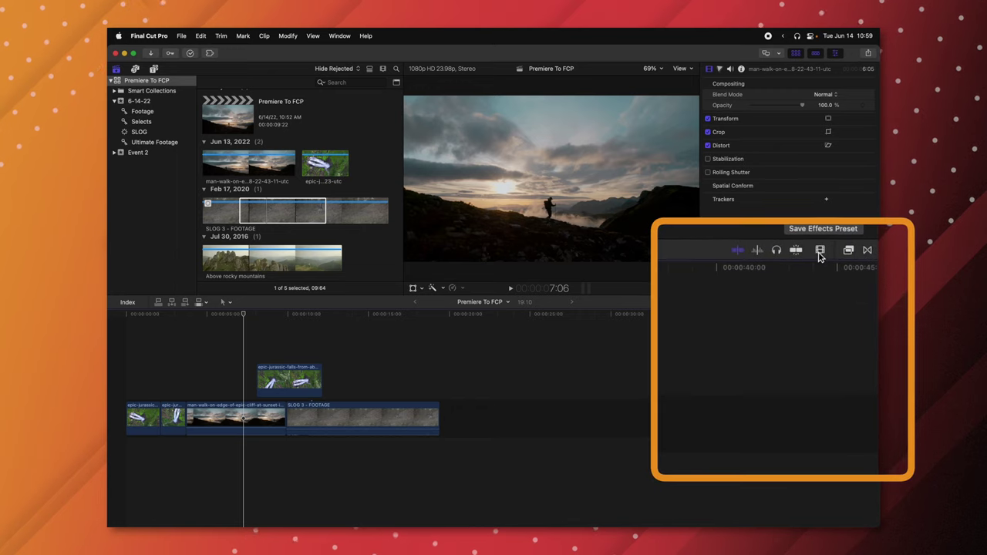
# Preview the timeline's clip display styles, keep the mostly filmstrip style, increase the clip height and show duplicate ranges.
pyautogui.click(822, 255)
pyautogui.moveTo(752, 285)
pyautogui.mouseDown()
pyautogui.moveTo(764, 283)
pyautogui.moveTo(754, 286)
pyautogui.mouseUp()
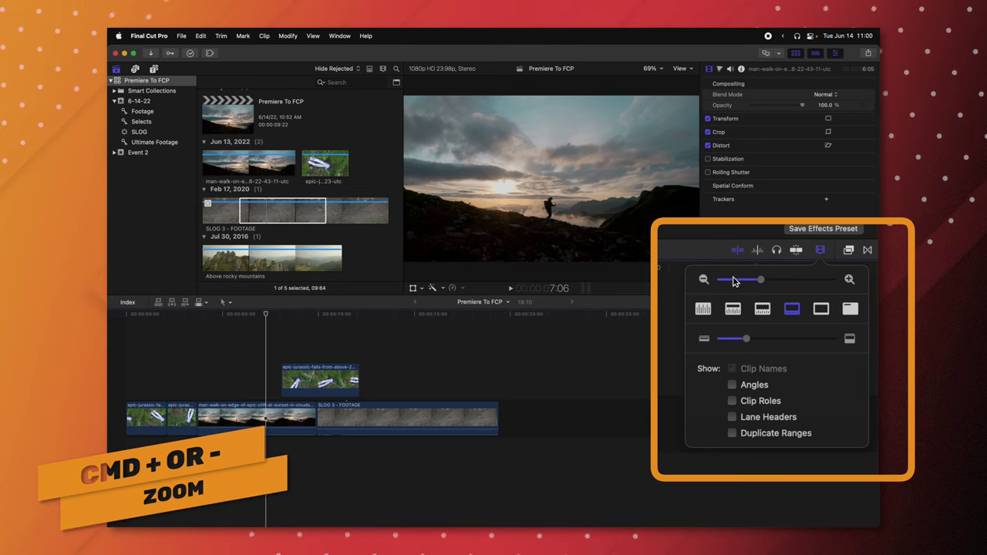
pyautogui.click(762, 308)
pyautogui.click(733, 308)
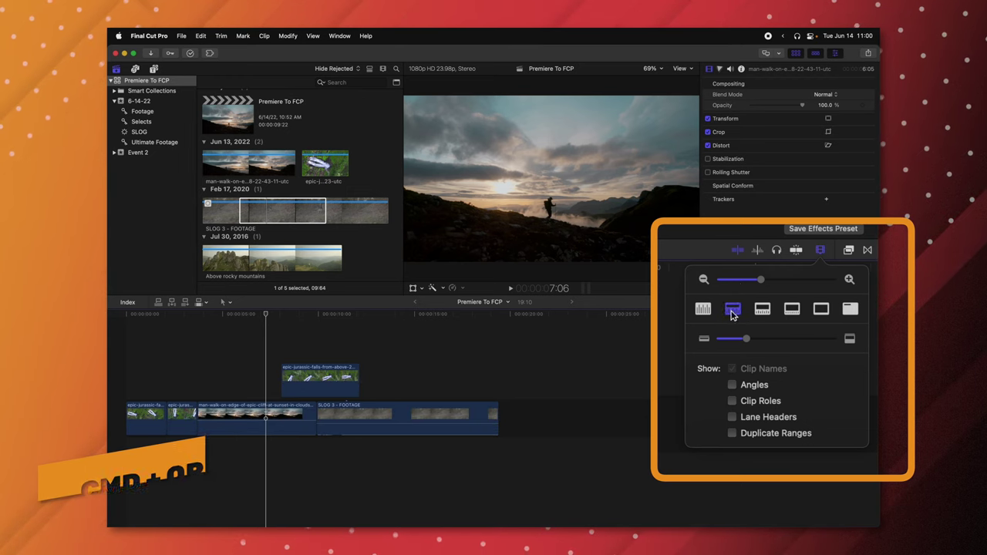
pyautogui.click(703, 308)
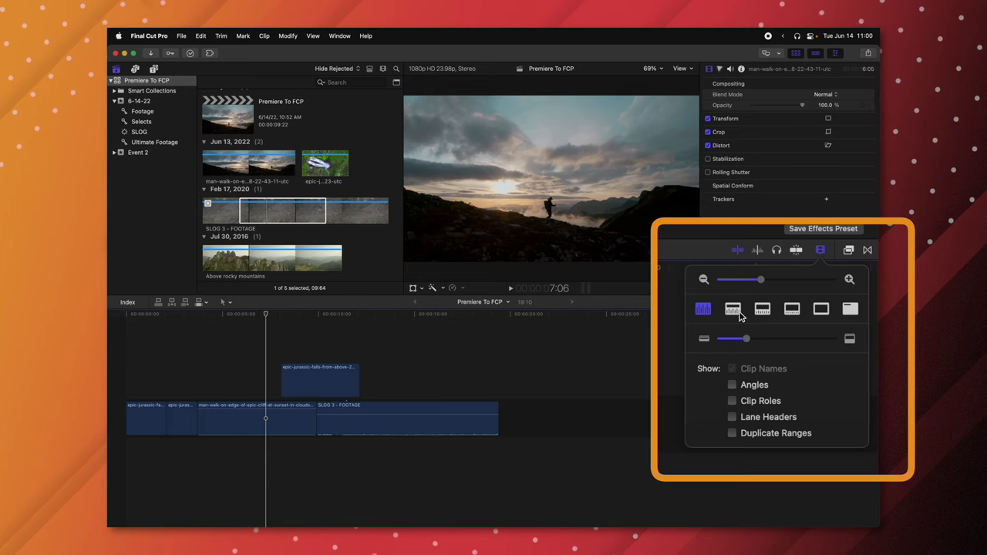
pyautogui.click(791, 310)
pyautogui.moveTo(752, 348); pyautogui.dragTo(794, 345)
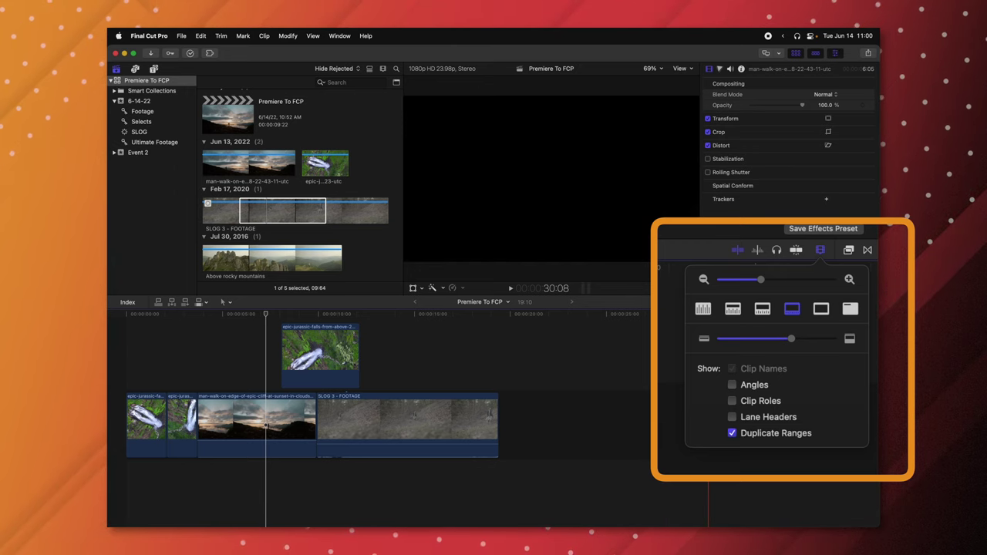
# Duplicate SLOG 3 - FOOTAGE at the storyline's end and range-select parts of both copies, deleting the 3:23 range from the first.
pyautogui.moveTo(406, 410); pyautogui.dragTo(590, 416)
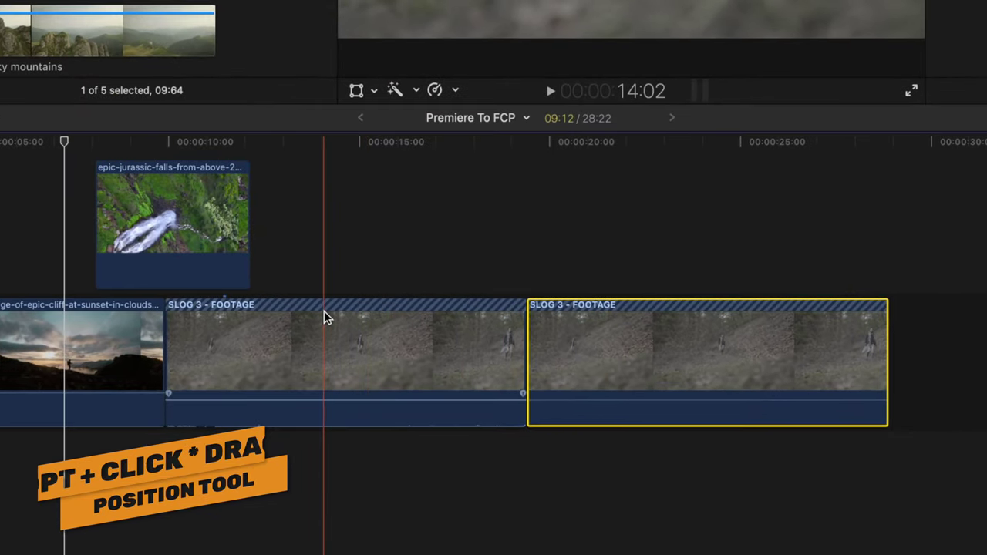
pyautogui.moveTo(351, 316); pyautogui.dragTo(503, 308)
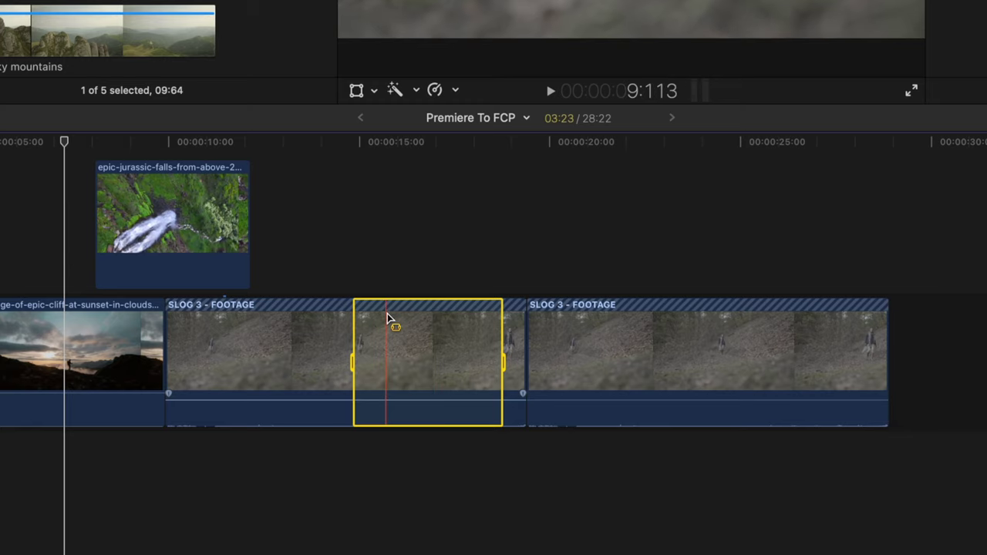
pyautogui.press('Delete')
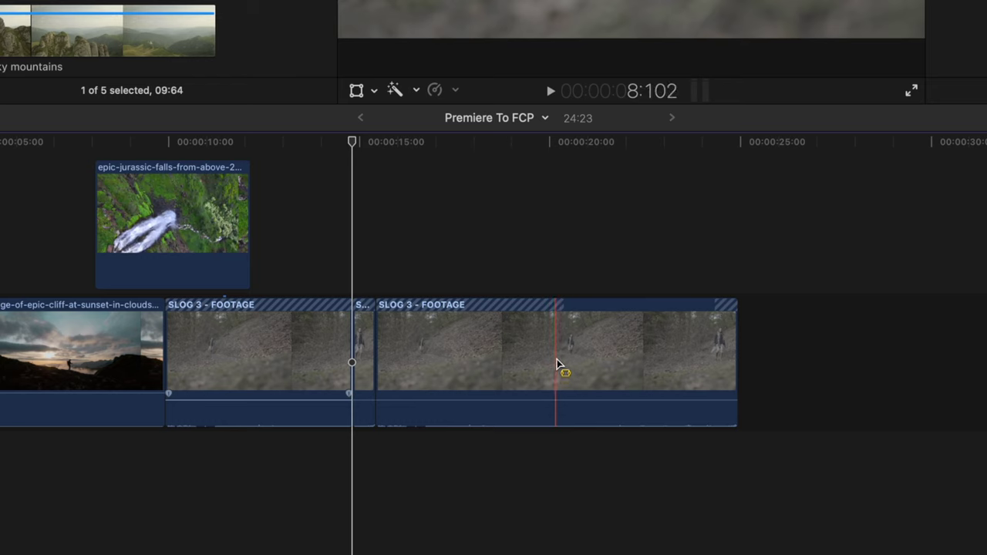
pyautogui.moveTo(563, 349); pyautogui.dragTo(724, 347)
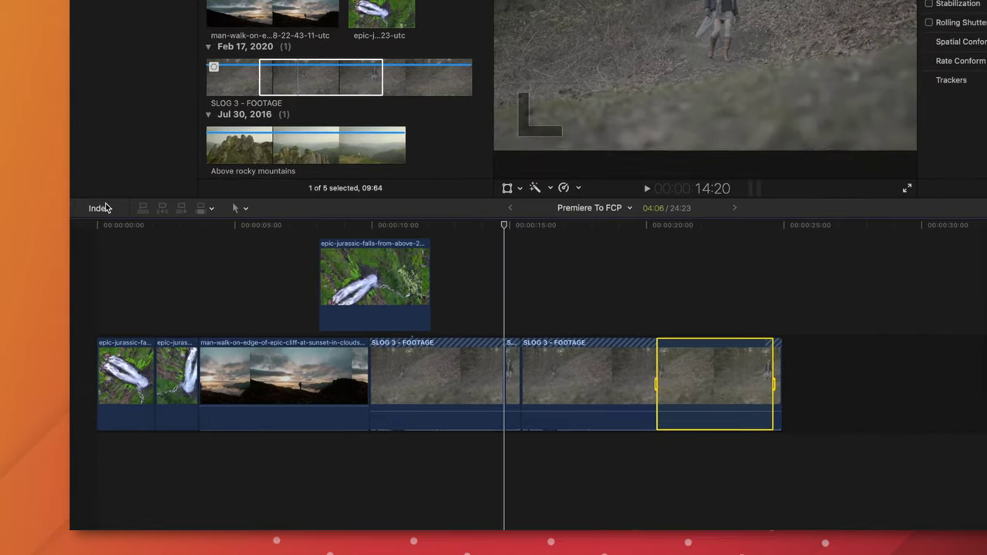
# Open the timeline index and examine its clips and tags lists, finishing on the roles list.
pyautogui.click(104, 207)
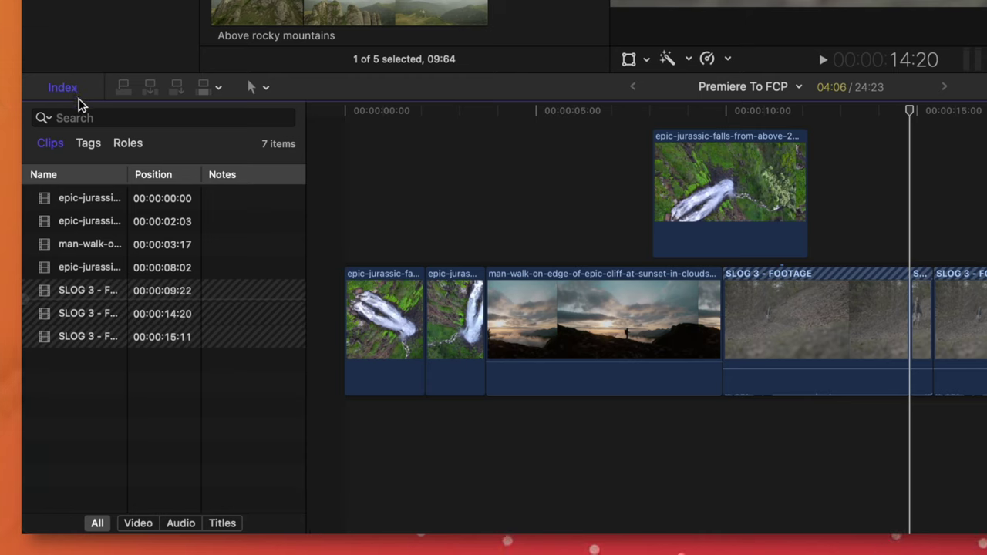
pyautogui.click(81, 121)
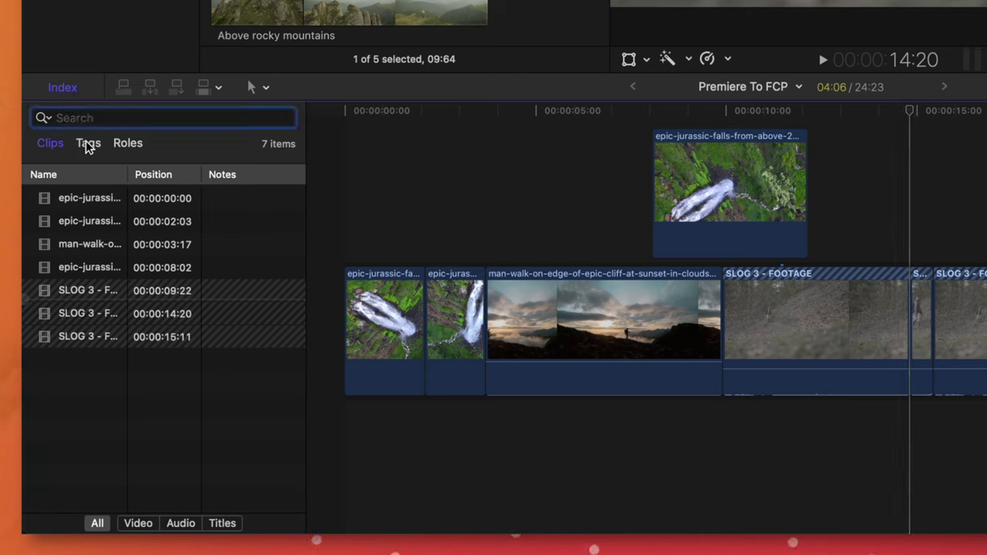
pyautogui.click(87, 145)
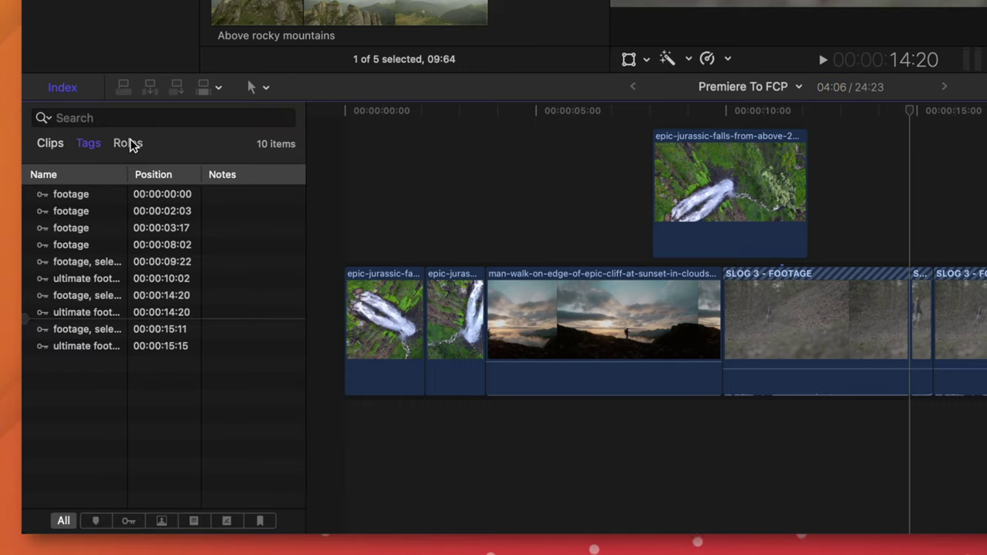
pyautogui.click(130, 143)
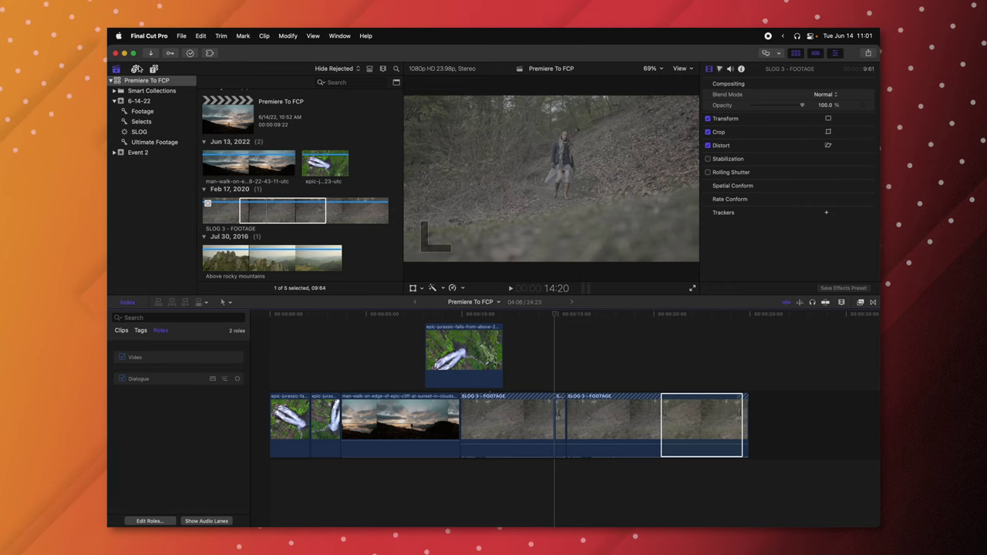
# Add the Whoosh 04 sound effect below the last SLOG 3 - FOOTAGE clip at about 20 seconds.
pyautogui.click(153, 69)
pyautogui.click(135, 69)
pyautogui.click(246, 183)
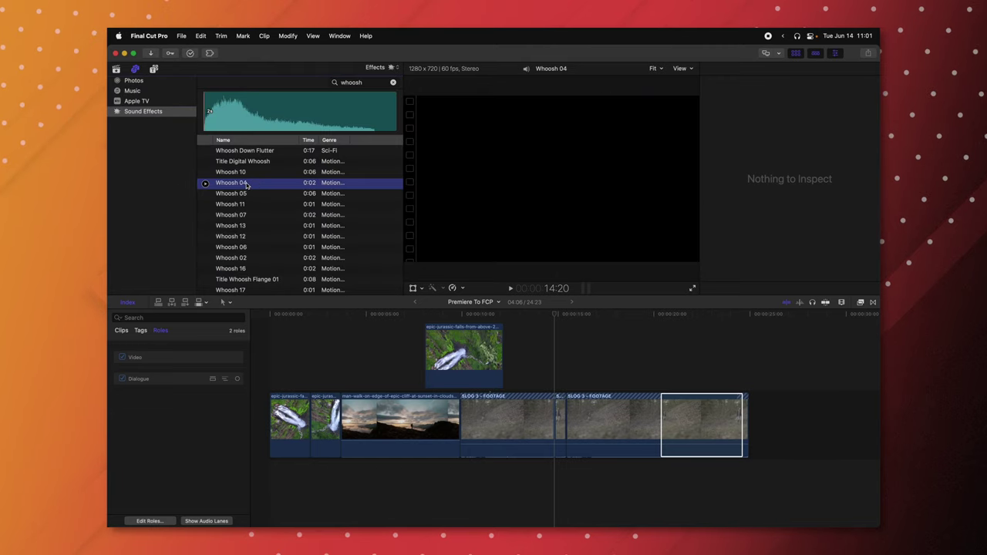
pyautogui.moveTo(247, 190); pyautogui.dragTo(672, 473)
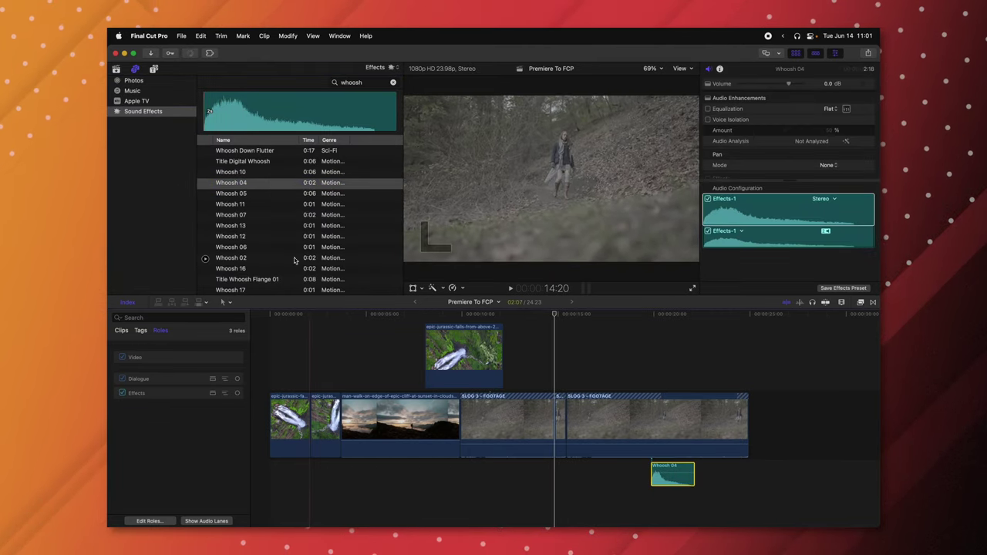
# Add more whoosh effects, including Whoosh 07, and the Pressurize music track from the project start below the primary storyline.
pyautogui.moveTo(299, 314); pyautogui.dragTo(368, 474)
pyautogui.moveTo(232, 225); pyautogui.dragTo(457, 476)
pyautogui.moveTo(231, 183); pyautogui.dragTo(517, 520)
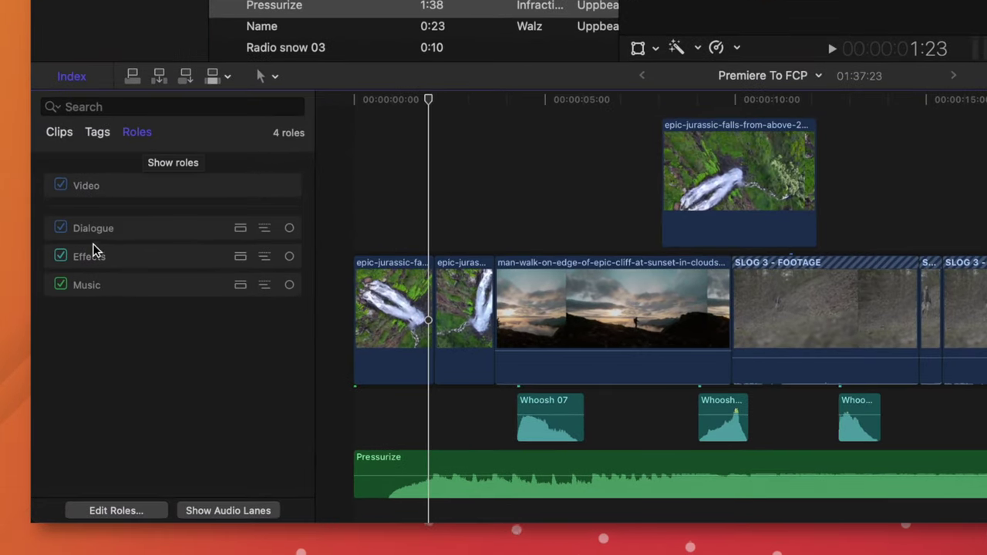
# Highlight the Music role's clips, try assigning the Effects audio role to the Pressurize track, and undo the assignment.
pyautogui.click(123, 291)
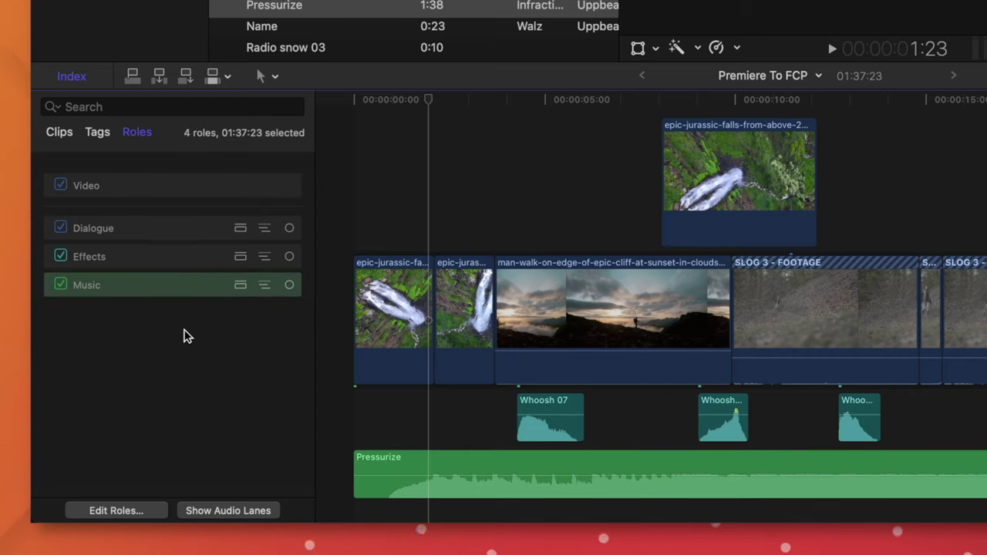
pyautogui.rightClick(695, 471)
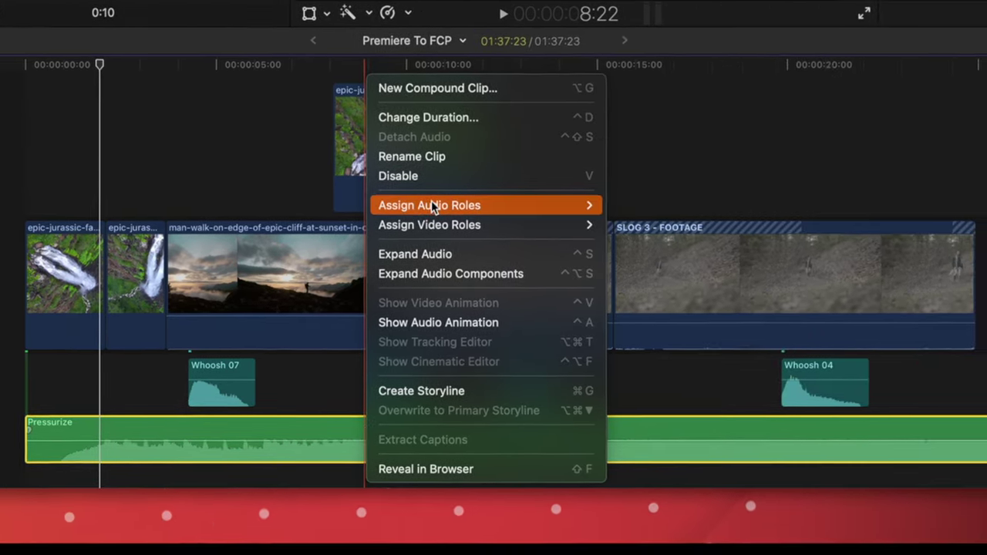
pyautogui.moveTo(753, 240)
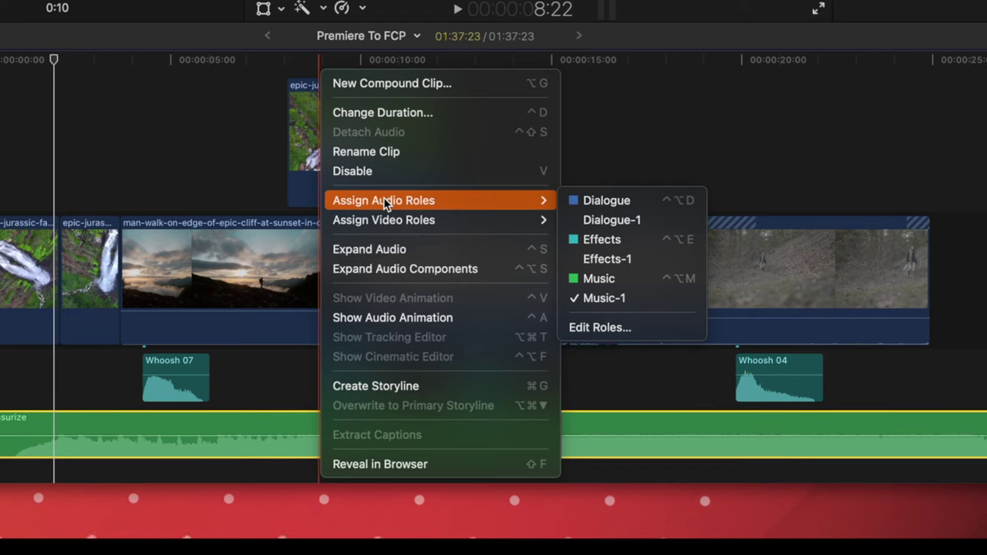
pyautogui.click(609, 239)
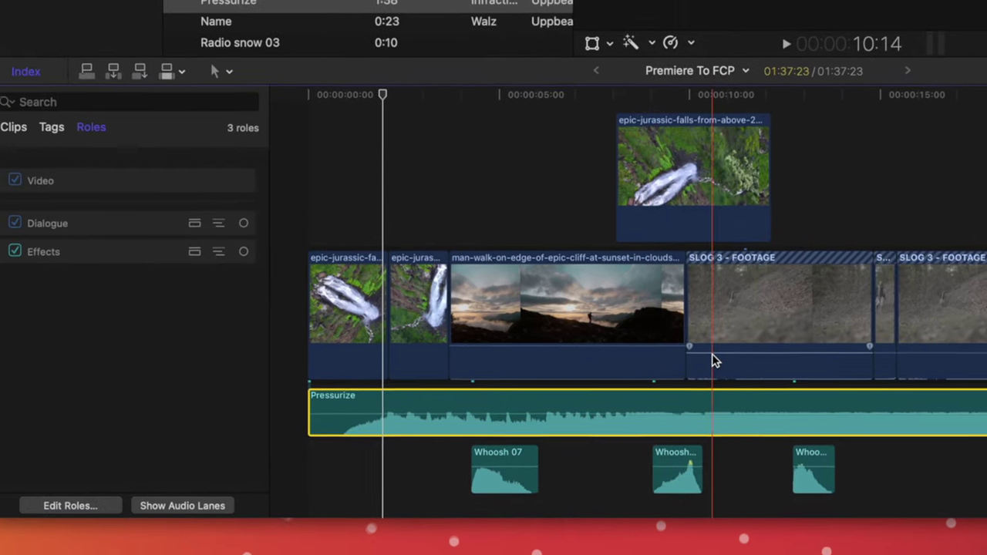
pyautogui.press('super+z')
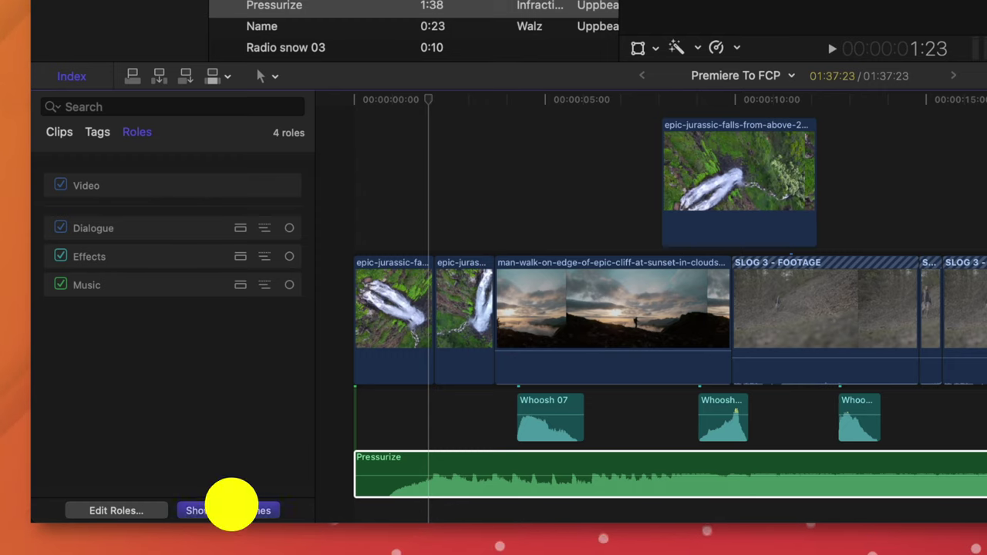
# Try showing audio lanes to group the timeline's audio clips by role.
pyautogui.click(234, 510)
pyautogui.click(359, 462)
pyautogui.scroll(-1, 656, 425)
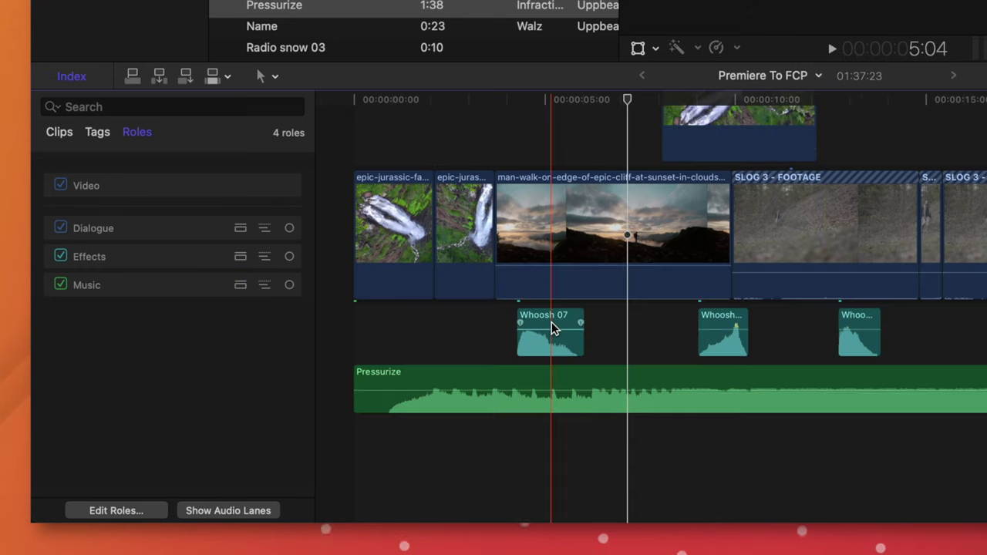
# Split Pressurize at about 6.5 and 8.7 seconds, place the middle piece among the whooshes, and briefly select that row.
pyautogui.click(683, 386)
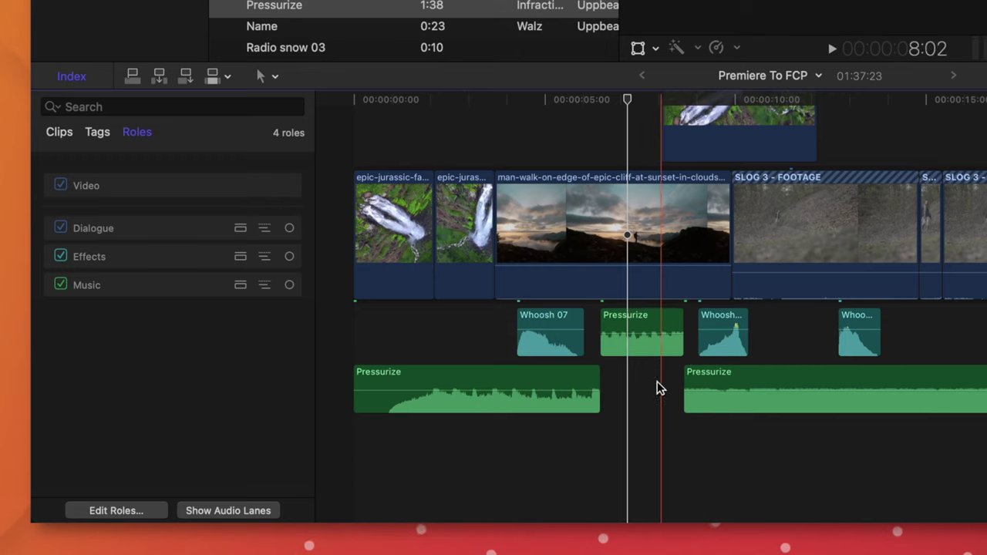
pyautogui.moveTo(468, 334); pyautogui.dragTo(983, 339)
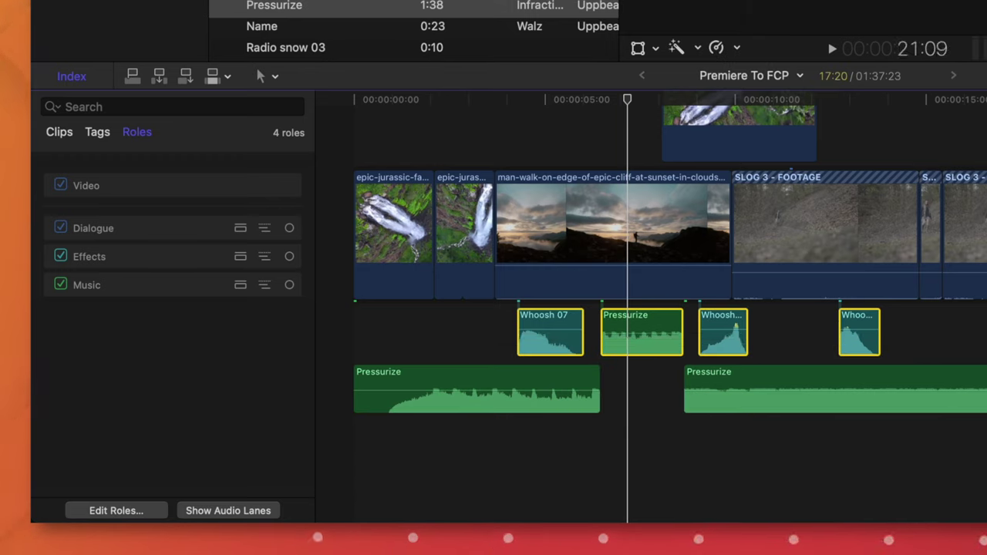
pyautogui.click(659, 390)
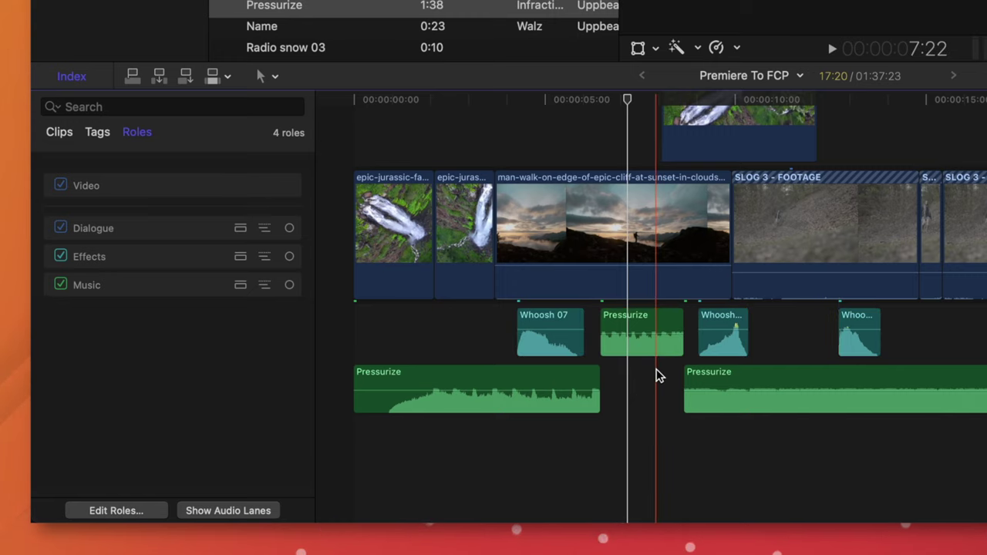
# Show audio lanes to group the timeline's dialogue, effects and music clips by role.
pyautogui.moveTo(621, 339); pyautogui.dragTo(104, 419)
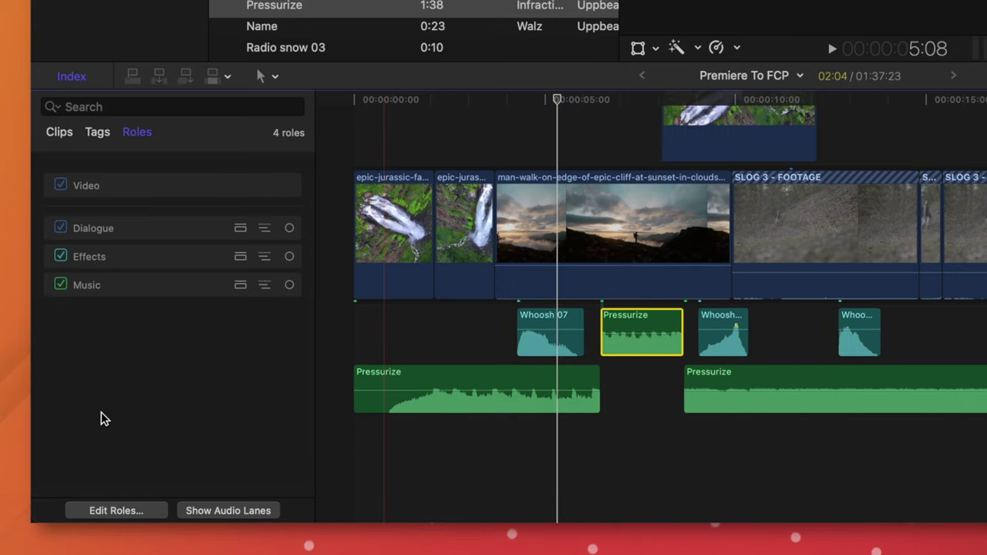
pyautogui.click(219, 512)
pyautogui.click(420, 373)
pyautogui.moveTo(420, 373); pyautogui.dragTo(773, 326)
pyautogui.click(478, 289)
pyautogui.moveTo(478, 288); pyautogui.dragTo(979, 275)
pyautogui.moveTo(448, 219); pyautogui.dragTo(983, 221)
pyautogui.click(947, 301)
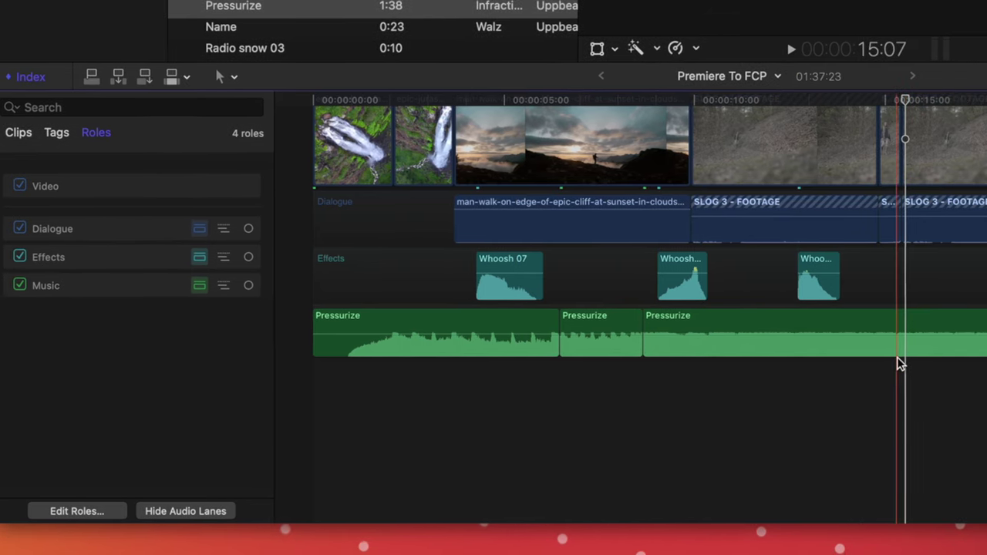
# Try lowering the long Pressurize clip to -7 dB and dipping its volume between four keyframes placed from about 13.5 to 19 seconds.
pyautogui.moveTo(947, 326); pyautogui.dragTo(926, 331)
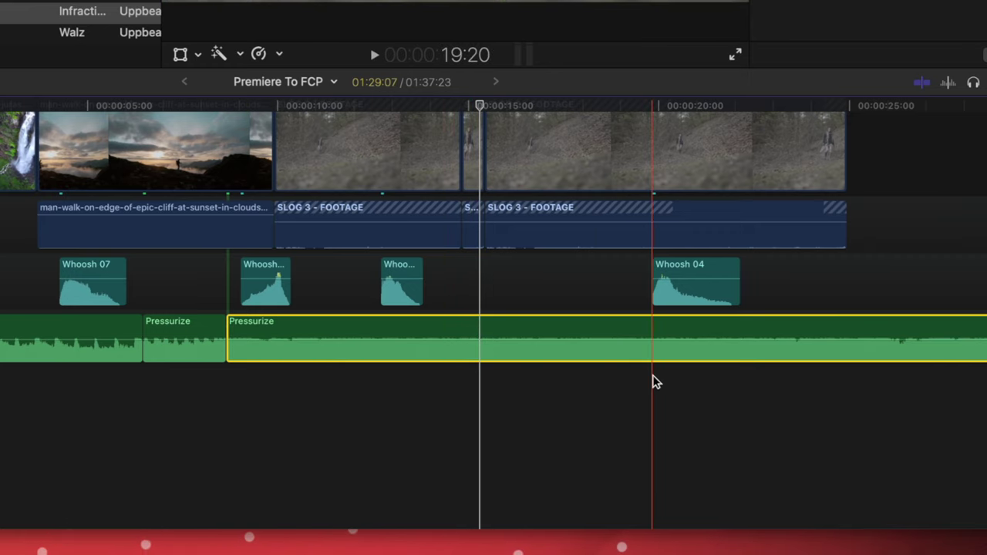
pyautogui.moveTo(644, 340); pyautogui.dragTo(605, 341)
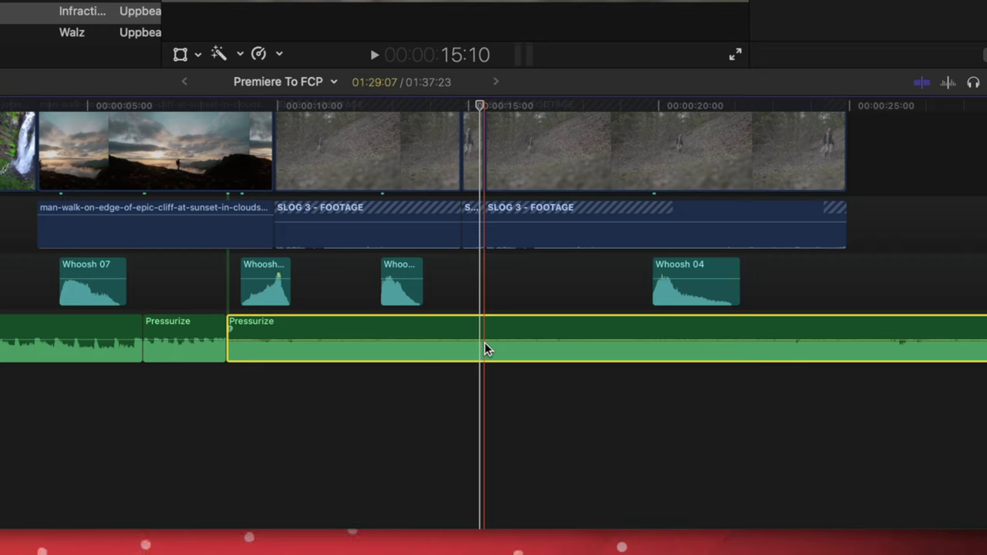
pyautogui.keyDown('alt'); pyautogui.click(445, 341); pyautogui.keyUp('alt')
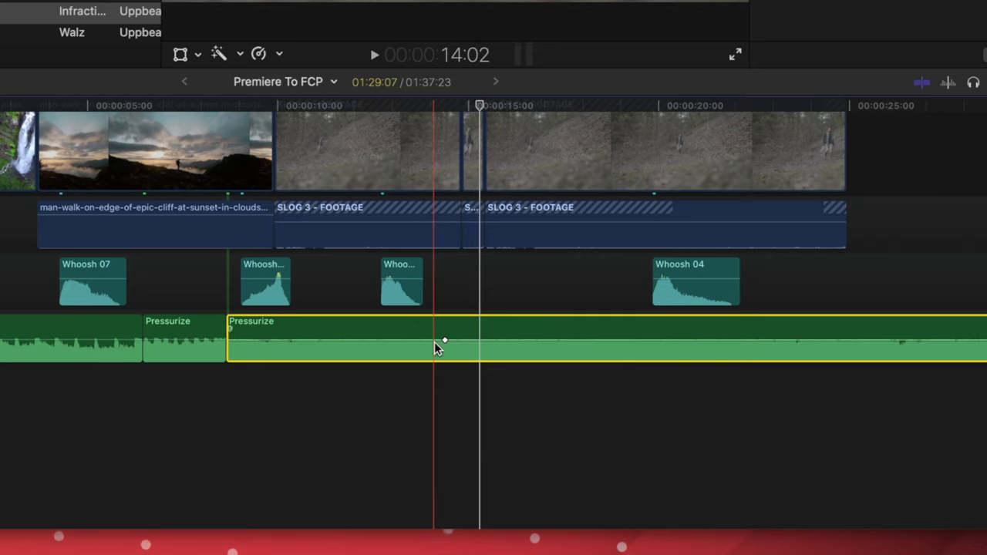
pyautogui.keyDown('alt'); pyautogui.click(415, 340); pyautogui.keyUp('alt')
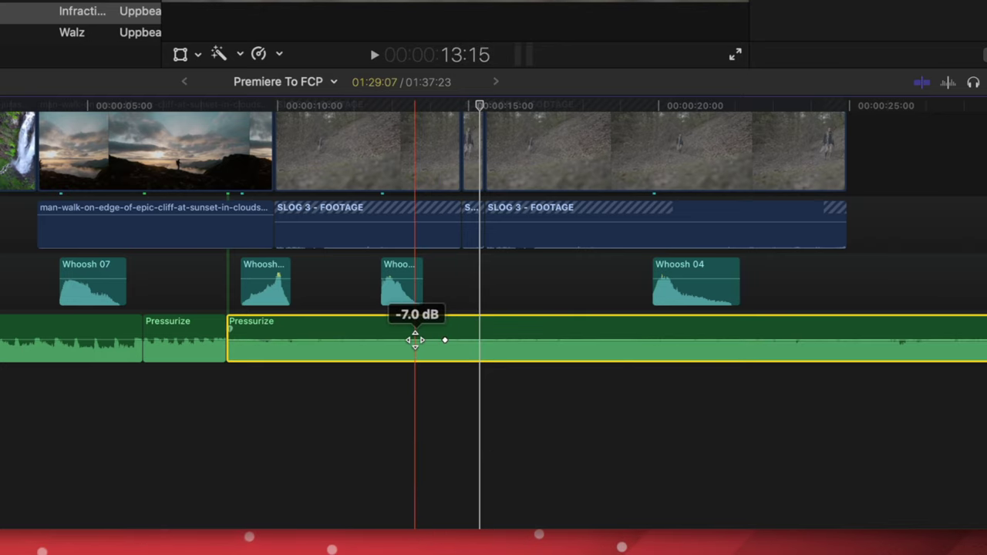
pyautogui.keyDown('alt'); pyautogui.click(546, 340); pyautogui.keyUp('alt')
pyautogui.keyDown('alt'); pyautogui.click(618, 340); pyautogui.keyUp('alt')
pyautogui.keyDown('alt'); pyautogui.click(515, 340); pyautogui.keyUp('alt')
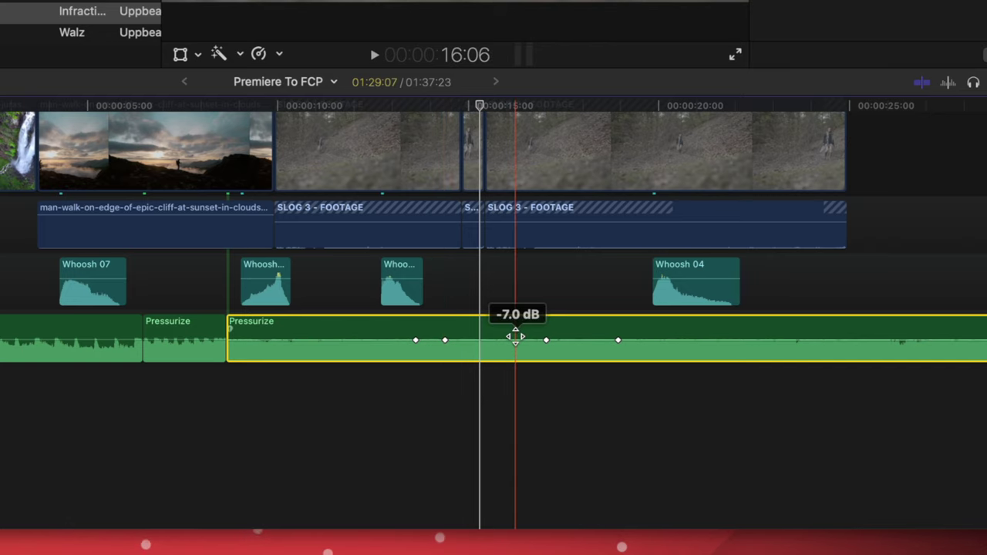
pyautogui.moveTo(515, 339); pyautogui.dragTo(515, 346)
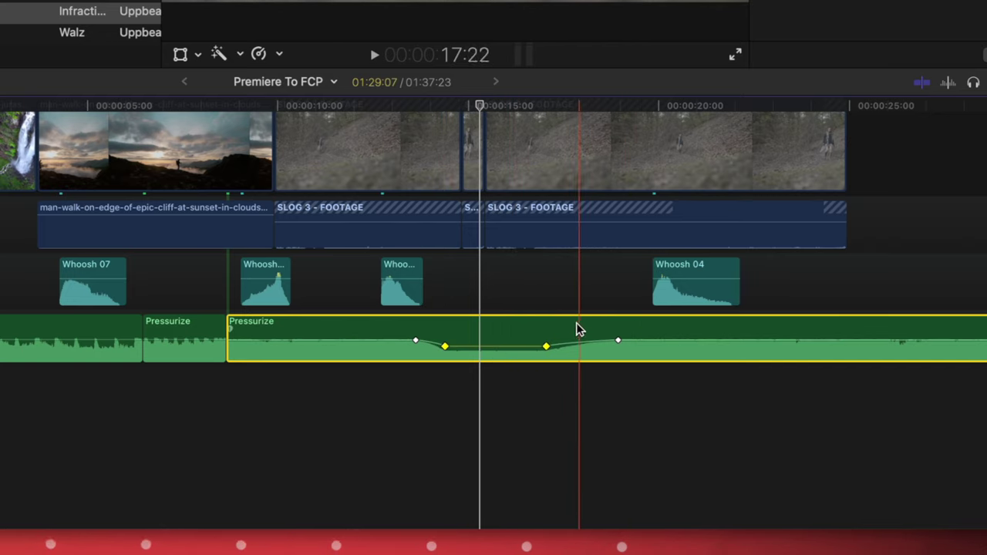
pyautogui.moveTo(479, 339); pyautogui.dragTo(486, 316)
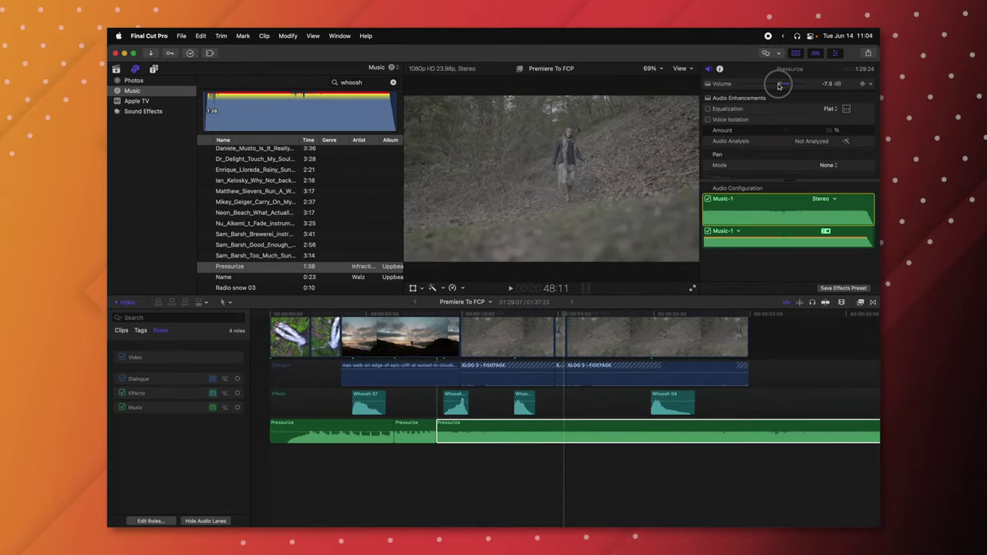
# Set the long Pressurize clip's volume to -5 dB and play the project from 15:11.
pyautogui.moveTo(773, 82); pyautogui.dragTo(779, 85)
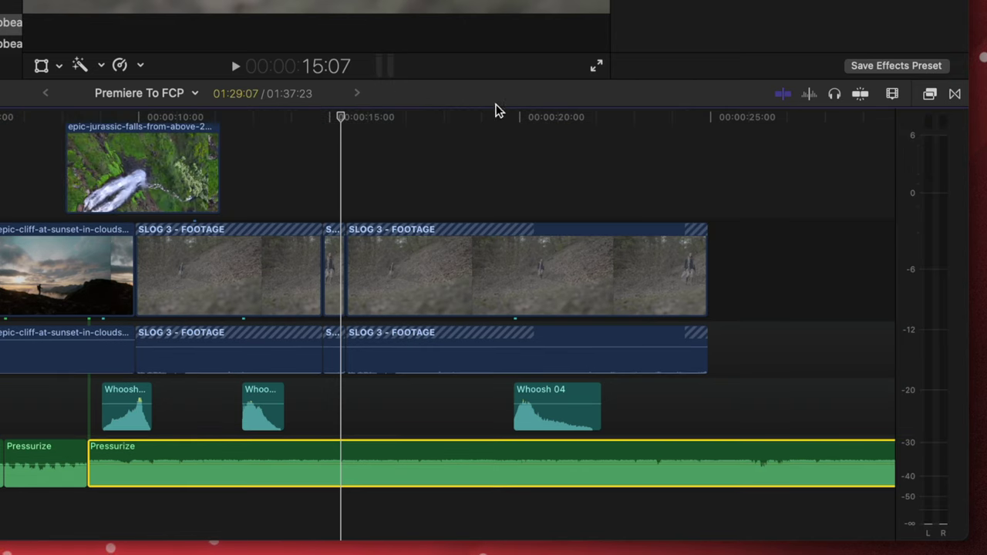
pyautogui.click(346, 119)
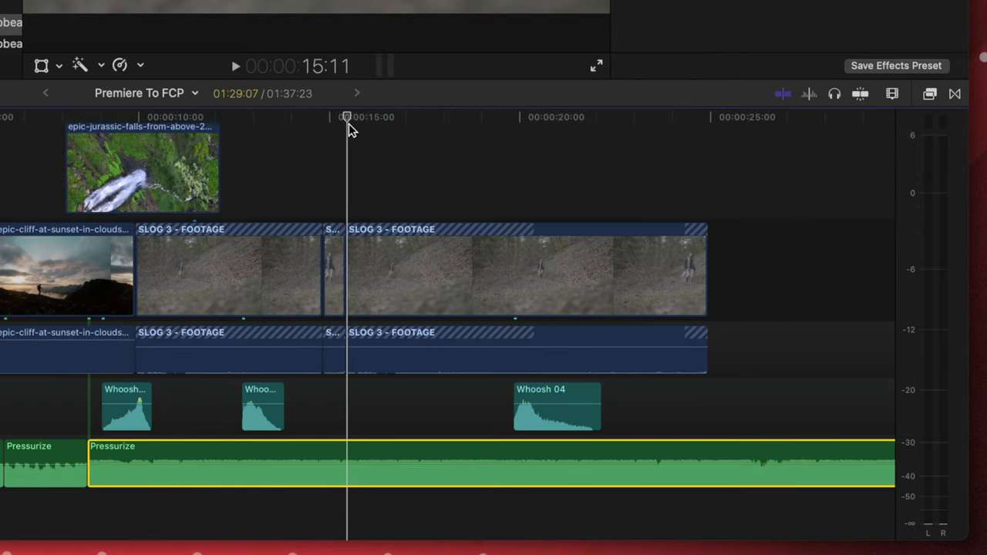
pyautogui.press('space')
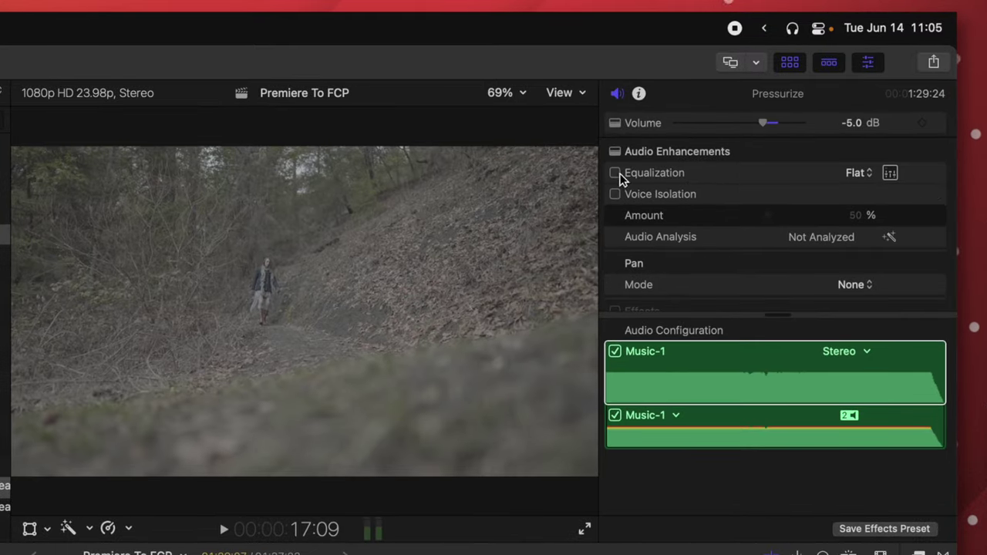
# Enable Pressurize's graphic equalizer, try lowering the 1 kHz band to about -10.4 dB, and switch to 31 bands.
pyautogui.click(890, 173)
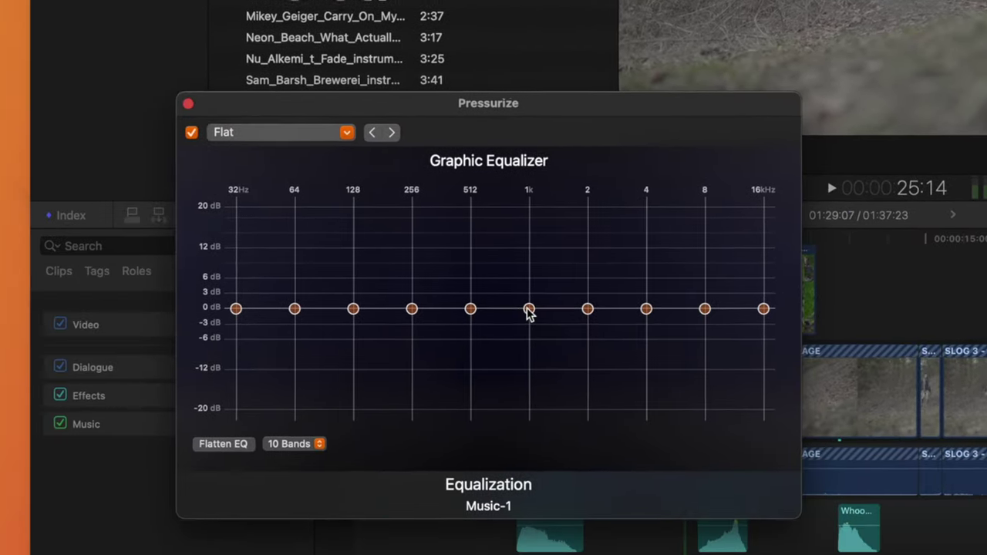
pyautogui.moveTo(529, 309); pyautogui.dragTo(528, 357)
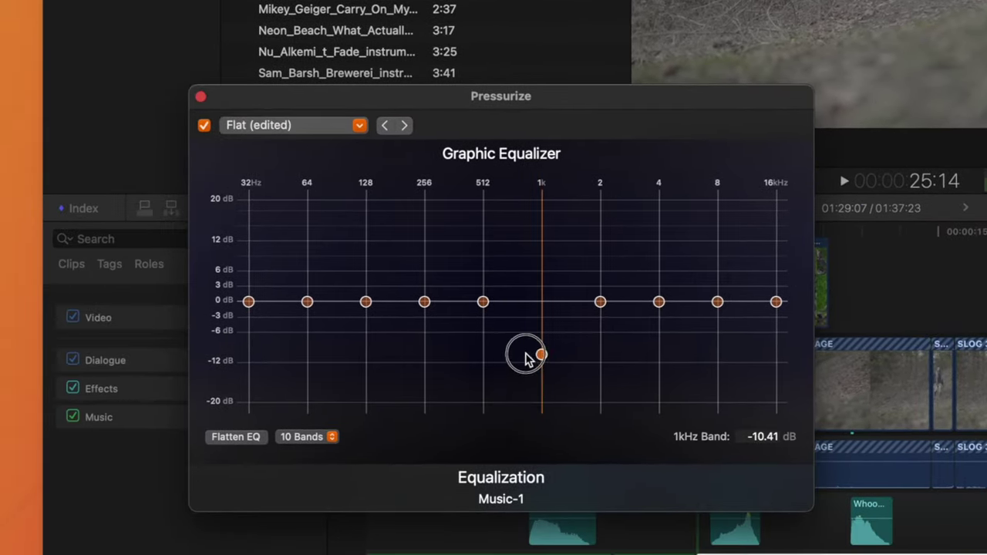
pyautogui.click(324, 439)
pyautogui.click(303, 421)
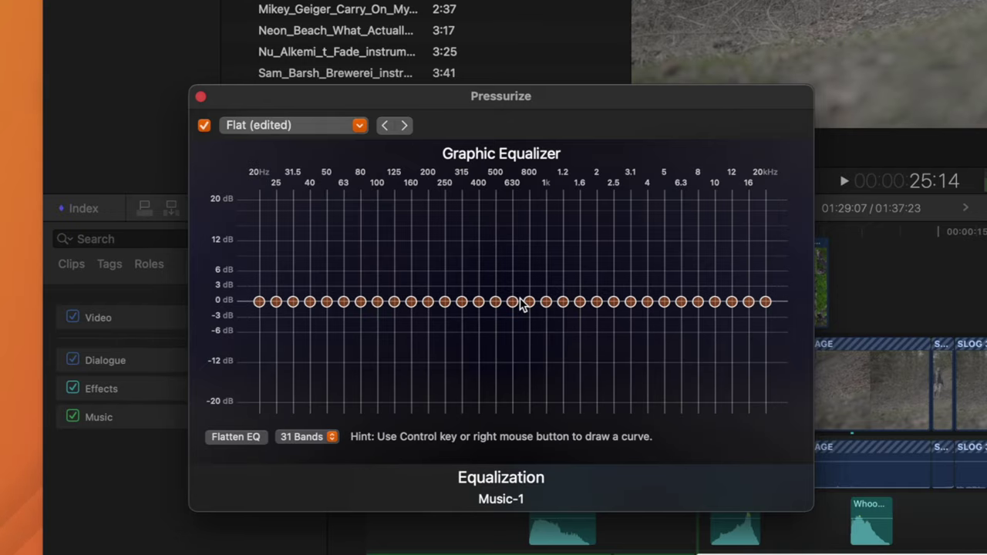
pyautogui.moveTo(521, 302); pyautogui.dragTo(525, 360)
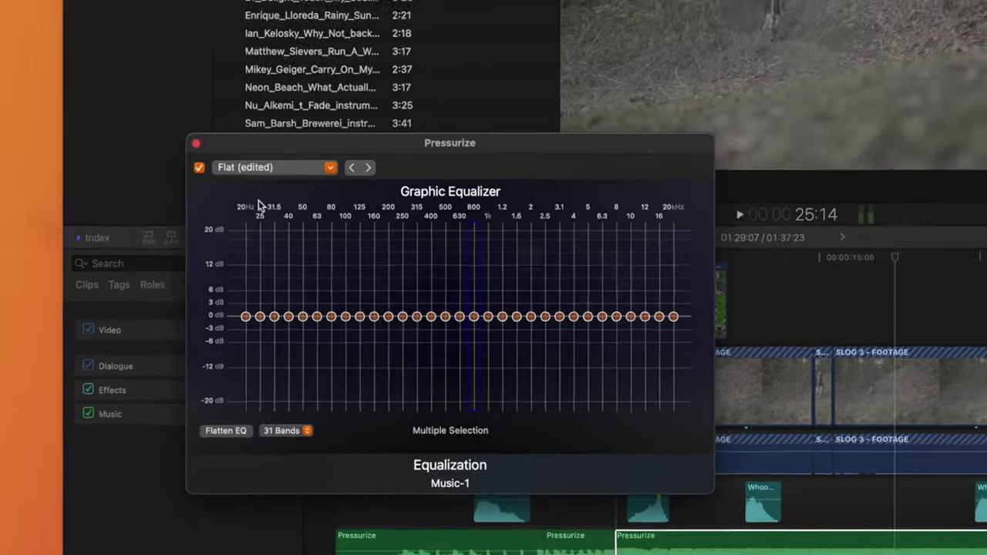
pyautogui.click(200, 96)
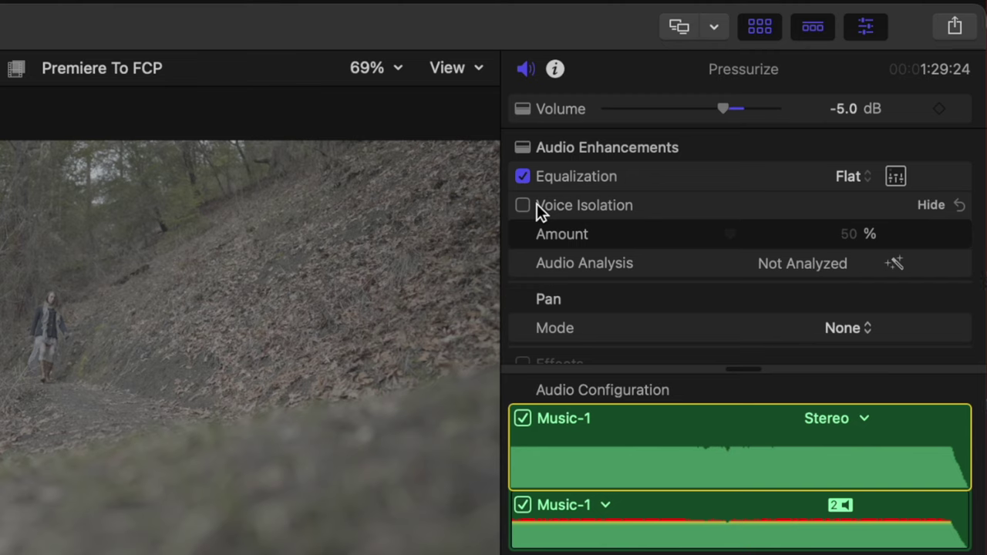
# Try Voice Isolation on the Pressurize clip and pan it toward the left channel in Stereo Left/Right mode.
pyautogui.click(523, 206)
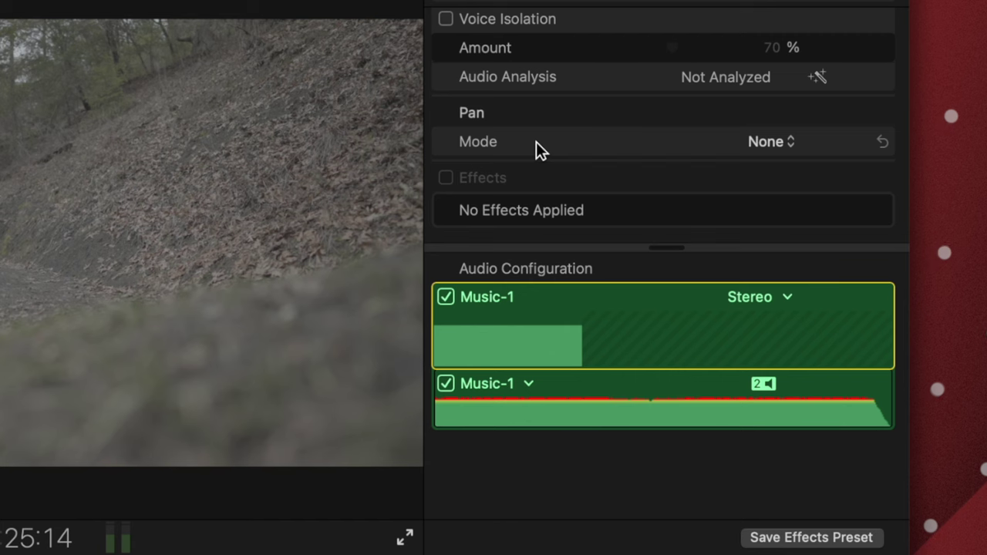
pyautogui.click(746, 148)
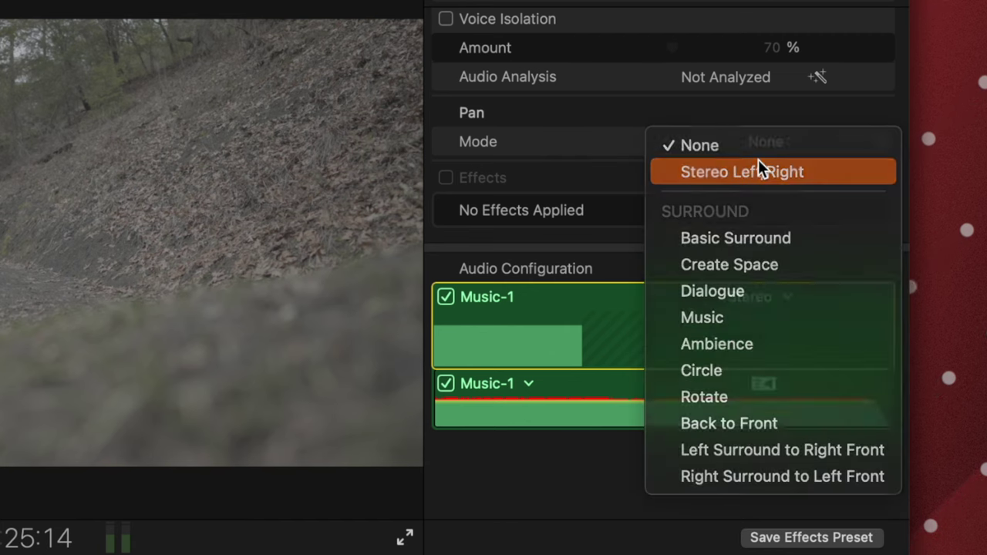
pyautogui.click(758, 166)
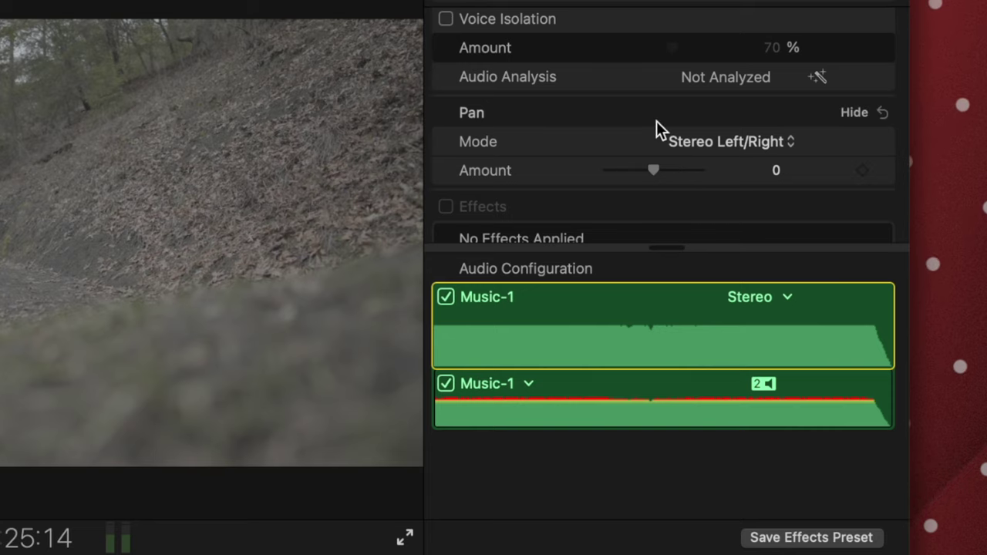
pyautogui.moveTo(657, 167); pyautogui.dragTo(550, 168)
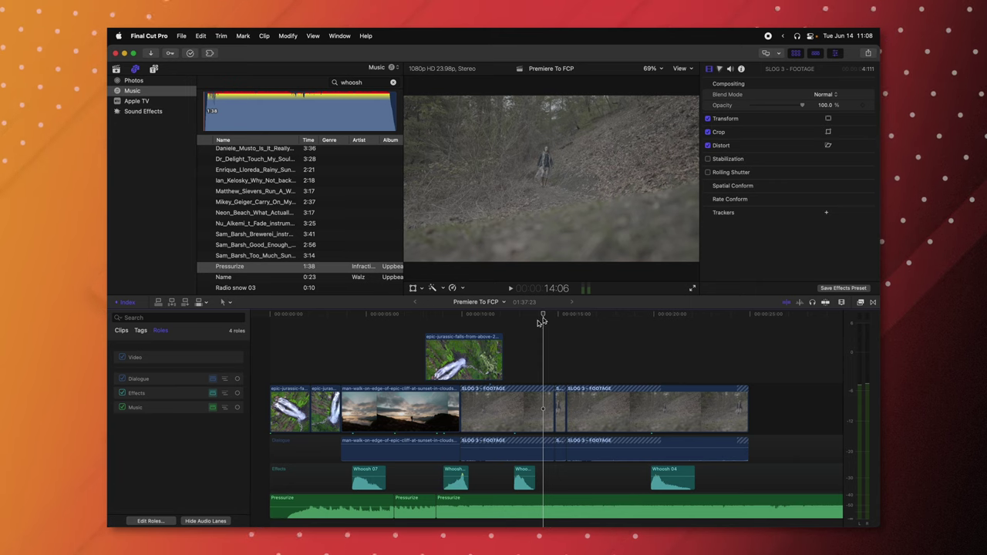
# Scale the connected waterfall clip to about 80.68% with the Transform controls, undo the extra adjustments, and show its Transform values.
pyautogui.click(484, 356)
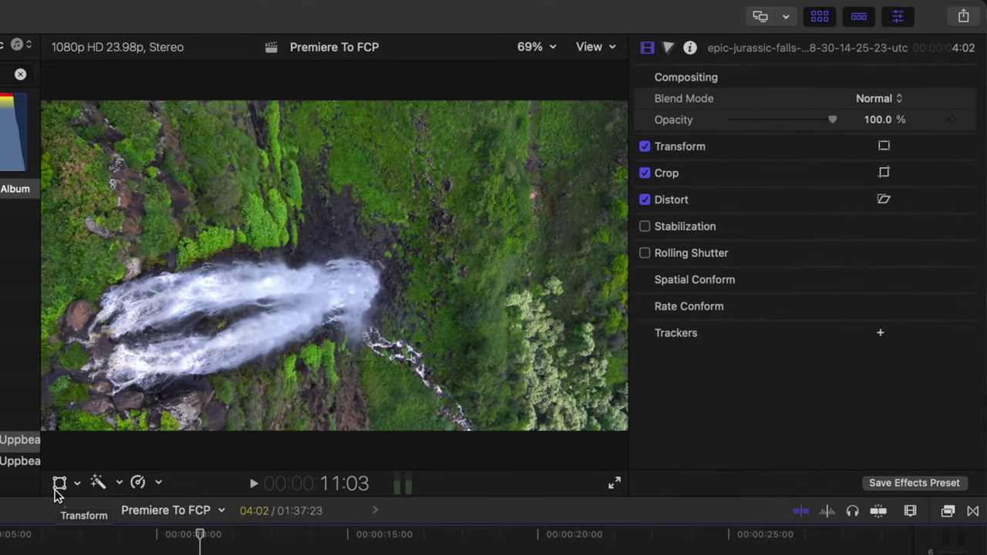
pyautogui.click(59, 483)
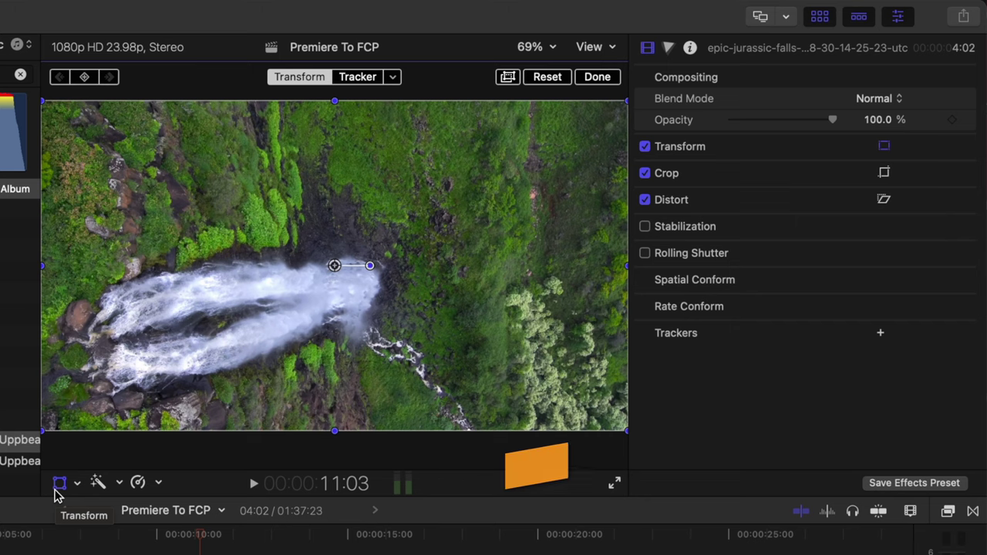
pyautogui.moveTo(300, 330); pyautogui.dragTo(262, 347)
pyautogui.moveTo(609, 124); pyautogui.dragTo(483, 251)
pyautogui.moveTo(447, 285); pyautogui.dragTo(397, 256)
pyautogui.press('super+z')
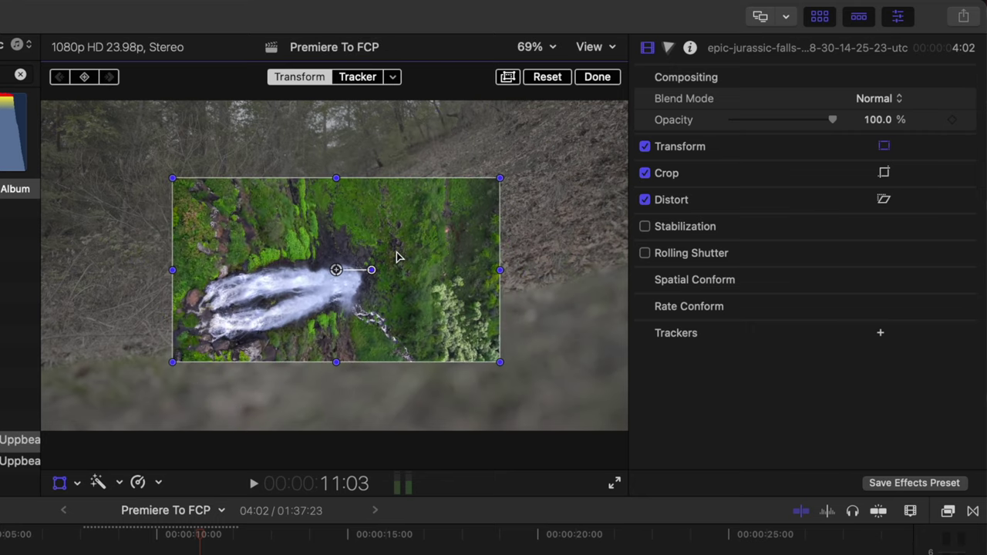
pyautogui.press('super+z')
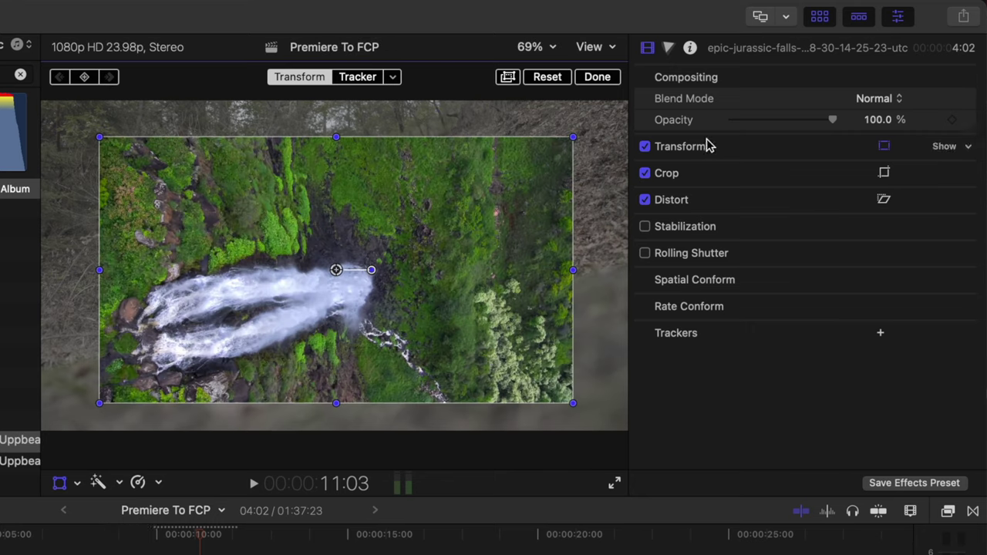
pyautogui.click(948, 148)
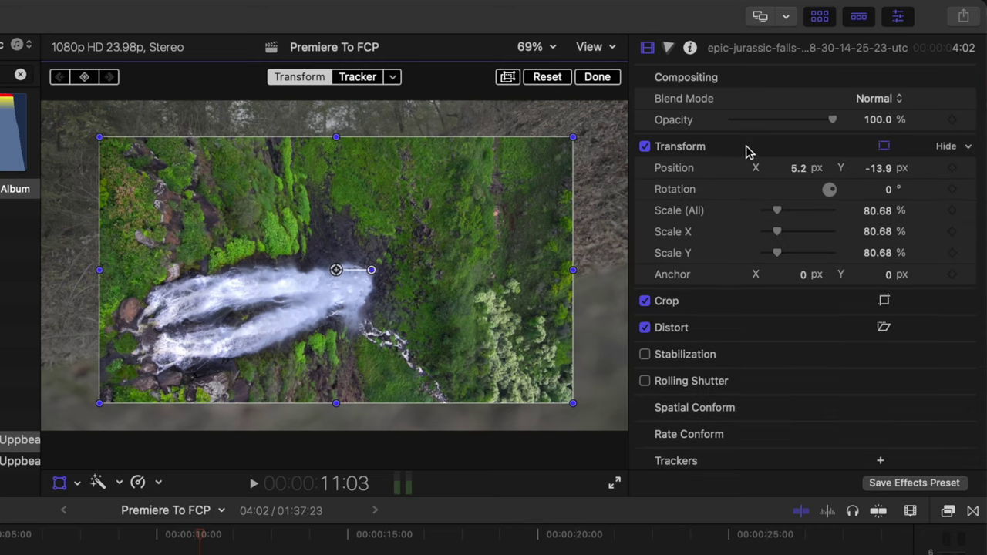
# Try changing the waterfall clip's scale and rotation values, undoing each change.
pyautogui.moveTo(798, 219)
pyautogui.mouseDown()
pyautogui.moveTo(787, 209)
pyautogui.moveTo(789, 236)
pyautogui.mouseUp()
pyautogui.press('super+z')
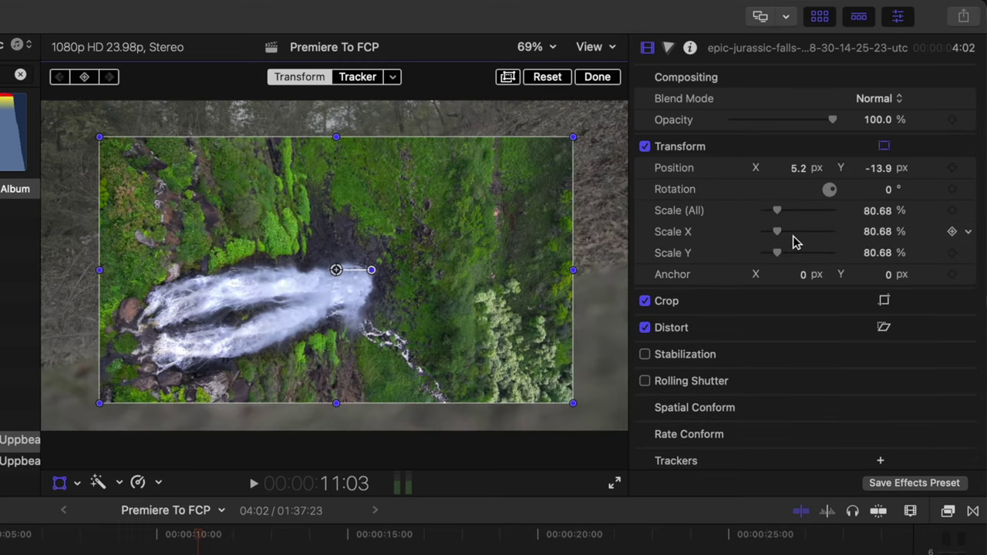
pyautogui.moveTo(825, 189); pyautogui.dragTo(826, 186)
pyautogui.press('super+z')
# Keyframe the waterfall clip's scale from 80.68% at 8:05 to 125% at 11:15 and play the animation.
pyautogui.moveTo(199, 529); pyautogui.dragTo(92, 546)
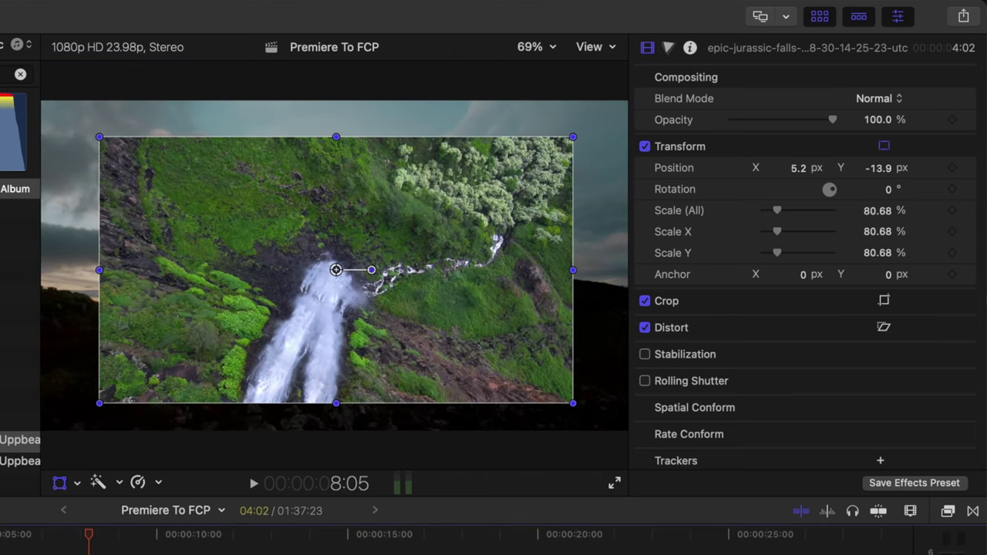
pyautogui.moveTo(154, 532); pyautogui.dragTo(218, 537)
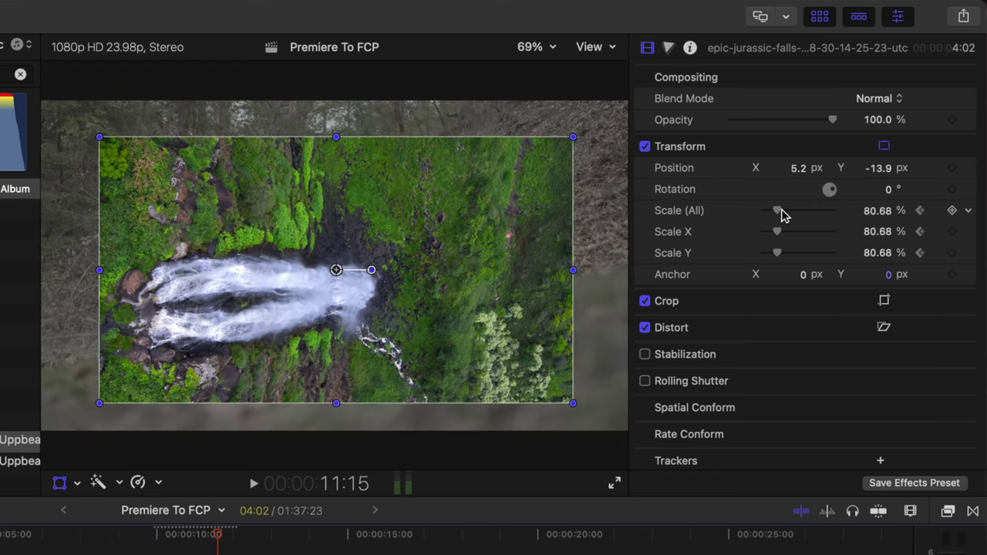
pyautogui.moveTo(780, 213); pyautogui.dragTo(787, 212)
pyautogui.moveTo(199, 531); pyautogui.dragTo(117, 538)
pyautogui.press('space')
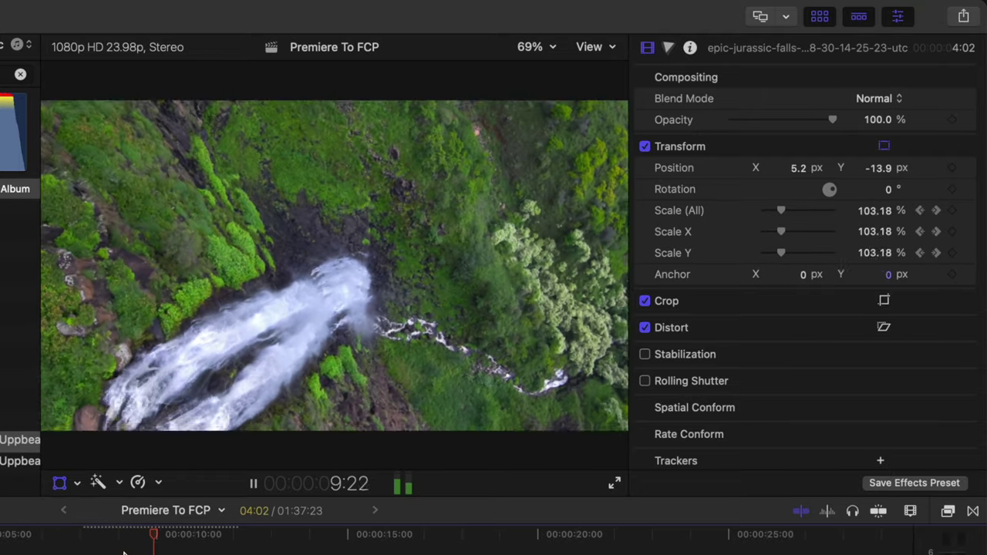
pyautogui.press('space')
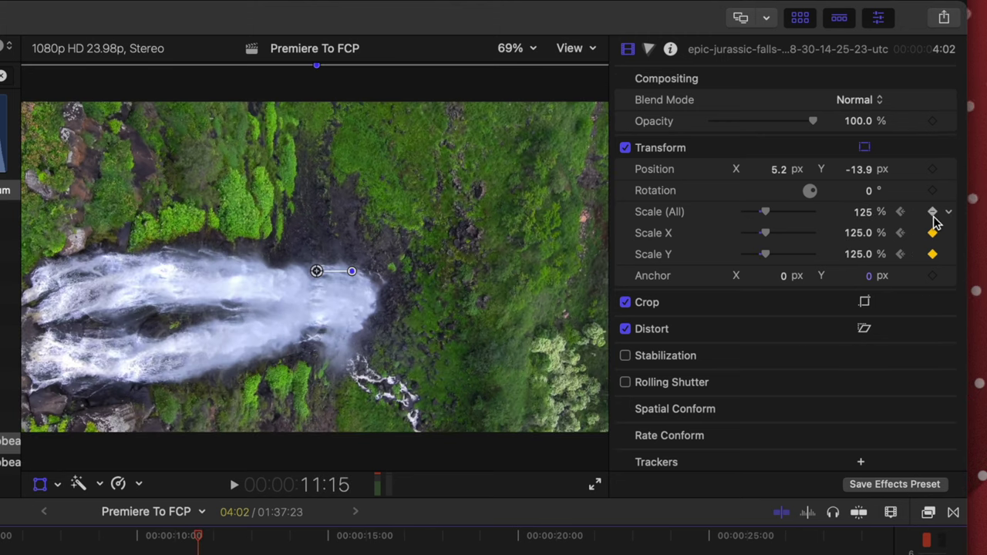
# Replace the 11:15 scale keyframe with an enlarged one at 10:17, and show the waterfall clip's video animation in the timeline.
pyautogui.click(932, 212)
pyautogui.moveTo(182, 542); pyautogui.dragTo(164, 539)
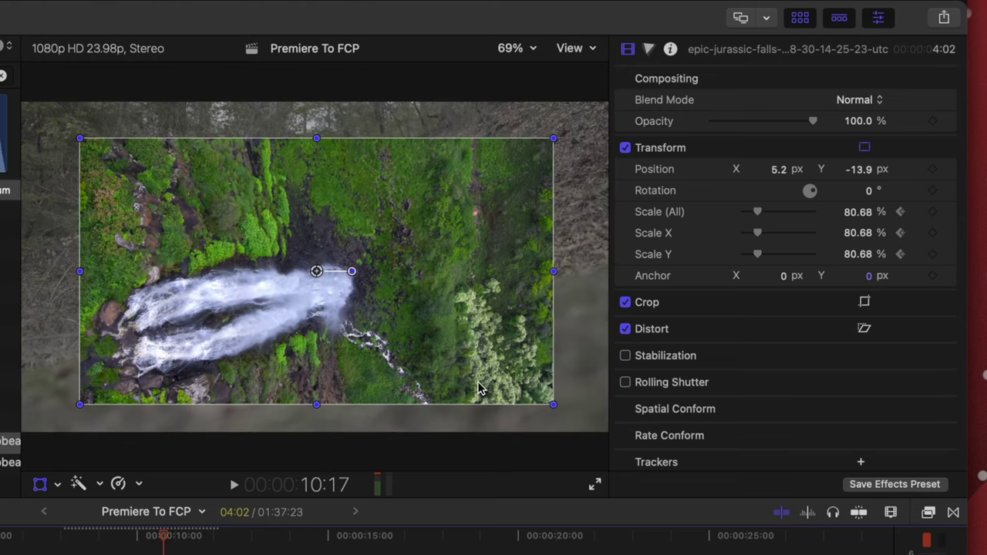
pyautogui.moveTo(761, 214); pyautogui.dragTo(787, 212)
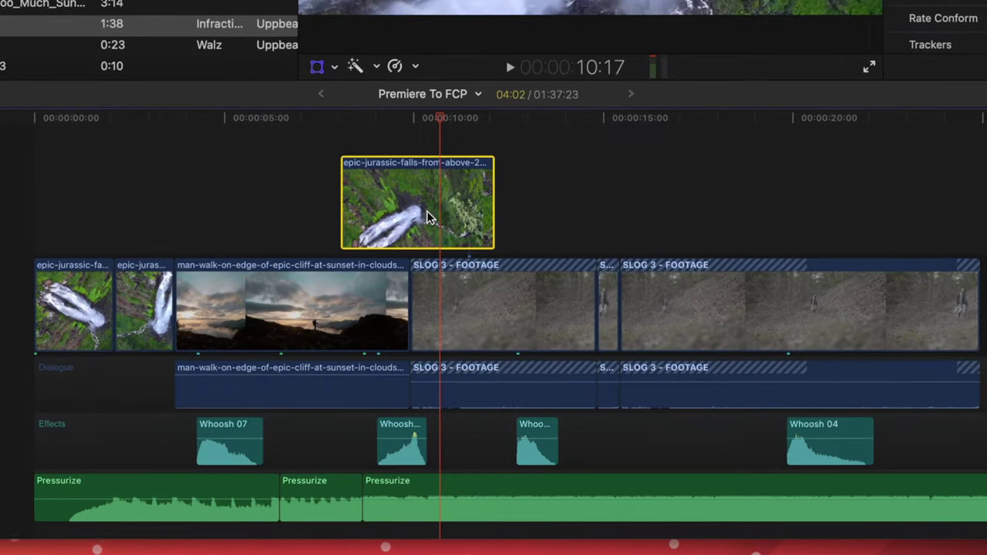
pyautogui.rightClick(447, 287)
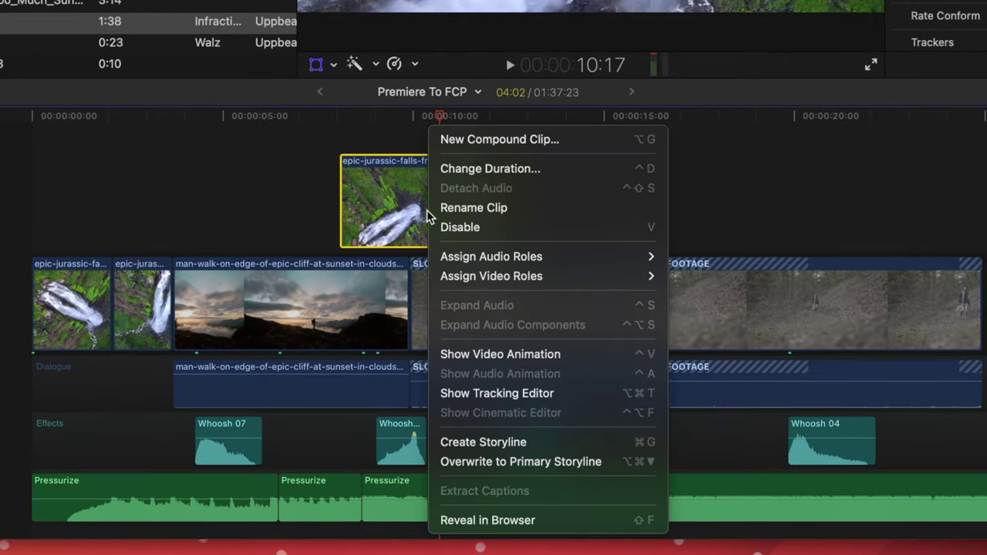
pyautogui.click(512, 353)
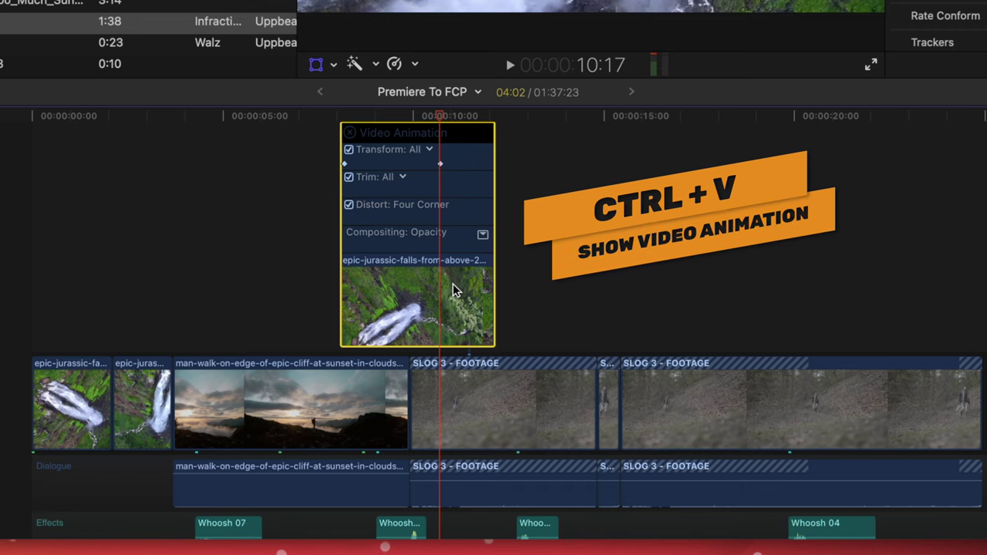
# Select the Transform keyframes in the waterfall clip's video animation, adjust the second one's timing slightly, and hide the animation.
pyautogui.click(348, 165)
pyautogui.moveTo(440, 165)
pyautogui.mouseDown()
pyautogui.moveTo(476, 165)
pyautogui.moveTo(441, 165)
pyautogui.mouseUp()
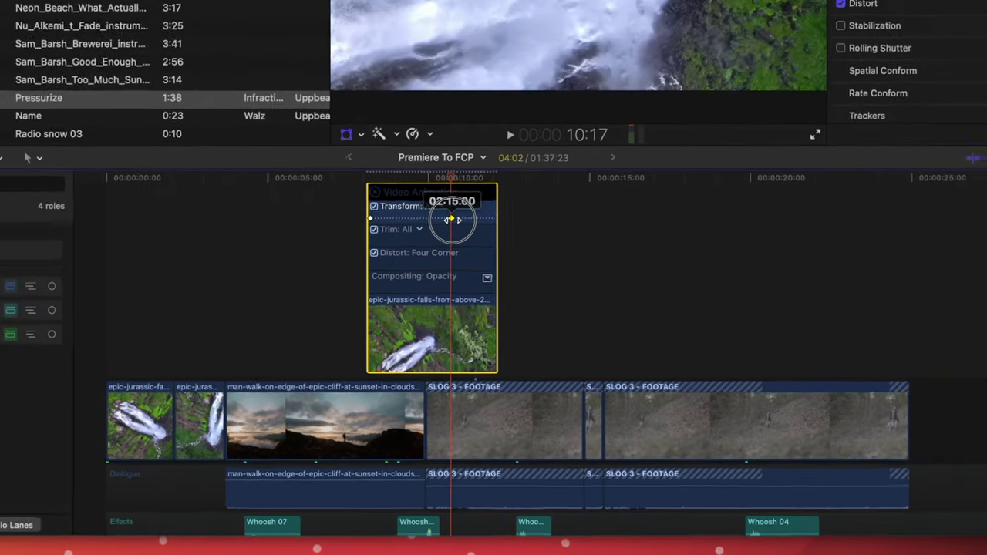
pyautogui.moveTo(451, 220); pyautogui.dragTo(452, 219)
pyautogui.hotkey('ctrl', 'v')
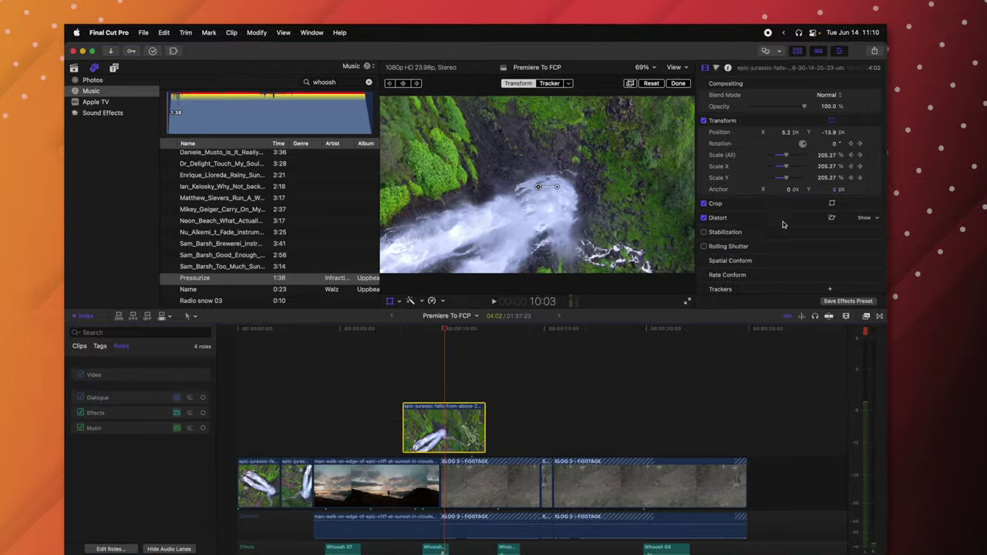
# Trim the waterfall clip with the Crop controls to about 1233.8 px left, 1169.4 px right, 642.9 px top and 728.3 px bottom.
pyautogui.click(863, 203)
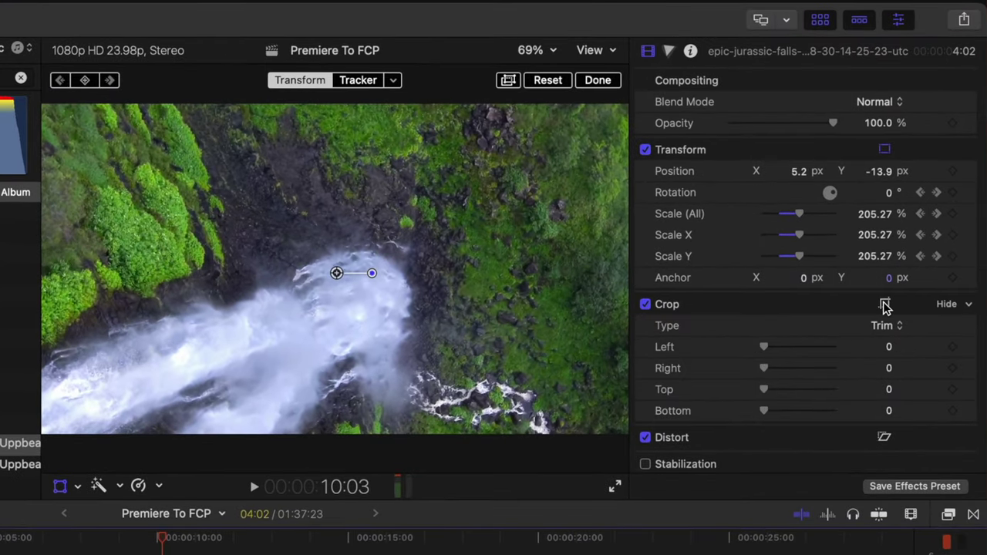
pyautogui.click(885, 305)
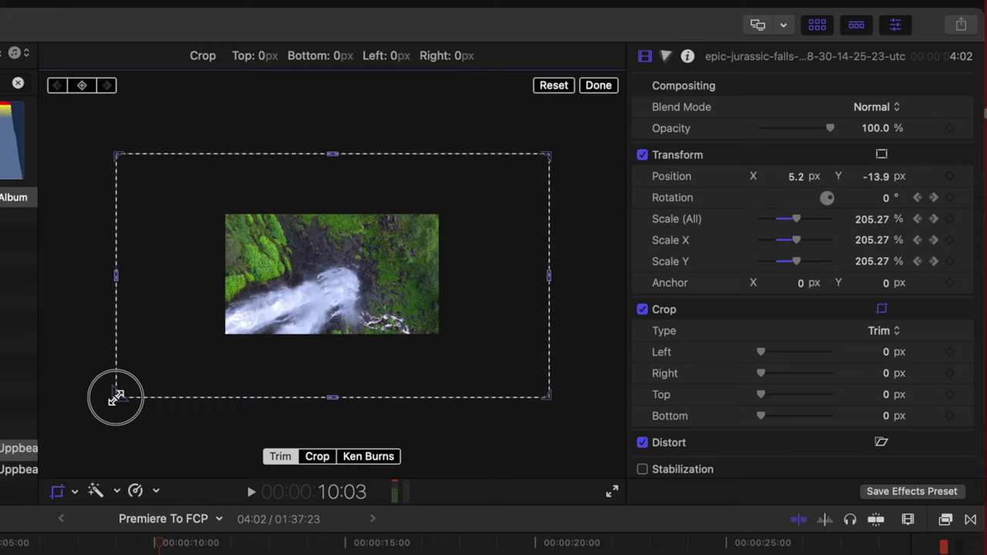
pyautogui.moveTo(114, 396); pyautogui.dragTo(256, 314)
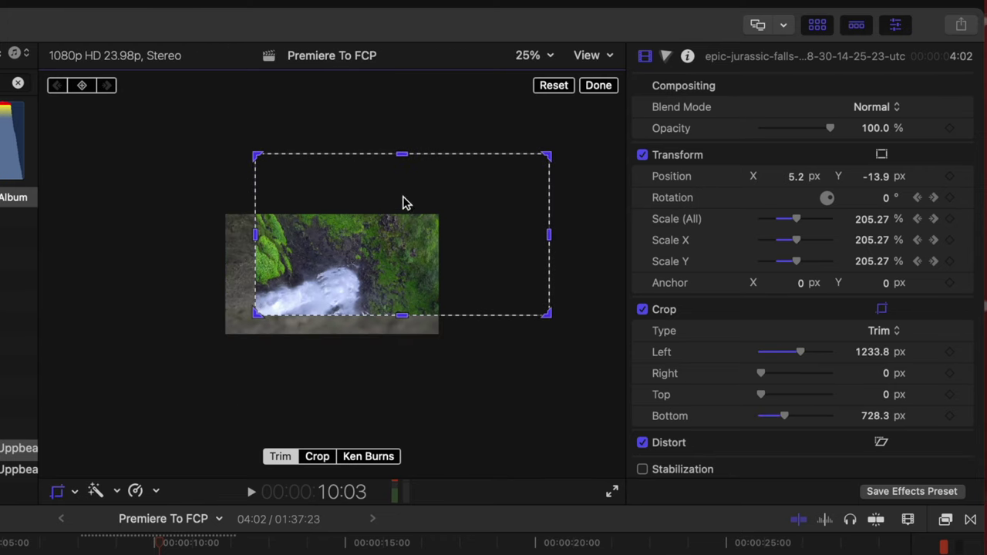
pyautogui.moveTo(545, 158); pyautogui.dragTo(417, 229)
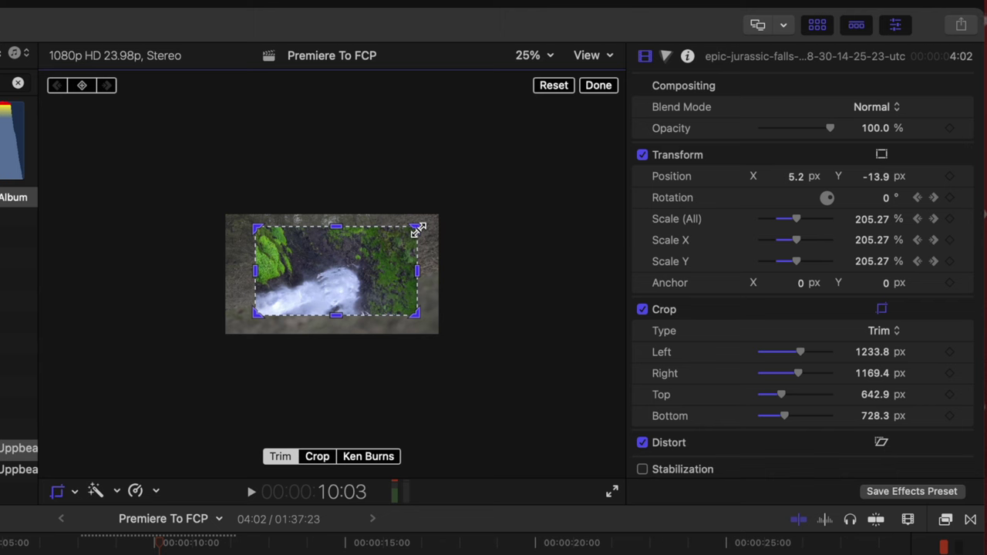
# Change the crop type to Crop and frame the waterfall at about 1044.6 px left, 1074.7 right, 798.1 top and 413.3 bottom.
pyautogui.click(317, 456)
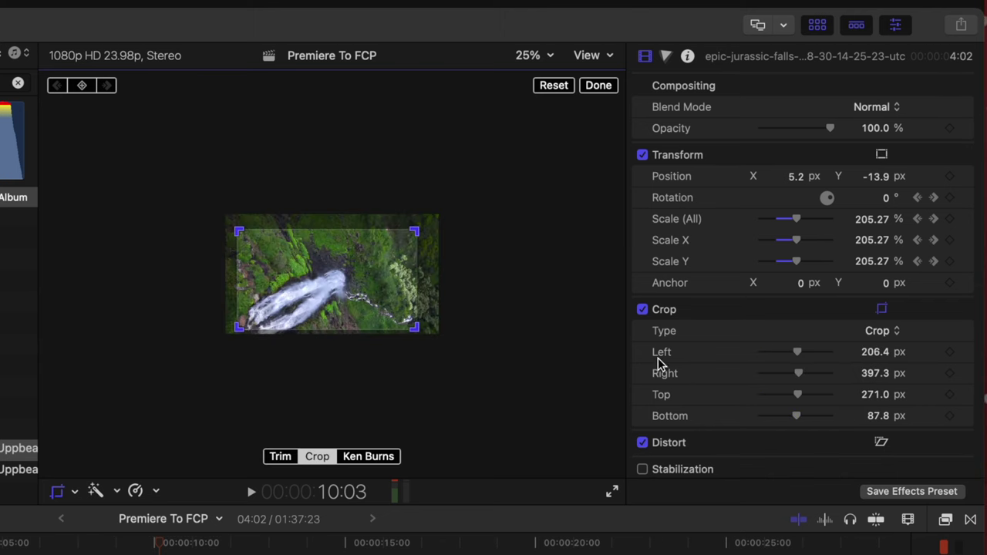
pyautogui.hotkey('shift', 'z')
pyautogui.moveTo(410, 310); pyautogui.dragTo(393, 295)
pyautogui.moveTo(574, 137); pyautogui.dragTo(341, 242)
pyautogui.moveTo(267, 297); pyautogui.dragTo(386, 287)
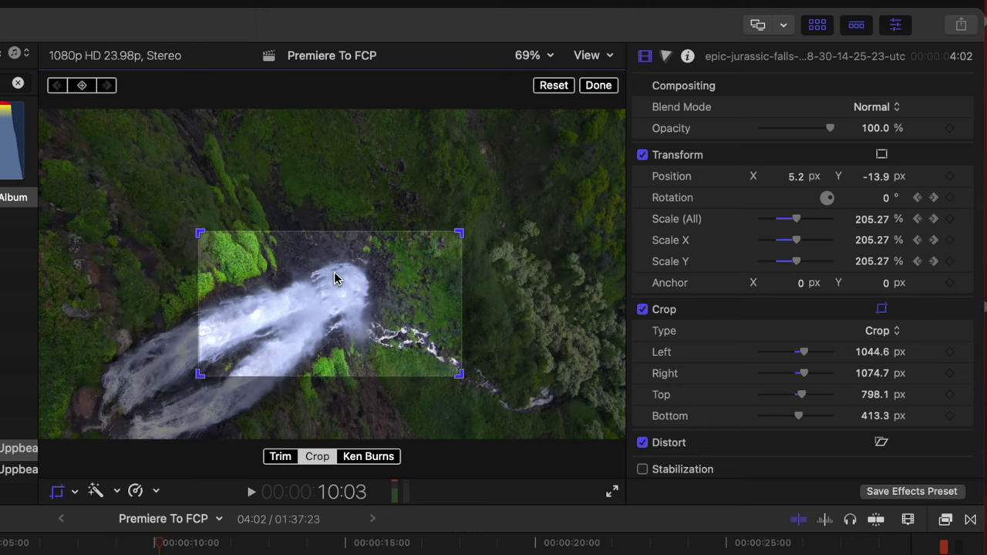
pyautogui.click(599, 87)
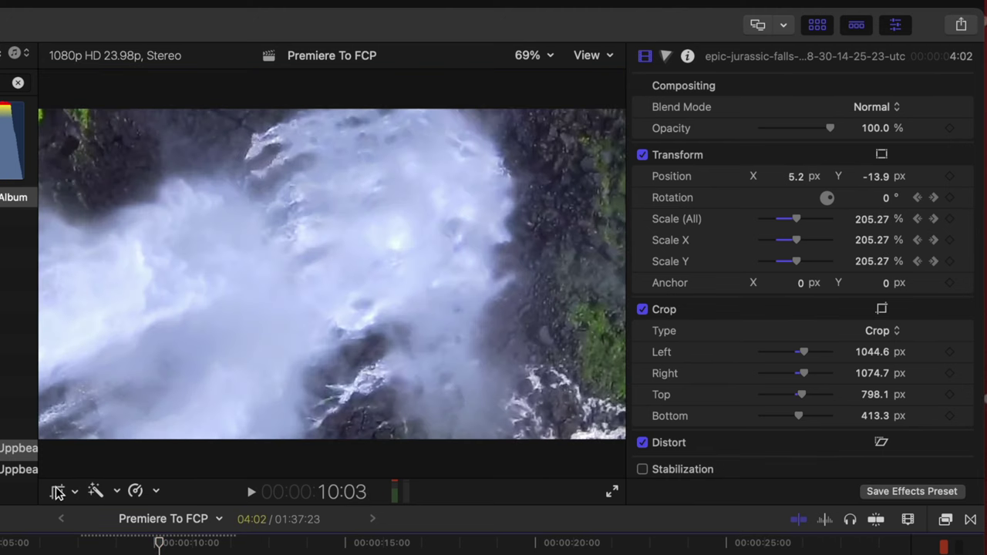
# Apply a Ken Burns crop to the waterfall clip with a smaller end frame around the top of the falls.
pyautogui.click(57, 492)
pyautogui.click(369, 457)
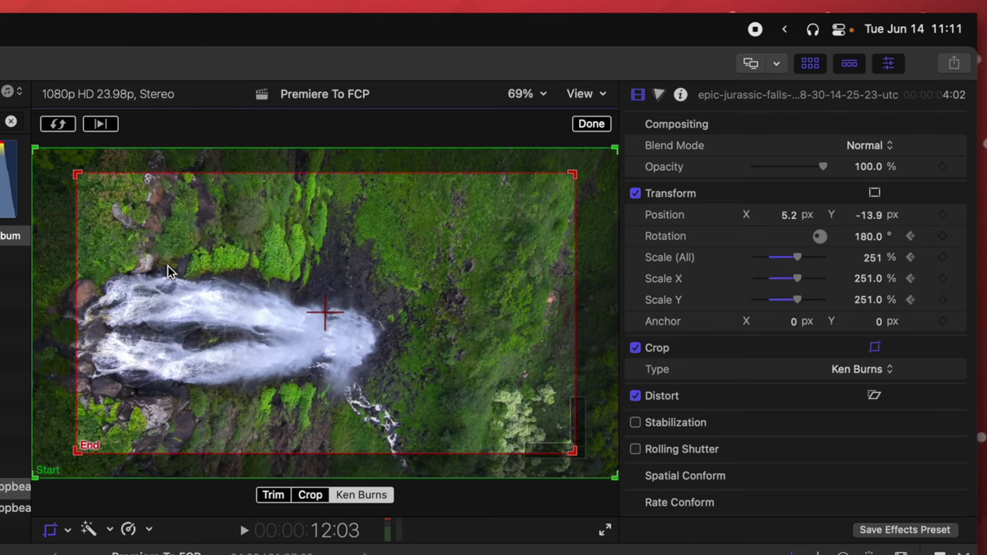
pyautogui.moveTo(77, 176); pyautogui.dragTo(255, 280)
pyautogui.moveTo(361, 365); pyautogui.dragTo(307, 350)
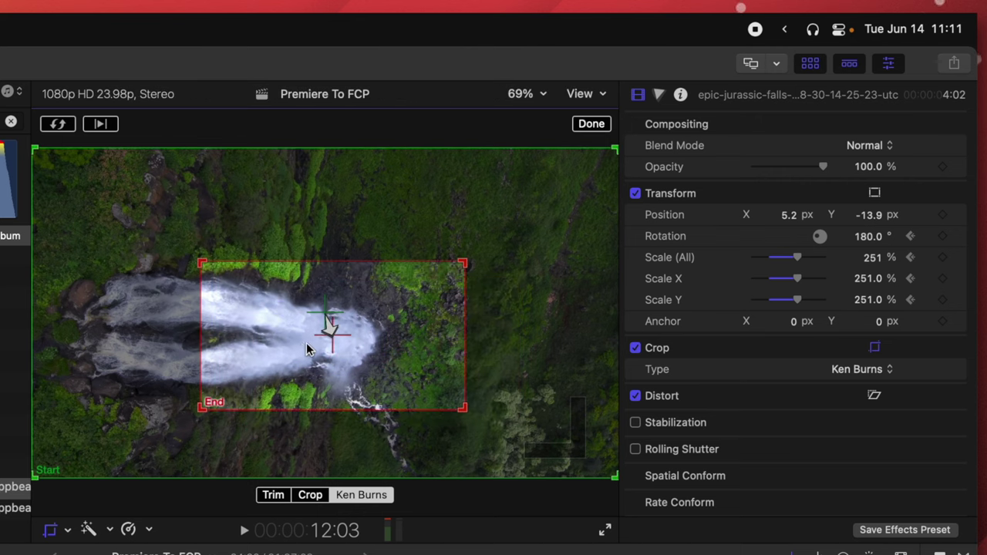
pyautogui.press('j')
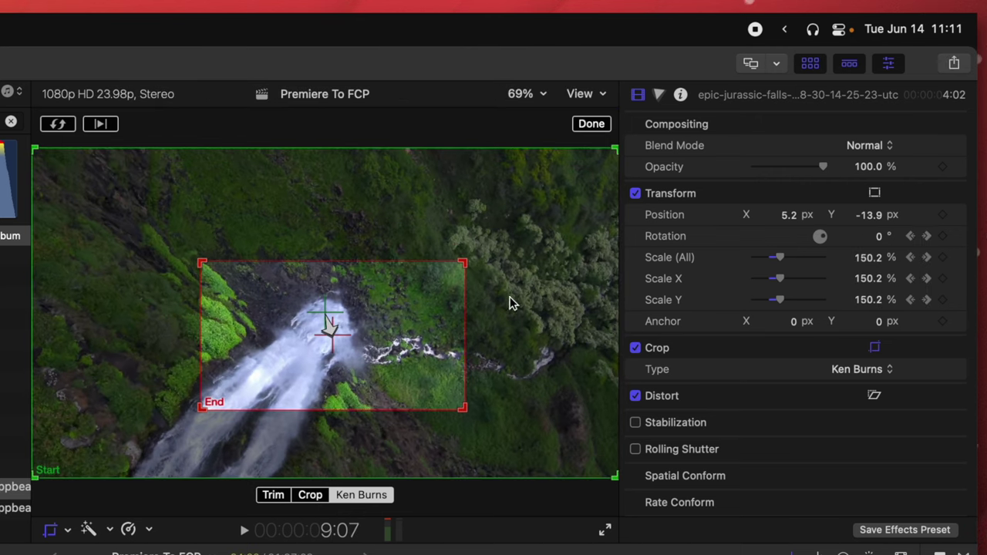
pyautogui.click(576, 130)
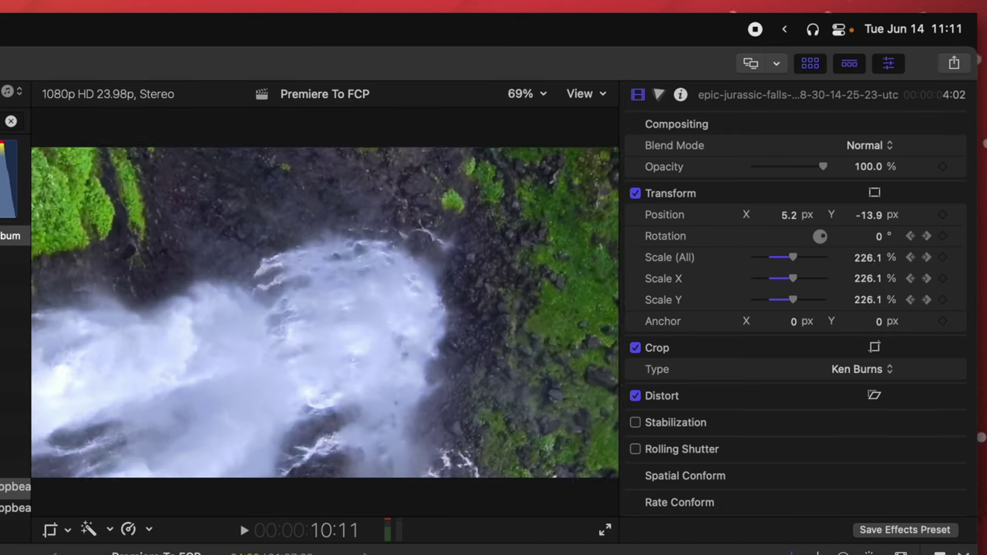
# Play the Ken Burns move with Transform disabled, then re-enable Transform and turn off Crop for the waterfall clip.
pyautogui.click(635, 193)
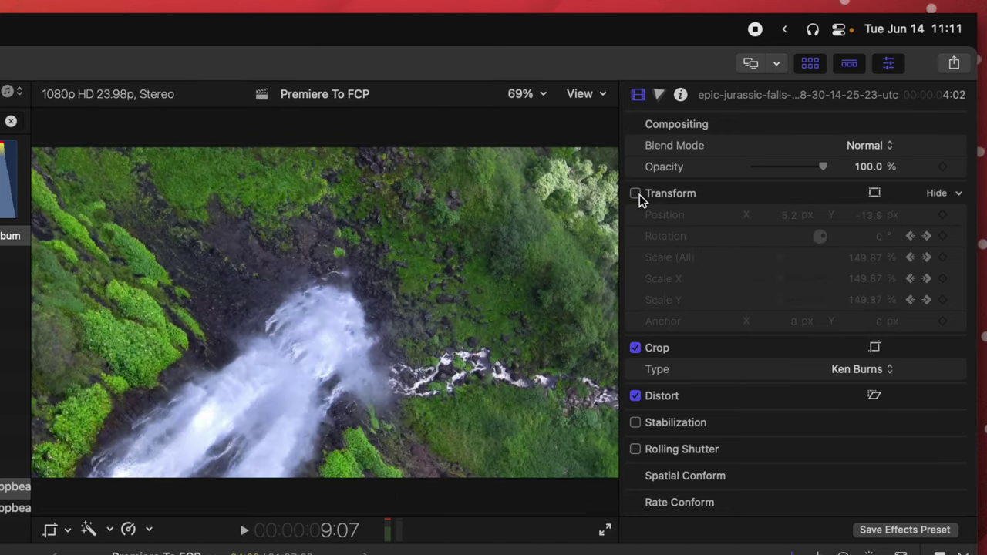
pyautogui.press('space')
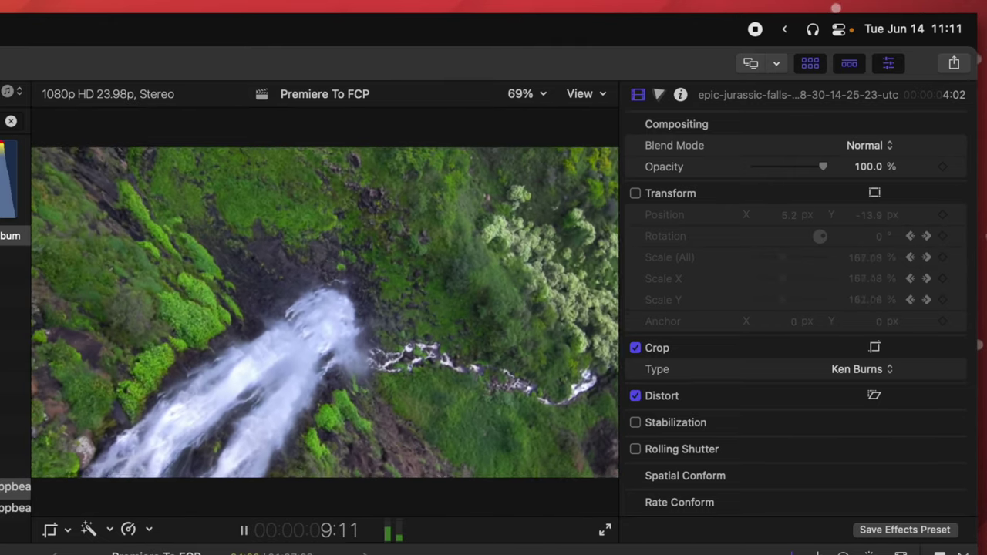
pyautogui.press('space')
pyautogui.press('super+z')
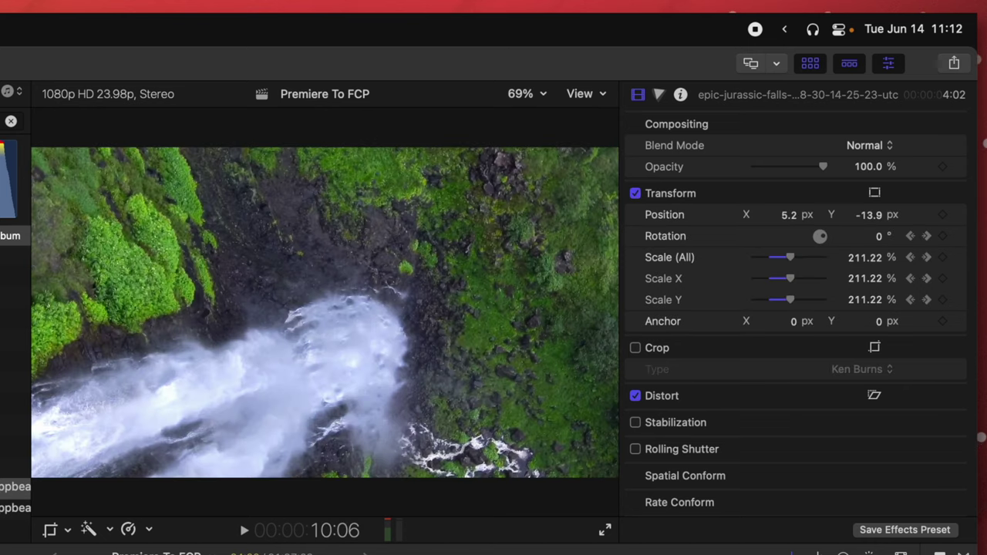
# Reset the waterfall clip's Transform parameters and collapse the Transform settings.
pyautogui.click(958, 197)
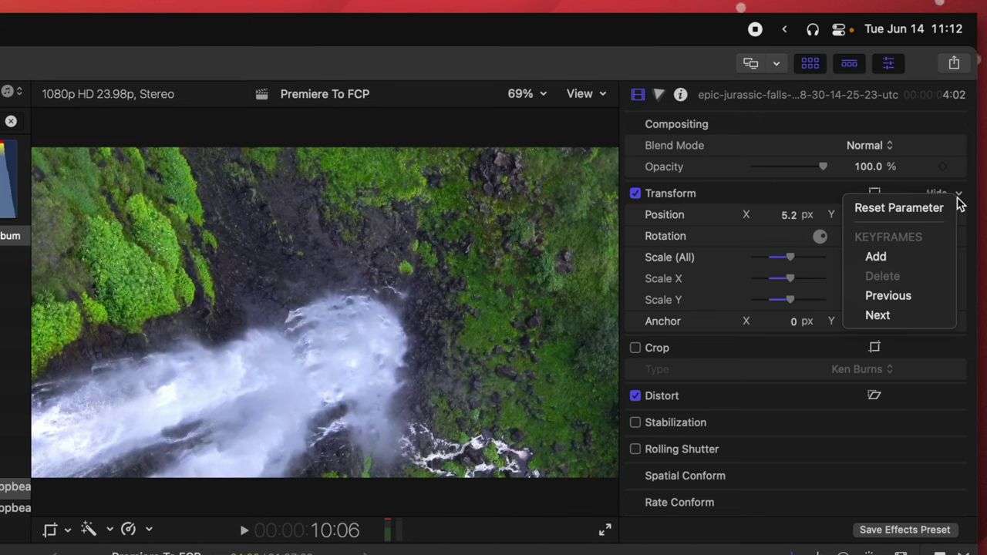
pyautogui.click(947, 208)
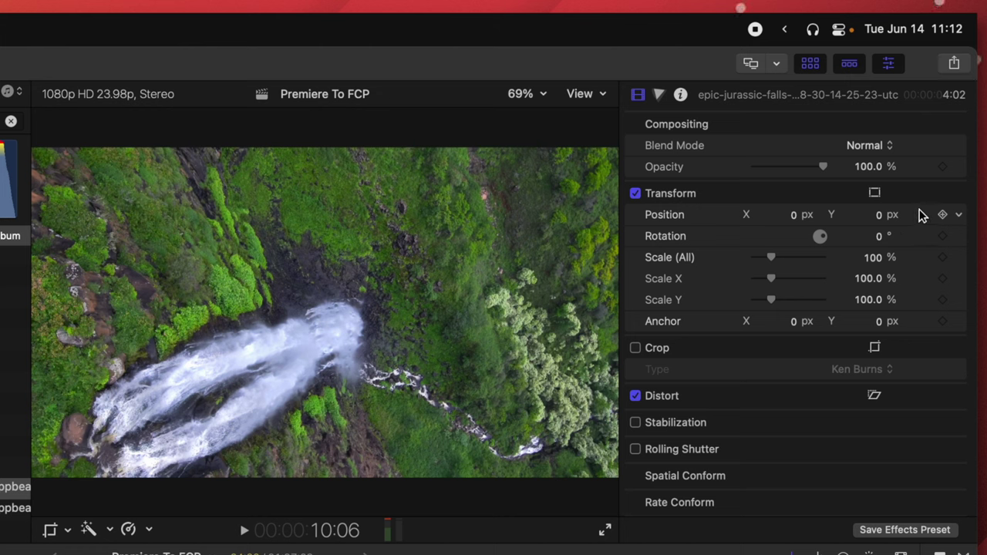
pyautogui.click(938, 195)
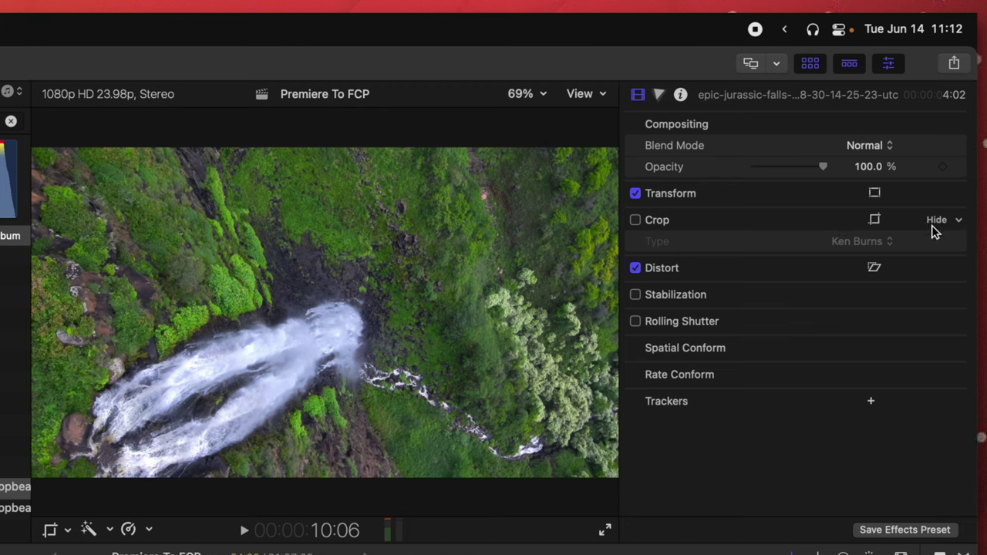
pyautogui.click(935, 220)
pyautogui.click(934, 220)
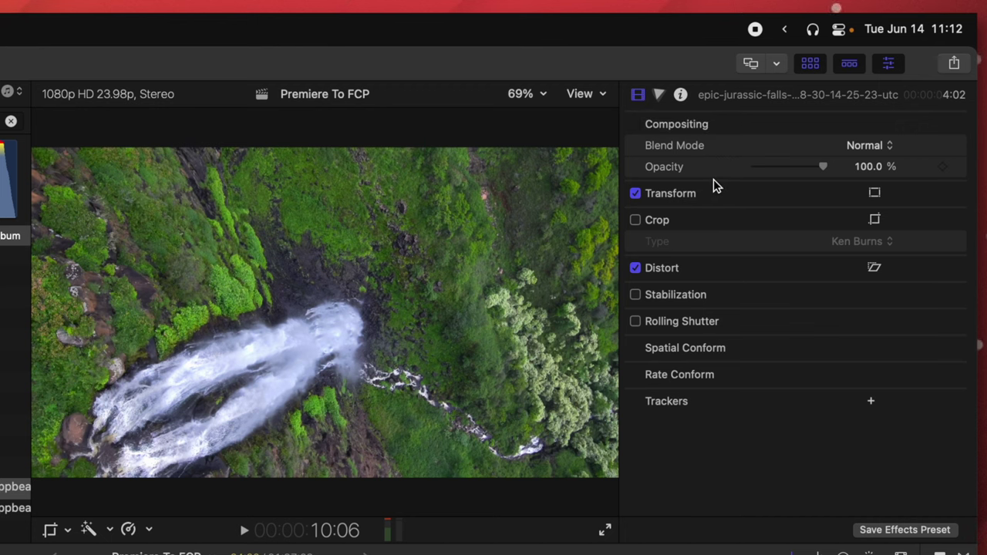
# Examine the waterfall clip's opacity control and the available blend modes, keeping Normal at 100%.
pyautogui.moveTo(816, 165); pyautogui.dragTo(871, 176)
pyautogui.click(883, 144)
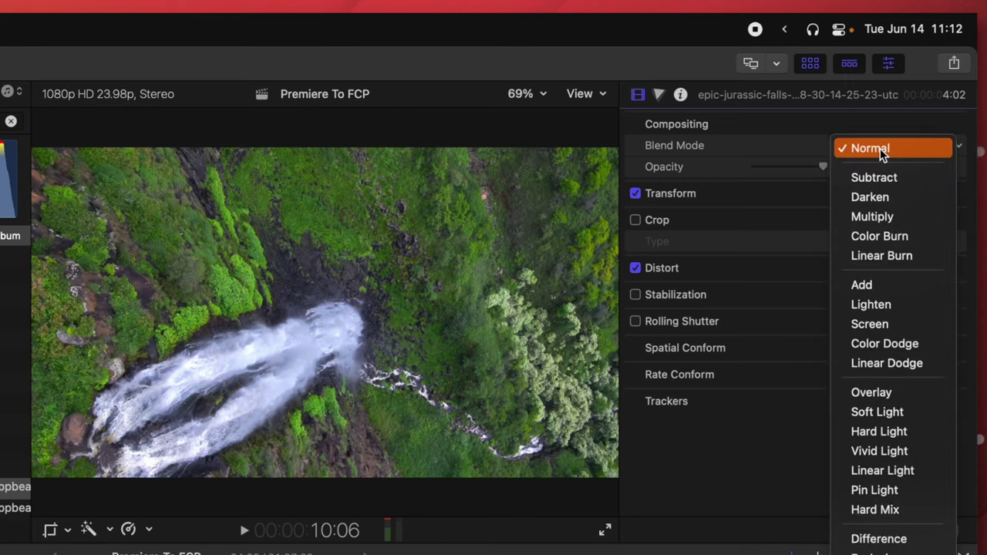
pyautogui.click(871, 276)
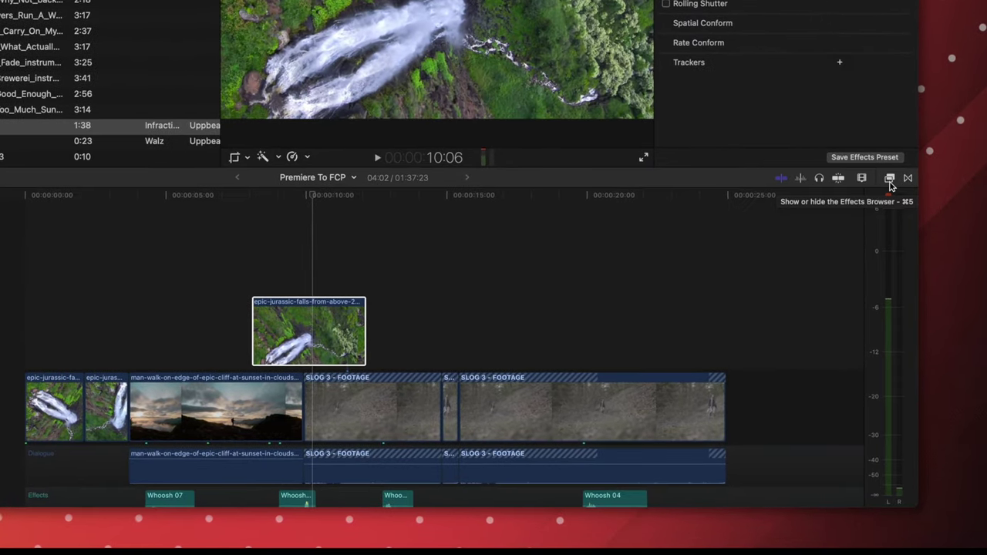
# Show the Effects Browser and examine its video and audio effect categories.
pyautogui.click(890, 180)
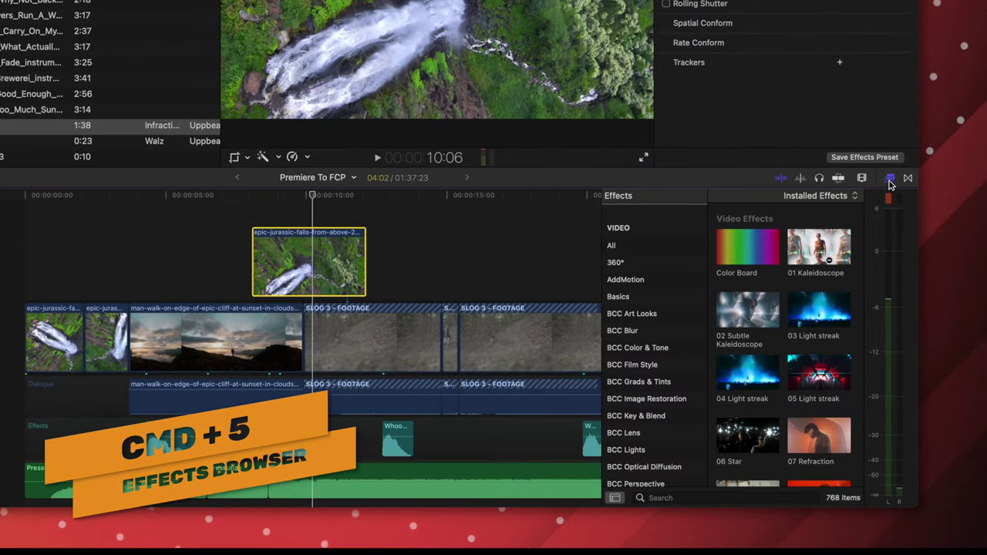
pyautogui.scroll(-5, 654, 255)
pyautogui.scroll(-3, 653, 256)
pyautogui.scroll(-15, 670, 291)
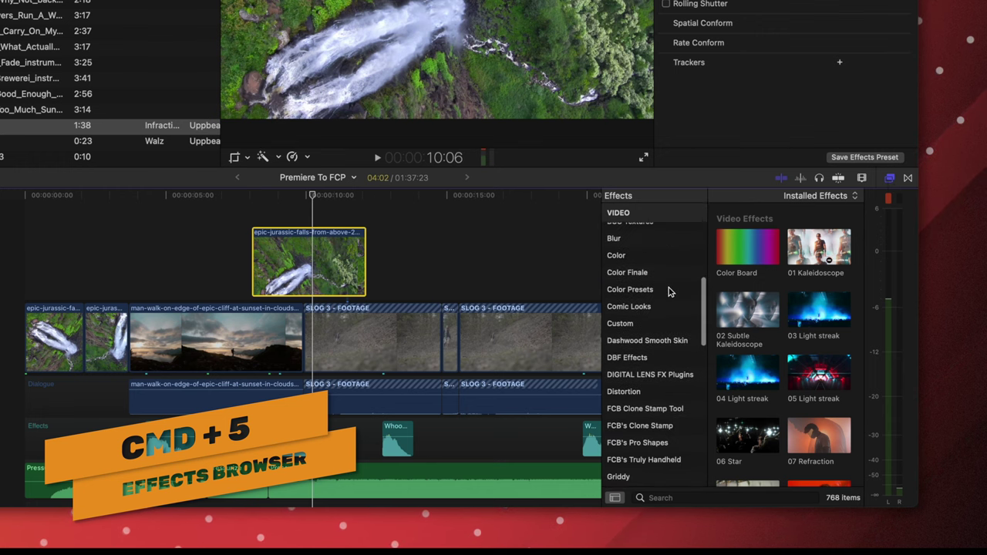
pyautogui.scroll(20, 669, 291)
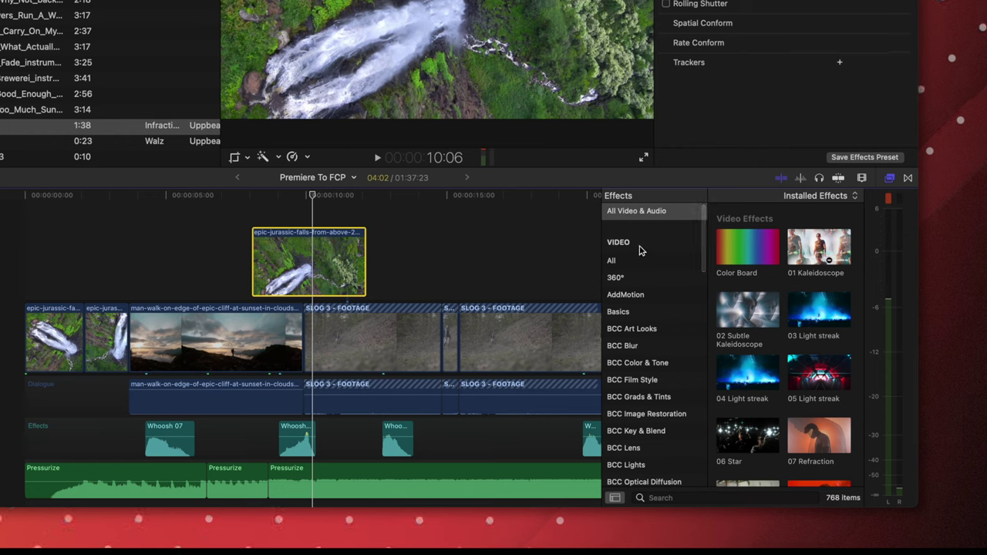
pyautogui.scroll(-20, 643, 293)
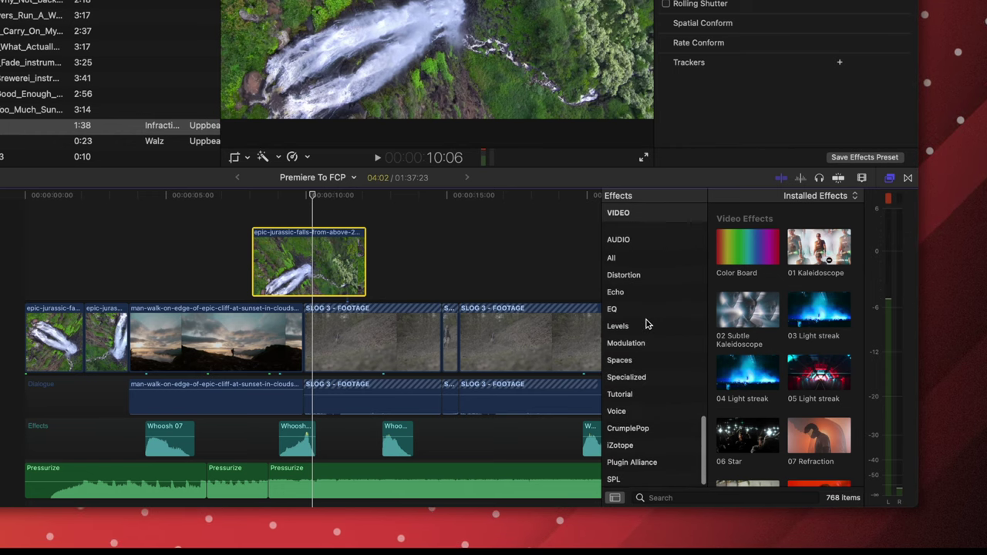
pyautogui.scroll(10, 646, 324)
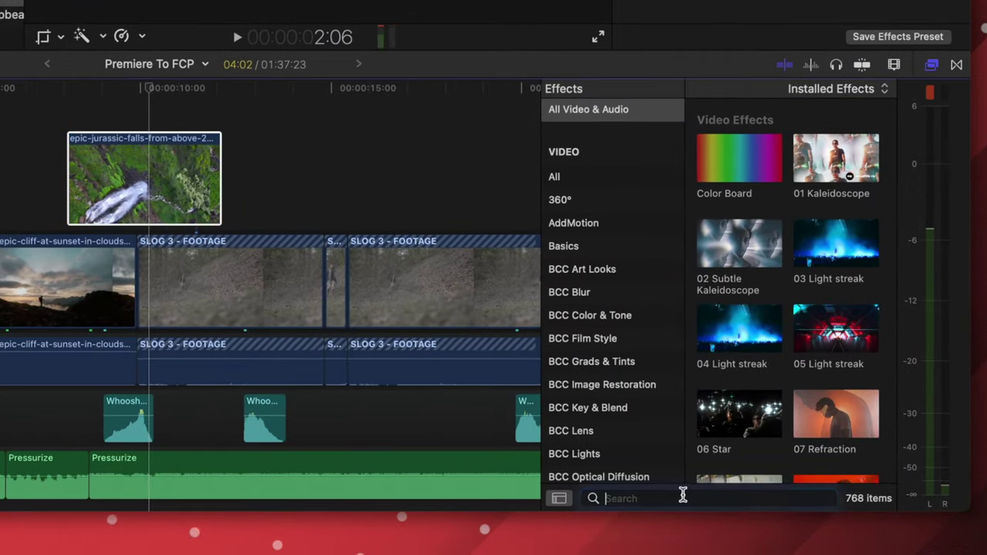
# Search the effects for "color wheels" and apply Color Wheels to the connected waterfall clip.
pyautogui.click(733, 517)
pyautogui.write('color wheels')
pyautogui.moveTo(739, 138); pyautogui.dragTo(158, 189)
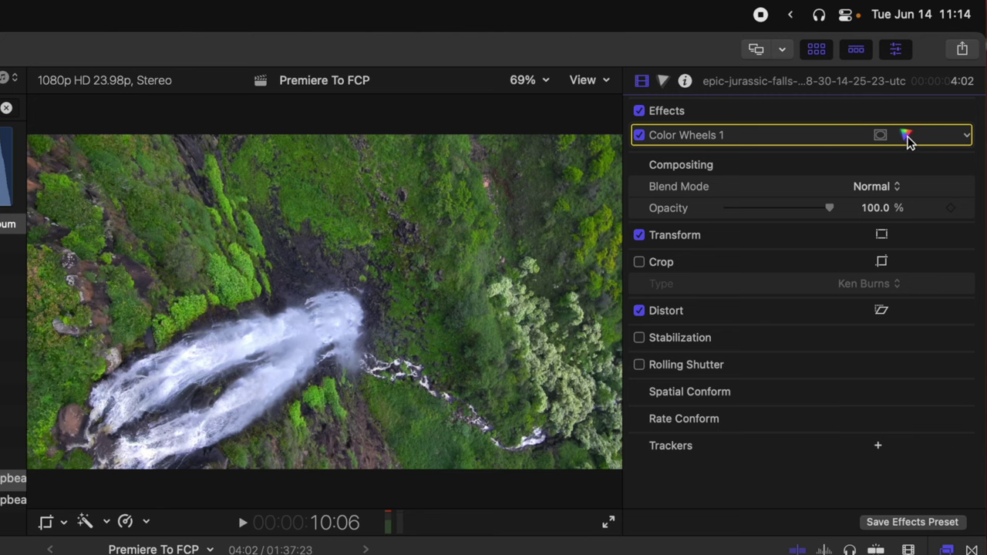
# Show the Color Wheels controls in the Color Inspector and add a Color Board correction to the waterfall clip.
pyautogui.click(906, 137)
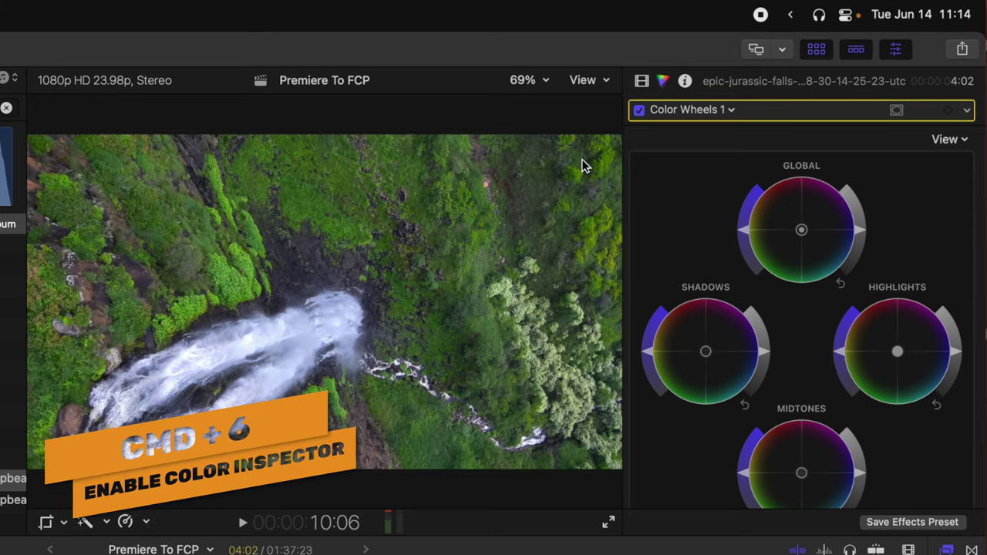
pyautogui.click(641, 81)
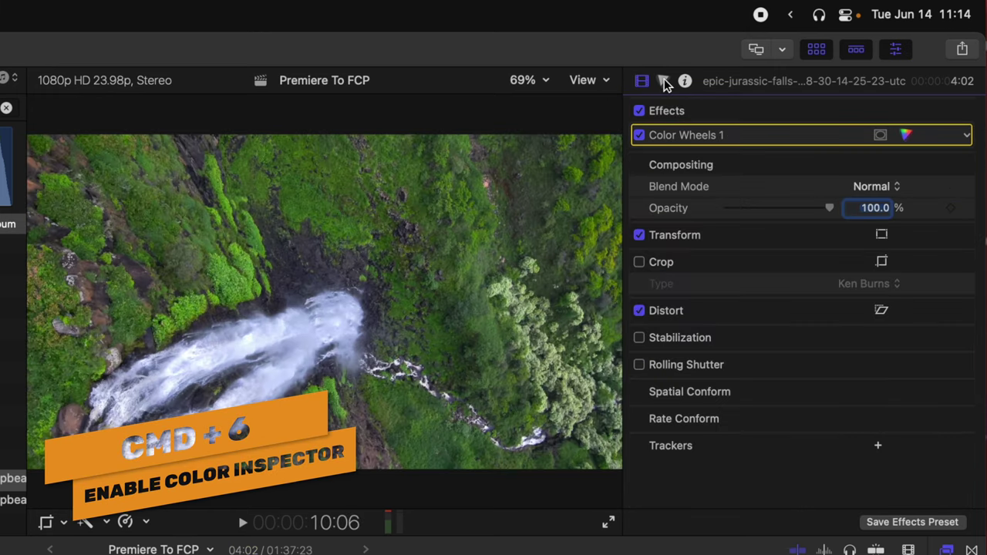
pyautogui.click(663, 80)
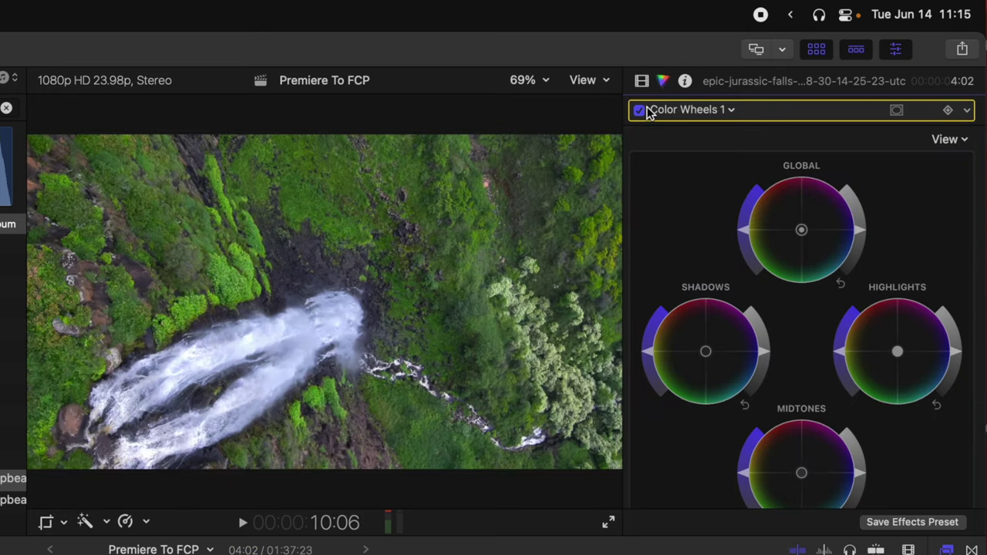
pyautogui.click(699, 108)
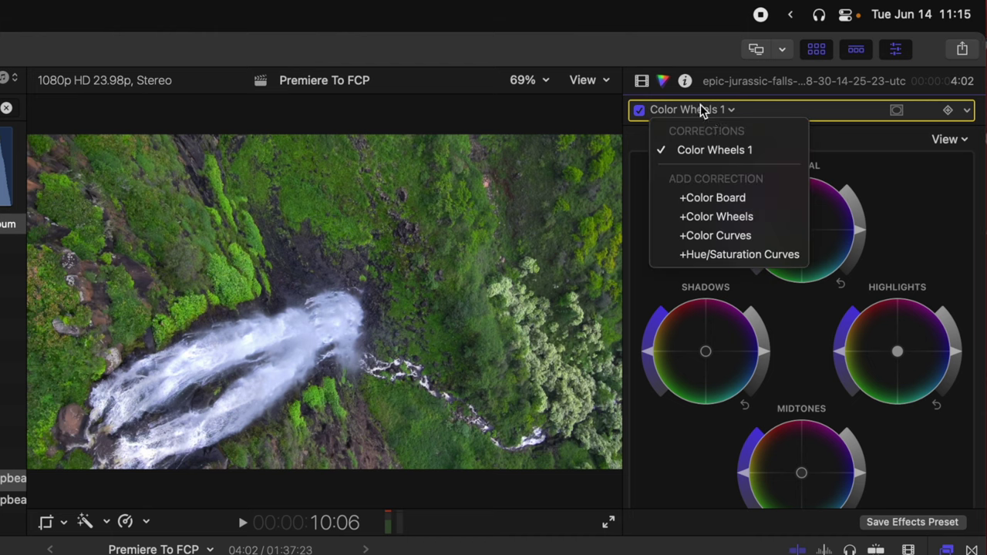
pyautogui.click(700, 191)
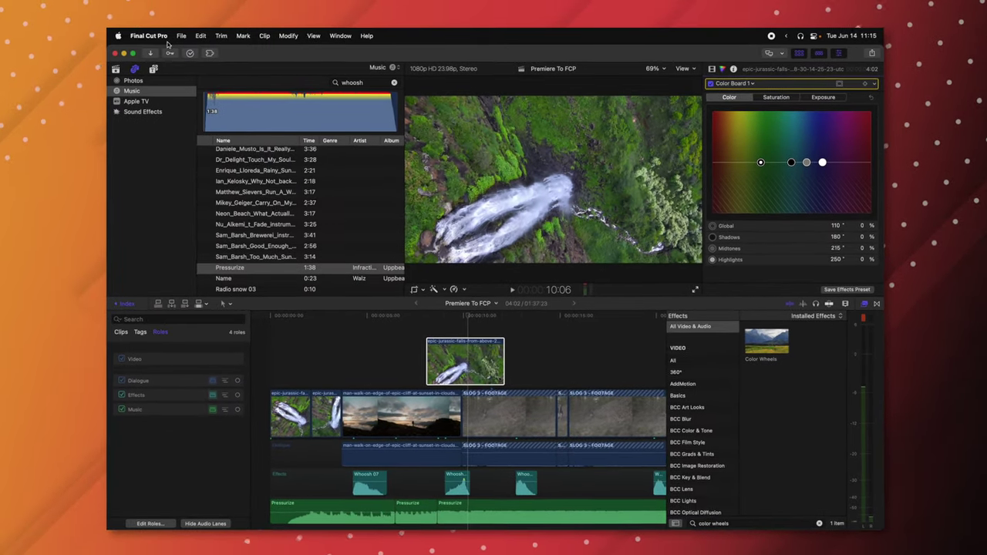
# Set the default color correction to Color Wheels in the general preferences.
pyautogui.click(154, 36)
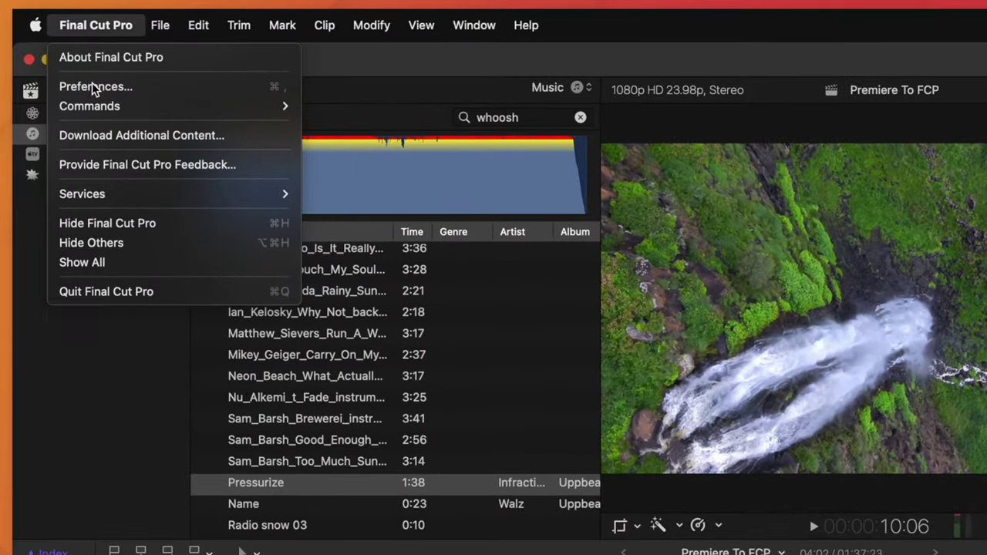
pyautogui.click(146, 64)
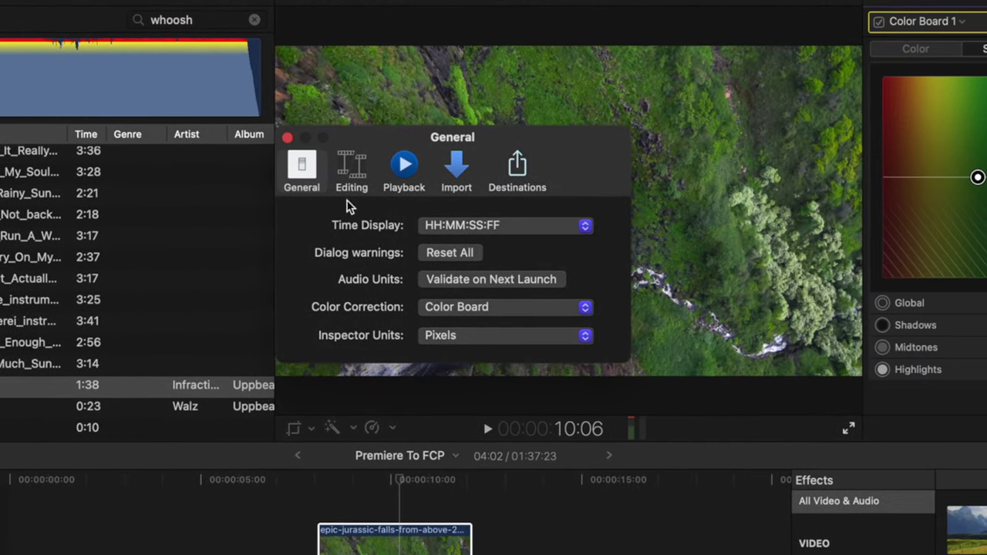
pyautogui.click(444, 308)
pyautogui.click(440, 327)
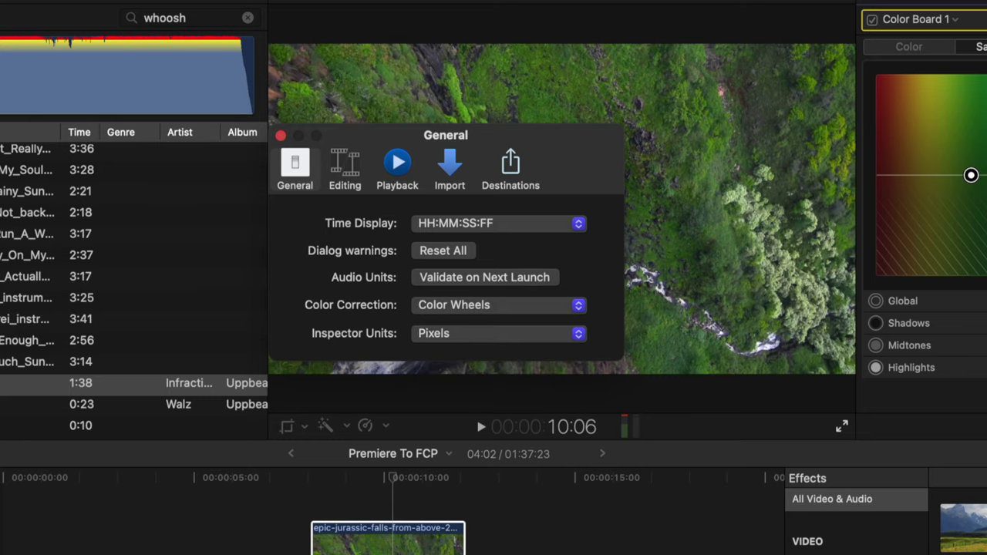
pyautogui.click(280, 134)
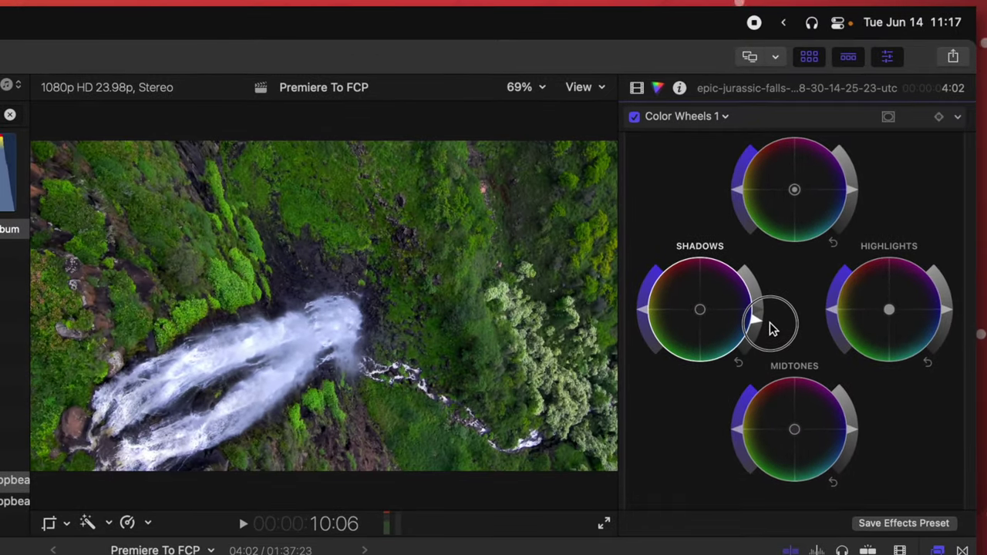
# Try lowering the shadows' brightness and raising the midtones' and highlights' brightness on the waterfall clip's color wheels.
pyautogui.moveTo(776, 190); pyautogui.dragTo(776, 193)
pyautogui.moveTo(773, 334); pyautogui.dragTo(748, 341)
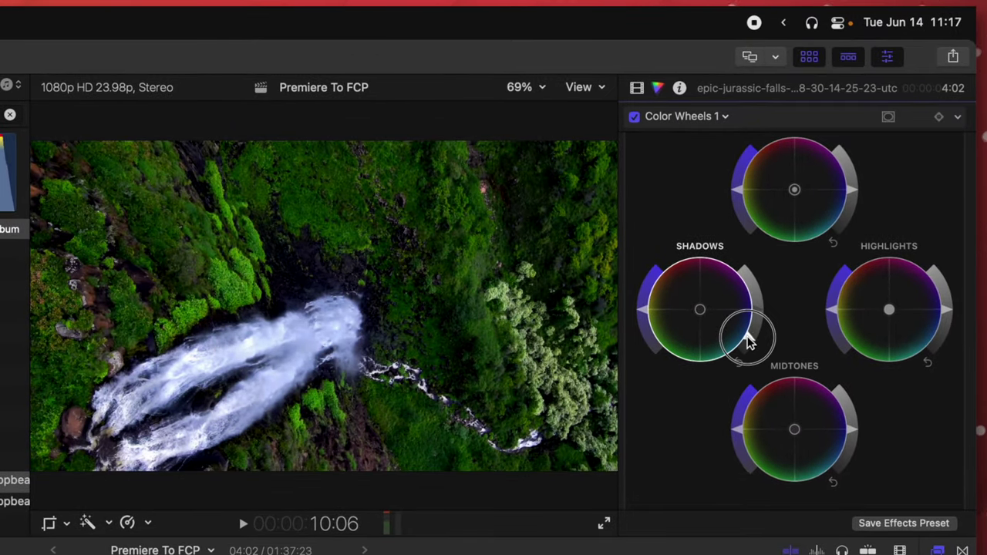
pyautogui.moveTo(856, 437); pyautogui.dragTo(817, 359)
pyautogui.click(926, 251)
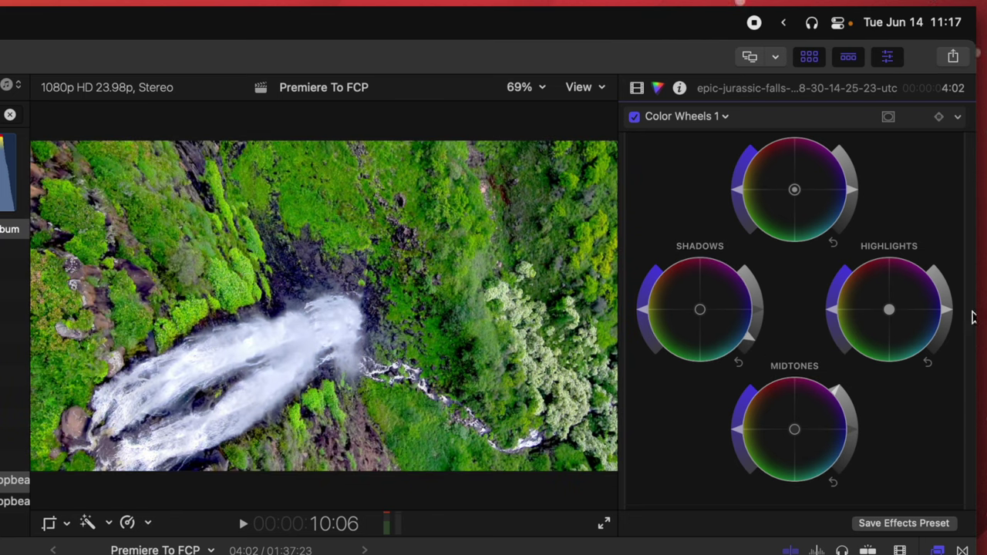
pyautogui.moveTo(948, 312); pyautogui.dragTo(908, 236)
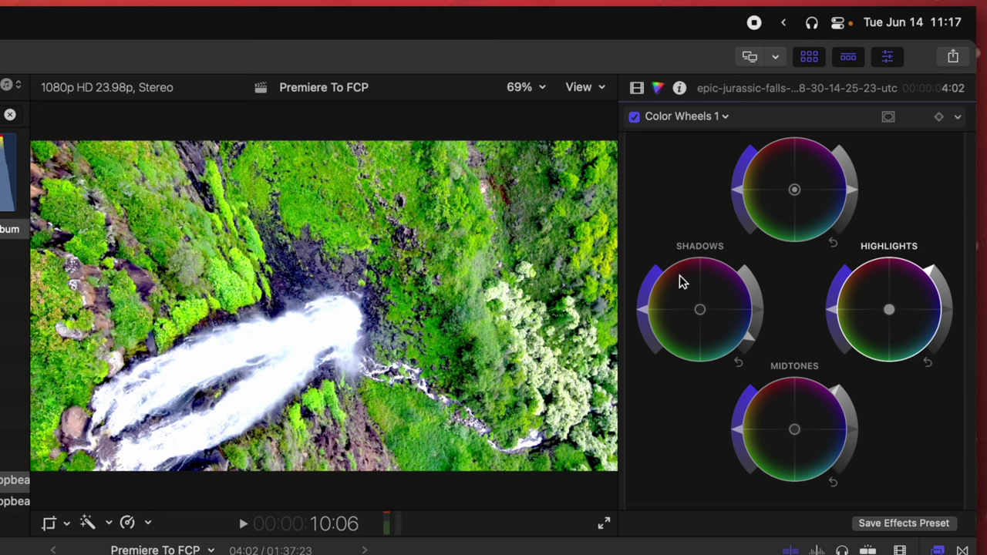
# Try varying the shadows' saturation, tinting the shadows toward blue and the midtones toward red on the color wheels.
pyautogui.click(637, 286)
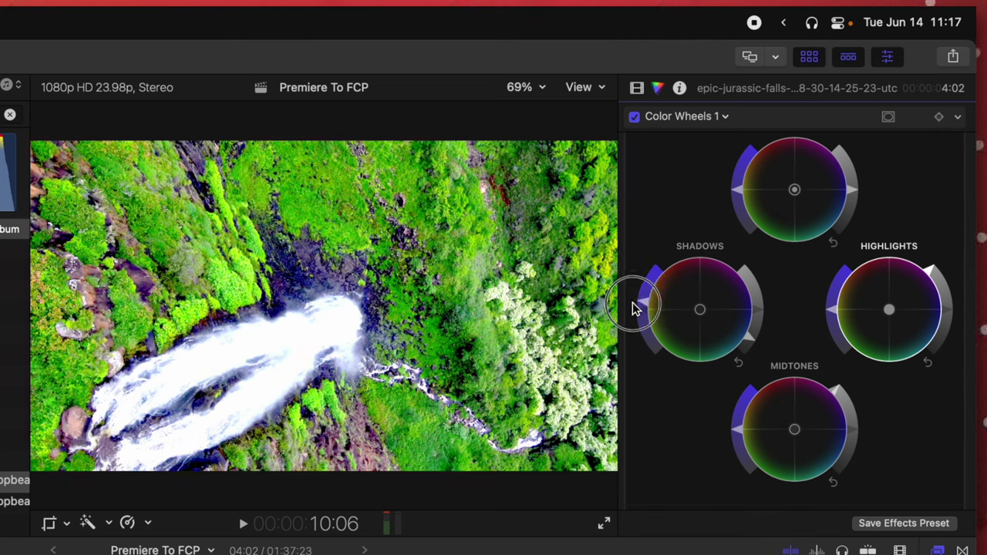
pyautogui.moveTo(632, 307); pyautogui.dragTo(682, 459)
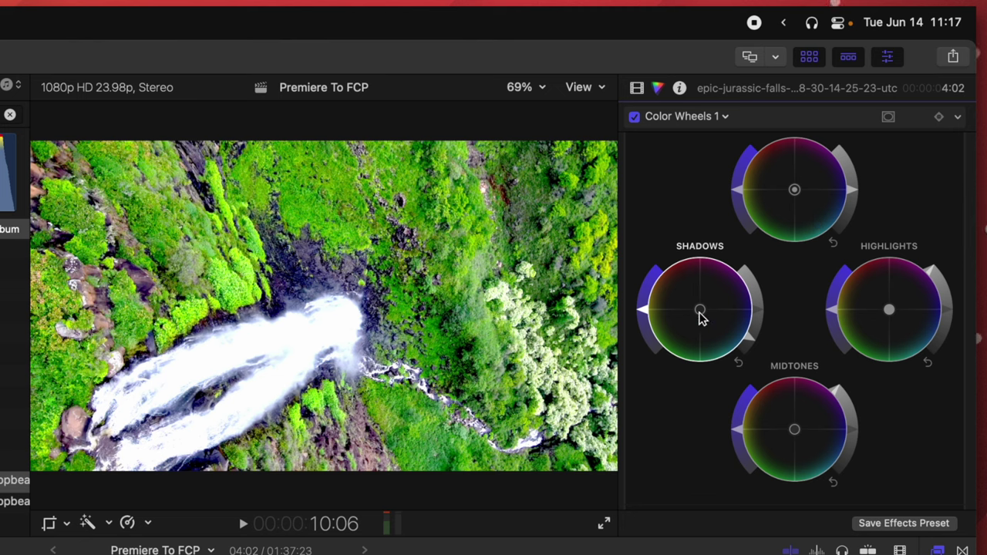
pyautogui.moveTo(698, 312); pyautogui.dragTo(881, 437)
pyautogui.moveTo(758, 403); pyautogui.dragTo(746, 273)
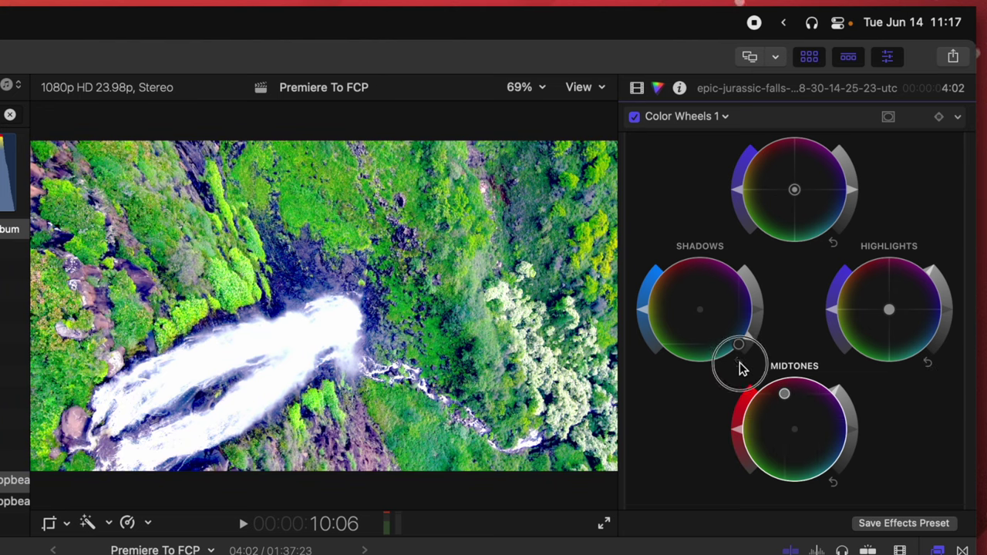
# Reset the shadows, midtones and highlights color wheels of the waterfall clip.
pyautogui.click(739, 363)
pyautogui.click(834, 483)
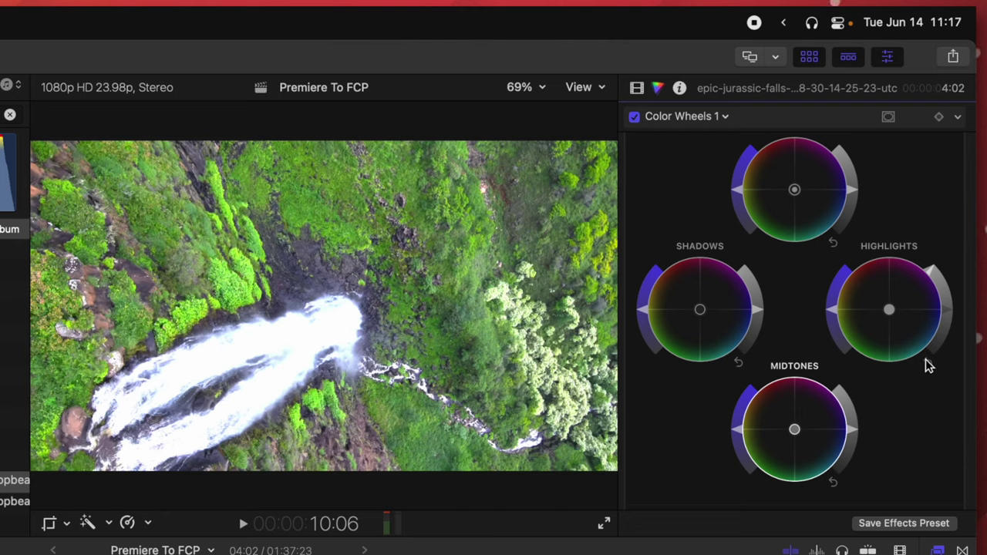
pyautogui.click(928, 363)
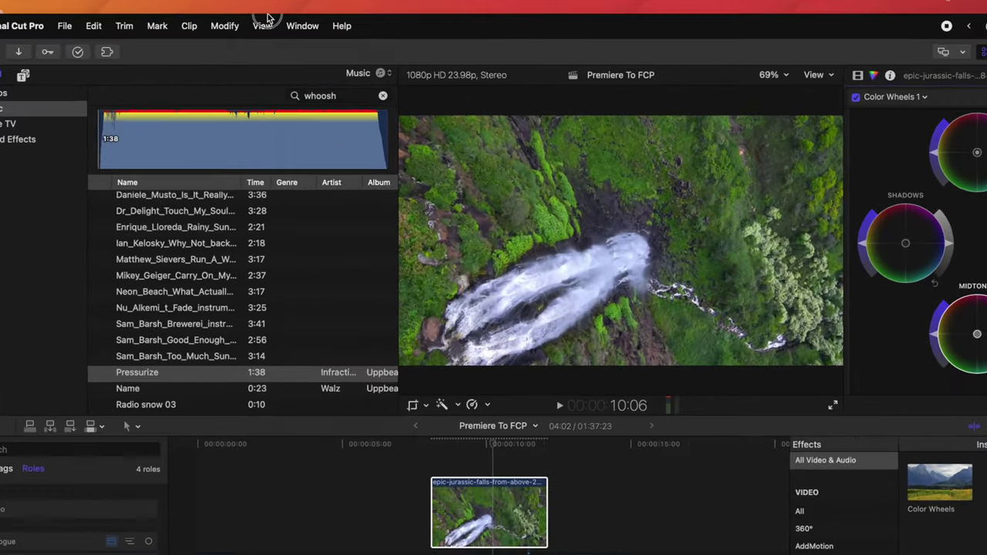
# Show the video scopes in the viewer and hide the browser to give them more room.
pyautogui.click(299, 33)
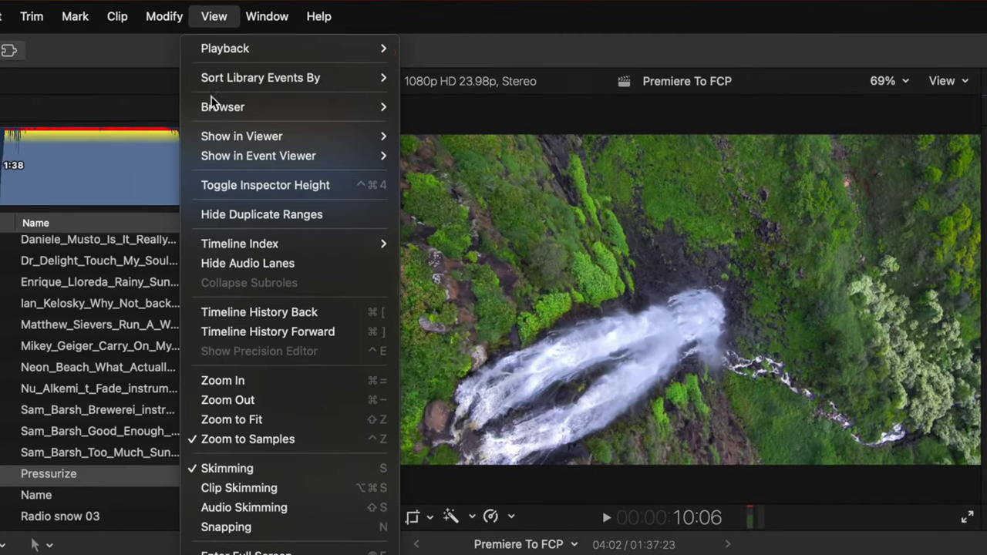
pyautogui.moveTo(297, 139)
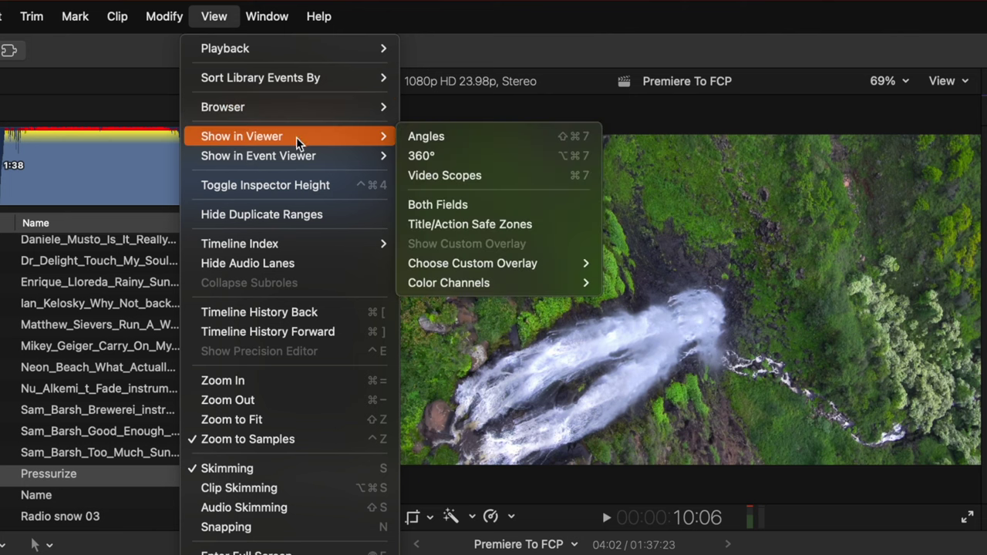
pyautogui.click(452, 179)
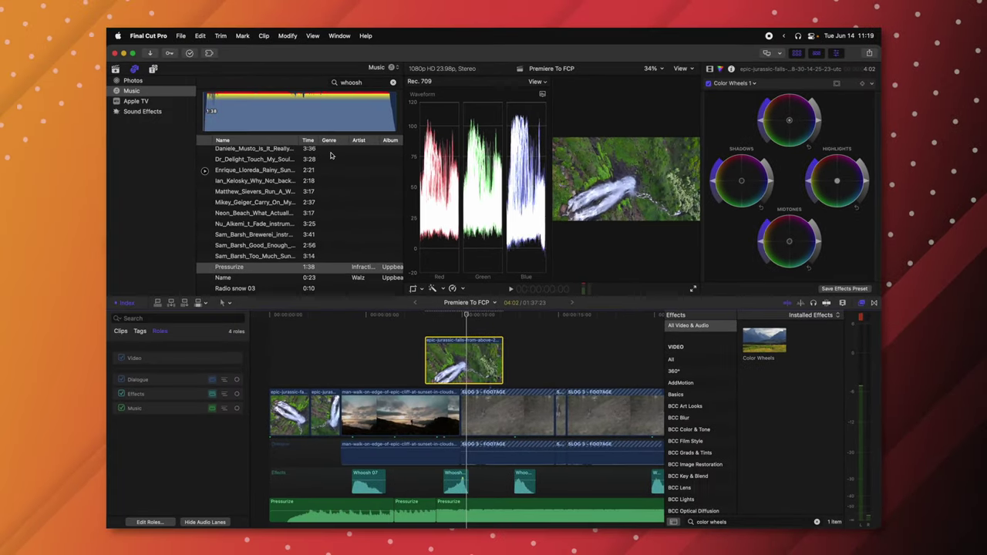
pyautogui.click(118, 130)
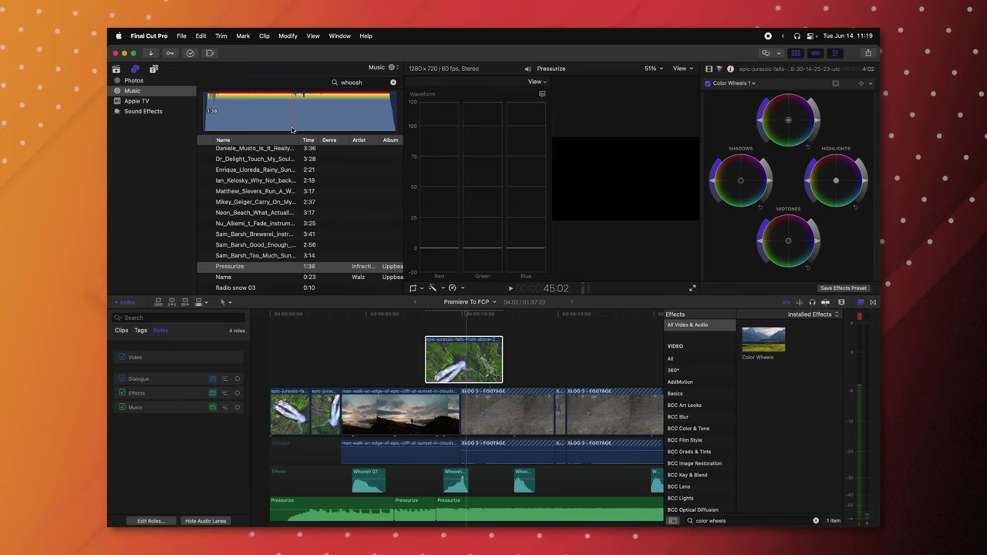
pyautogui.press('ctrl+super+1')
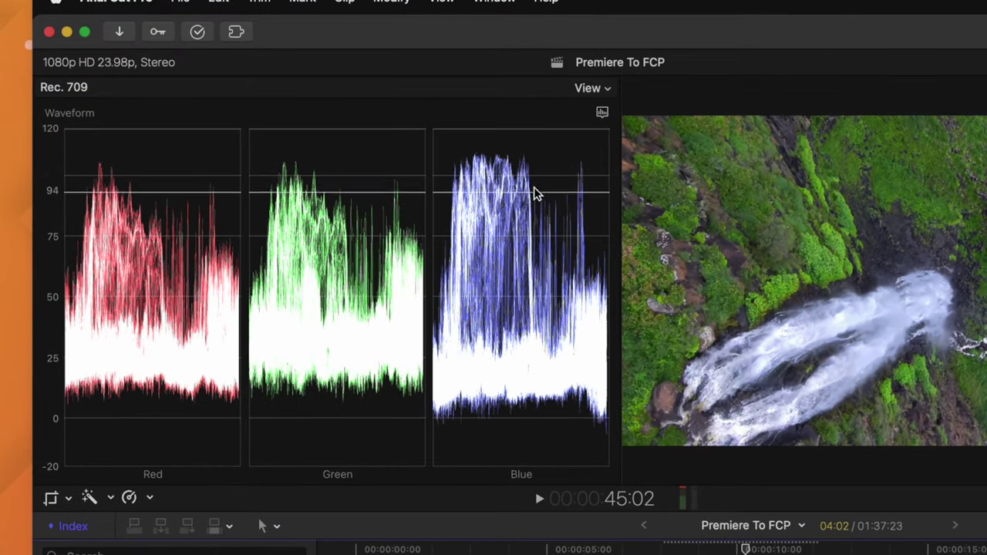
# Preview the Histogram scope, switch to the Vectorscope and show its skin tone indicator.
pyautogui.click(602, 113)
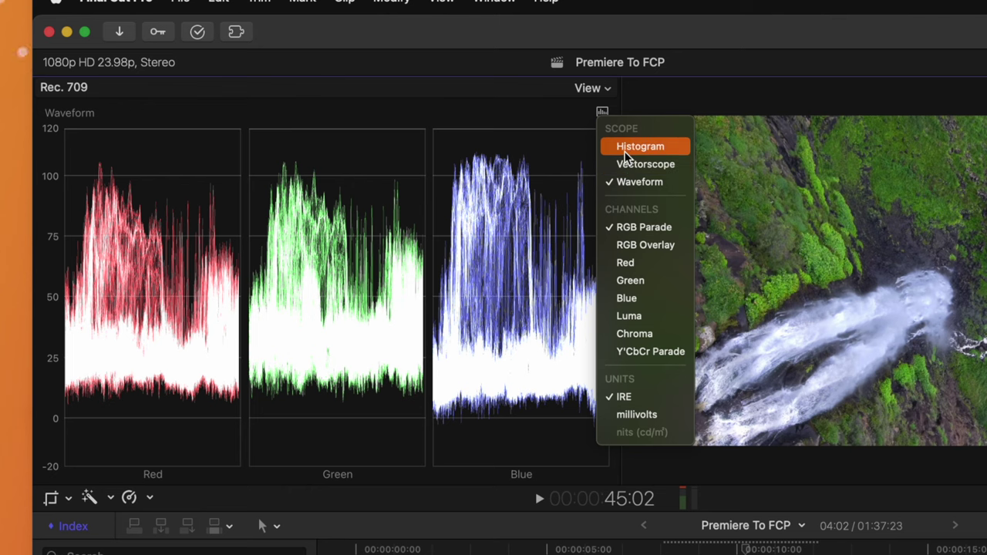
pyautogui.click(626, 152)
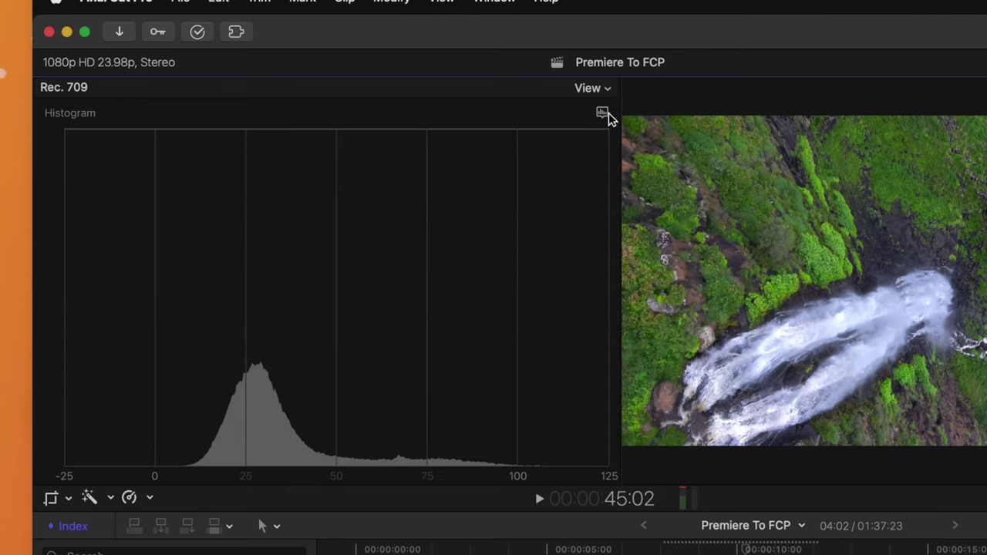
pyautogui.click(602, 113)
pyautogui.click(617, 166)
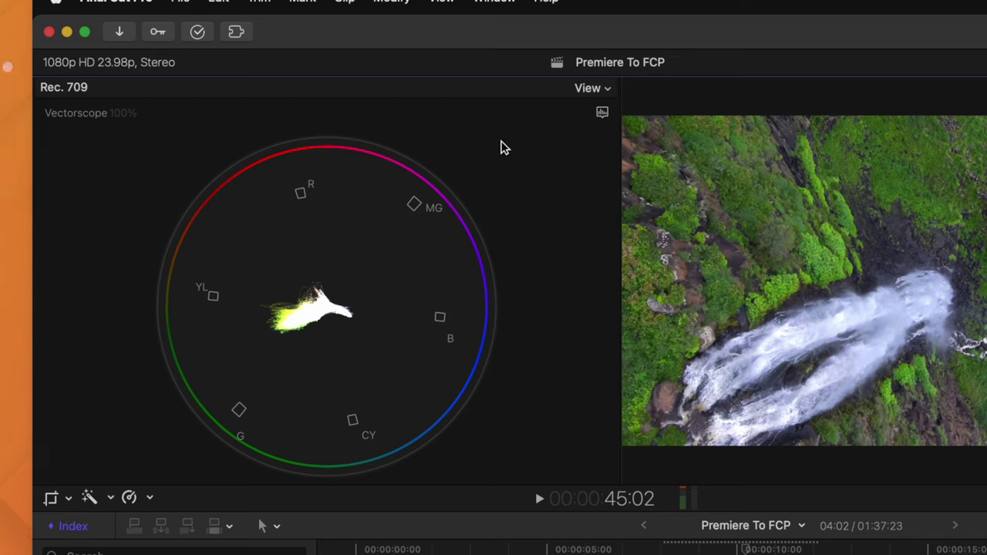
pyautogui.click(601, 114)
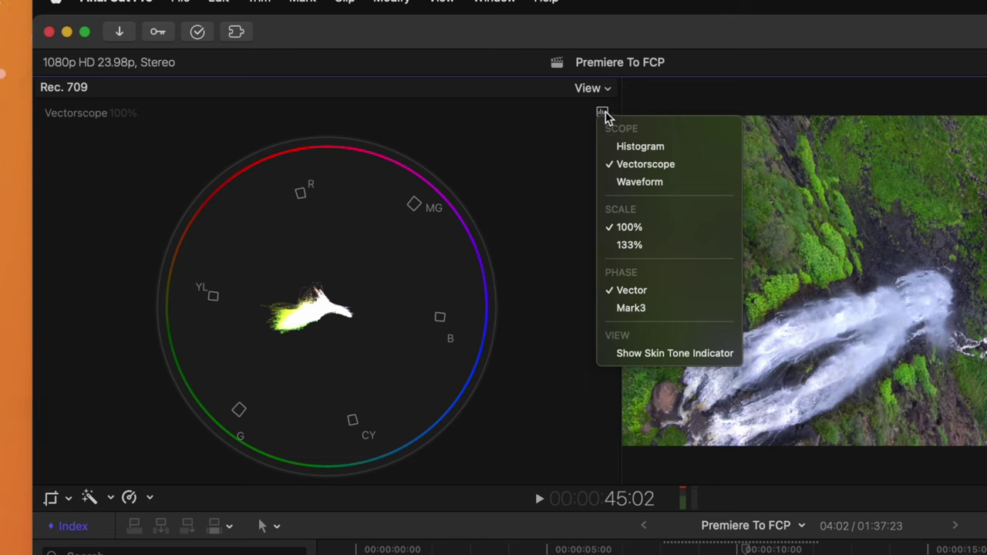
pyautogui.click(540, 396)
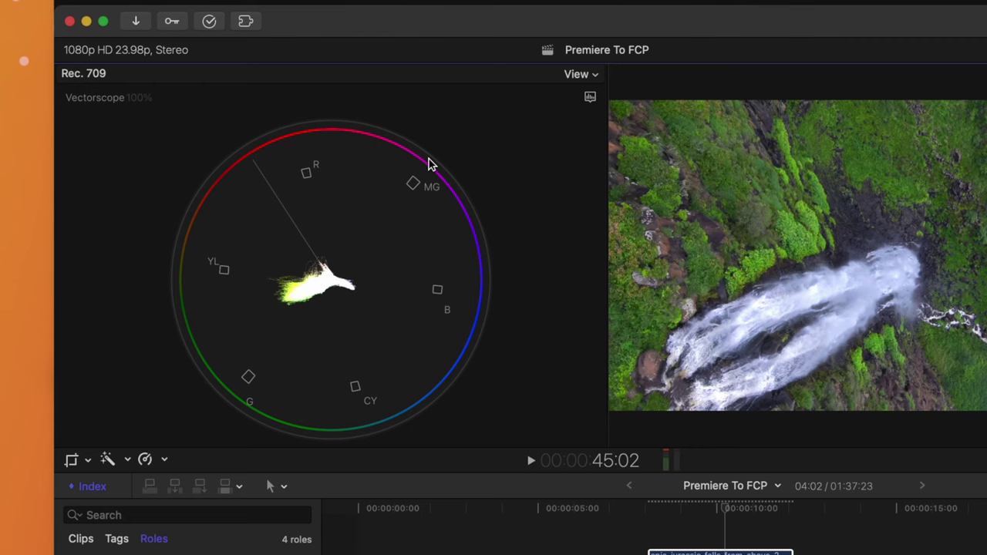
# Arrange two stacked scopes in a taller viewer area and set the lower waveform to RGB Overlay.
pyautogui.click(593, 75)
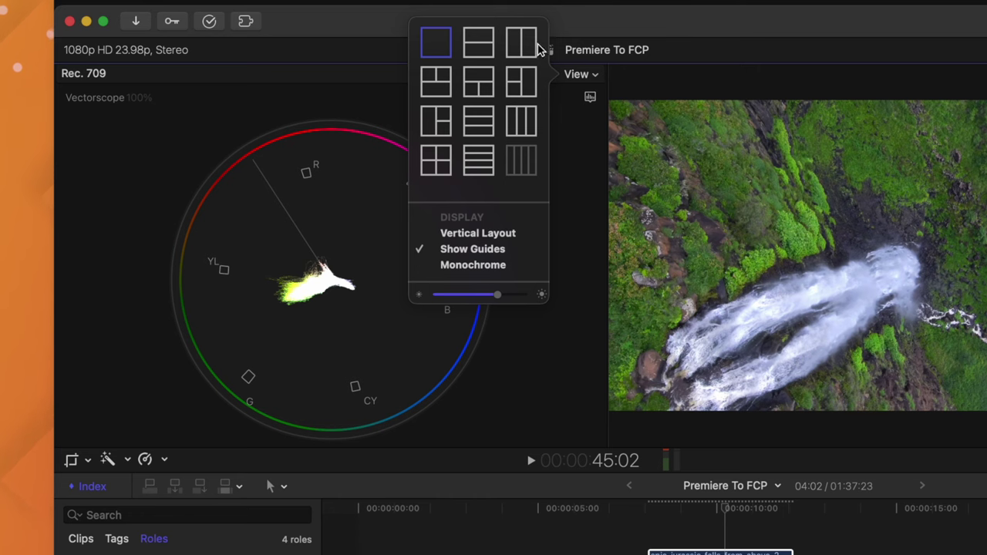
pyautogui.click(489, 40)
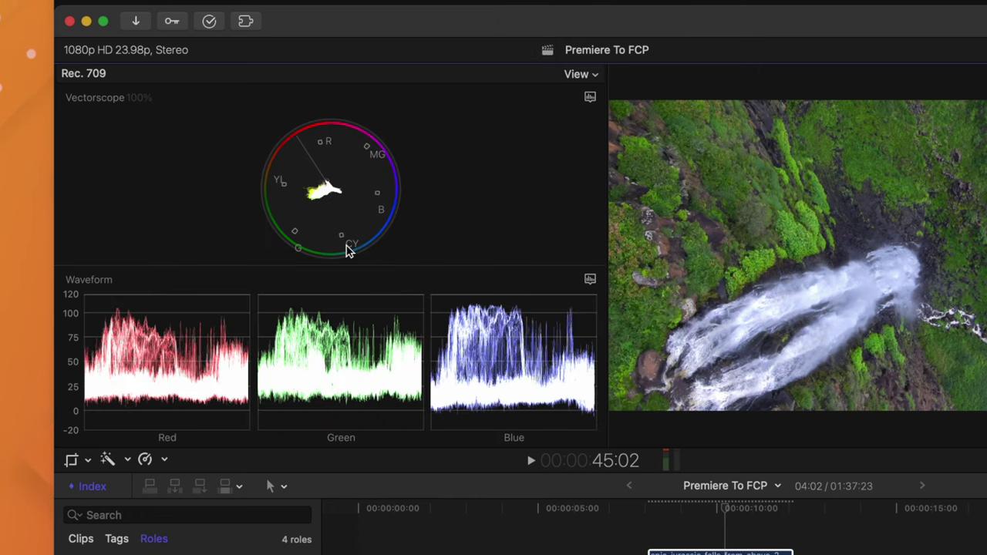
pyautogui.press('ctrl+super+2')
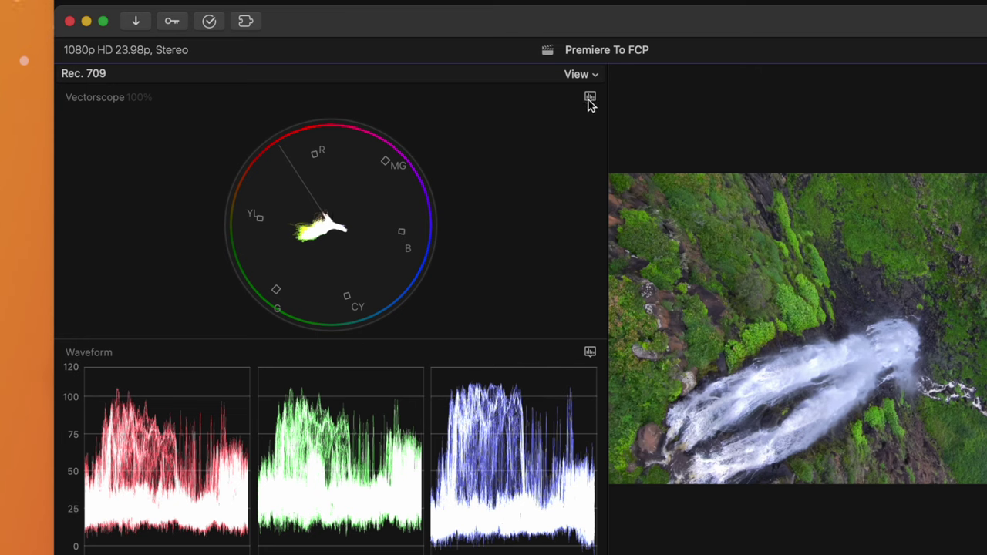
pyautogui.click(590, 353)
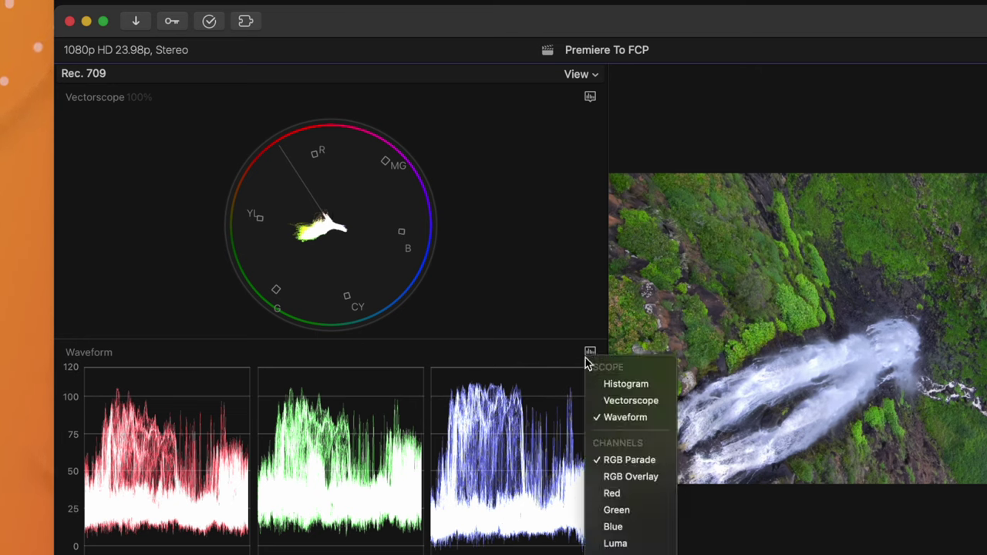
pyautogui.click(618, 482)
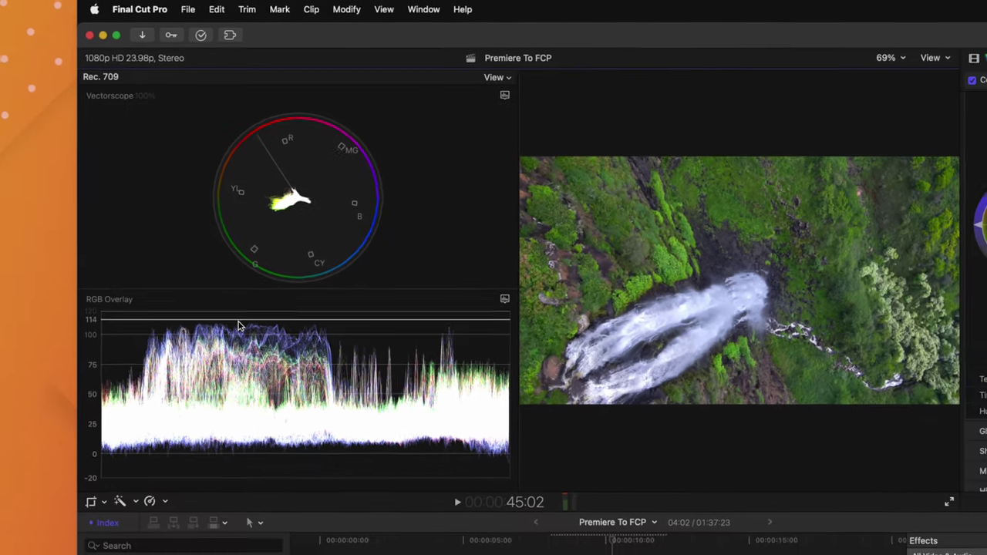
# Lower the shadows' and highlights' brightness and raise the midtones' brightness on the waterfall clip's color wheels.
pyautogui.moveTo(775, 184); pyautogui.dragTo(769, 192)
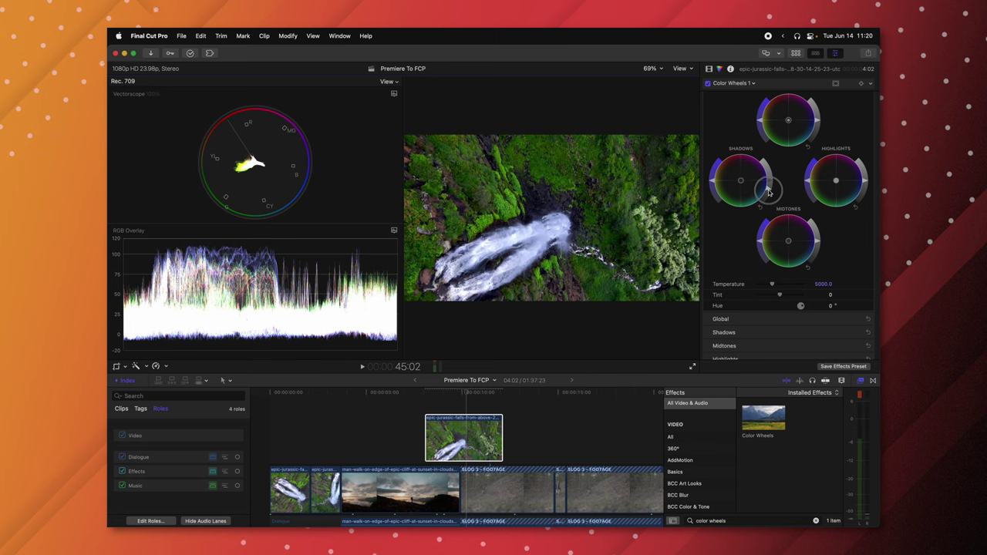
pyautogui.moveTo(867, 185); pyautogui.dragTo(864, 199)
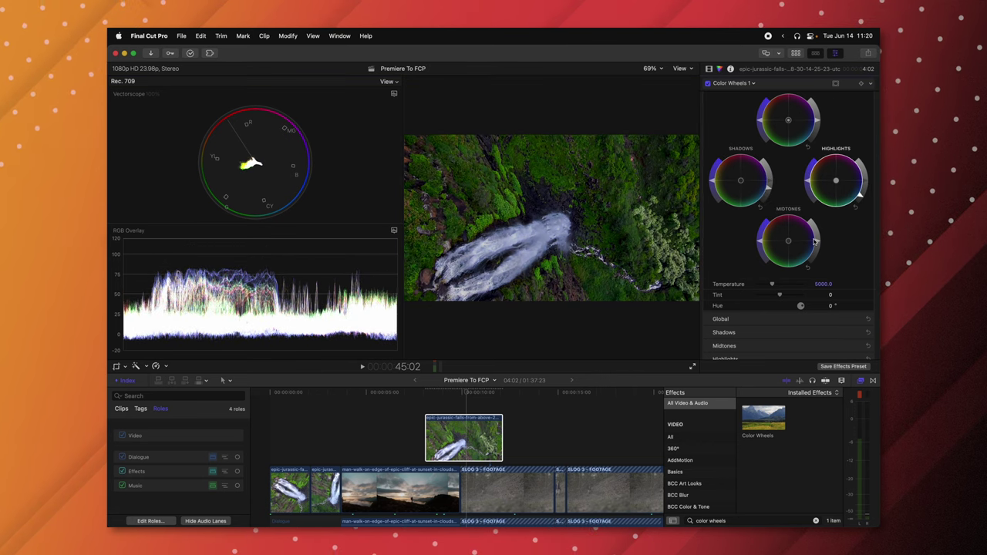
pyautogui.moveTo(815, 241); pyautogui.dragTo(815, 230)
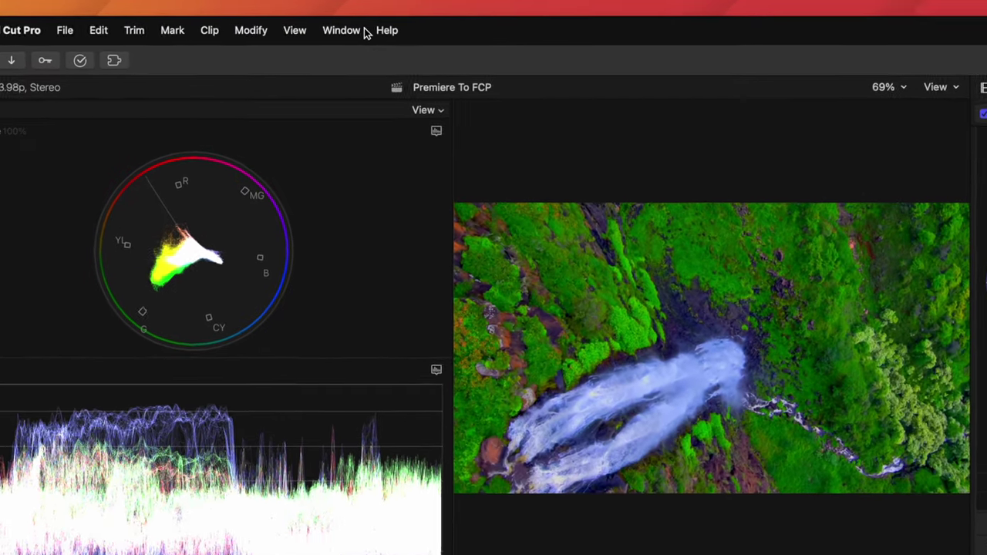
# Save the current window layout as a workspace named Coloring and check it in the list of workspaces.
pyautogui.click(340, 34)
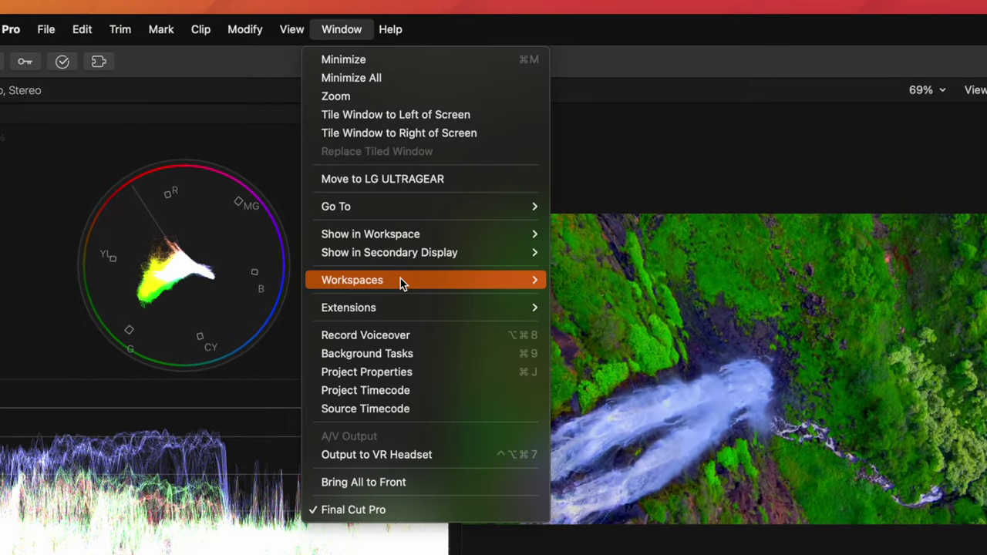
pyautogui.moveTo(400, 279)
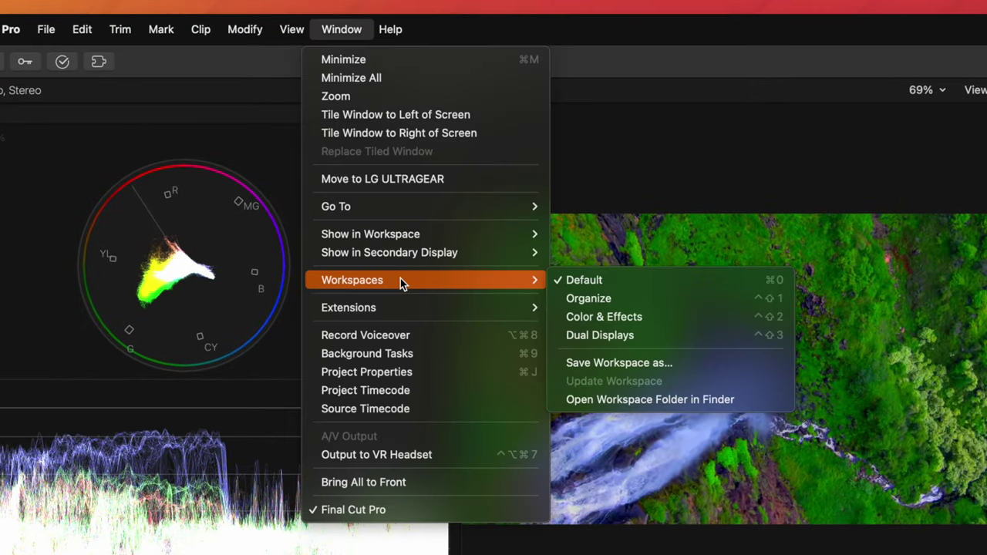
pyautogui.click(614, 362)
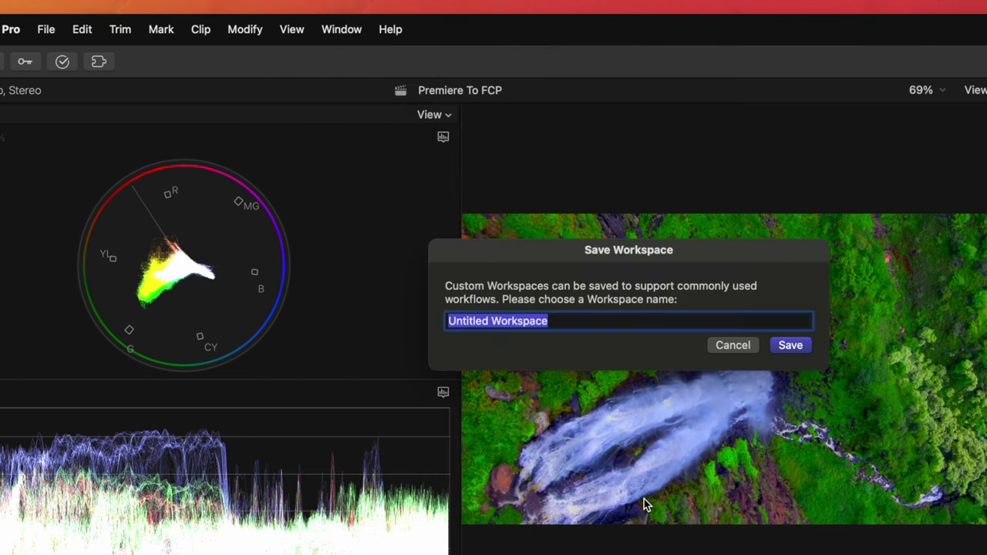
pyautogui.write('Coloring')
pyautogui.press('Return')
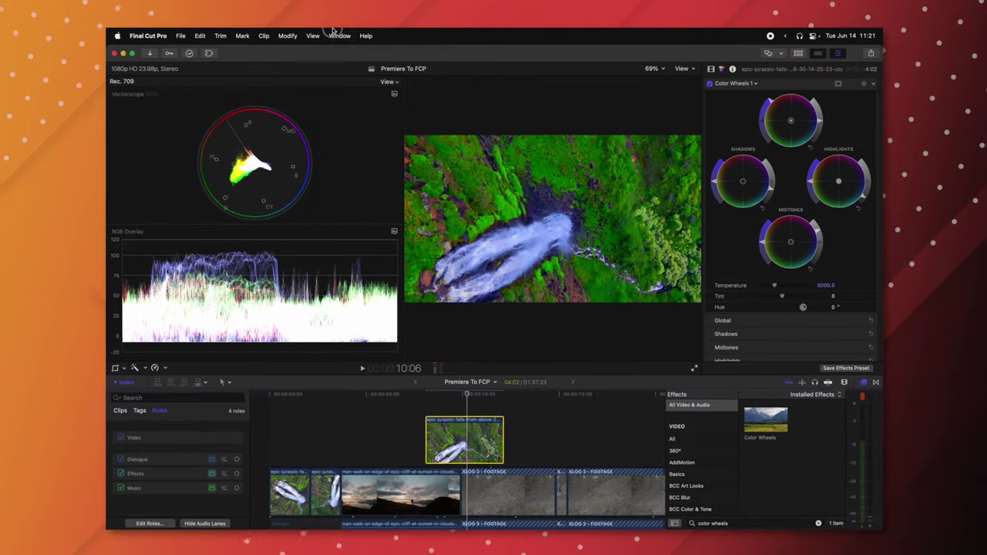
pyautogui.click(341, 29)
pyautogui.moveTo(358, 175)
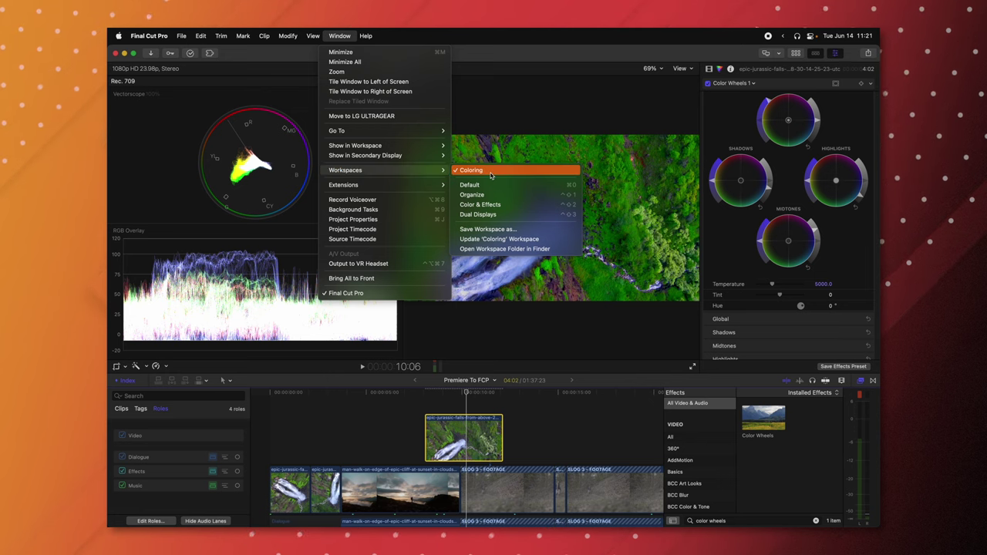
# Restore the default workspace and add a Color Curves correction to the waterfall clip.
pyautogui.press('super+0')
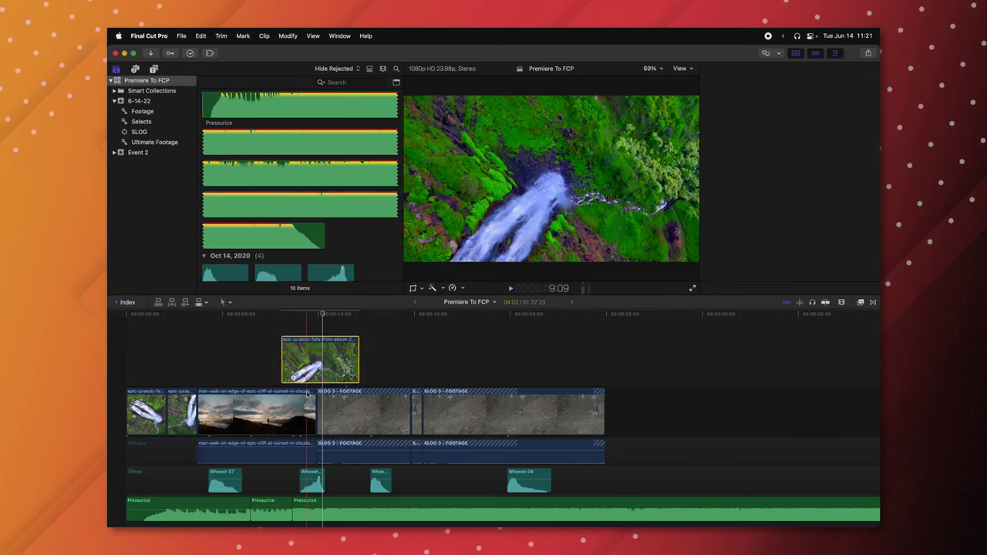
pyautogui.click(710, 69)
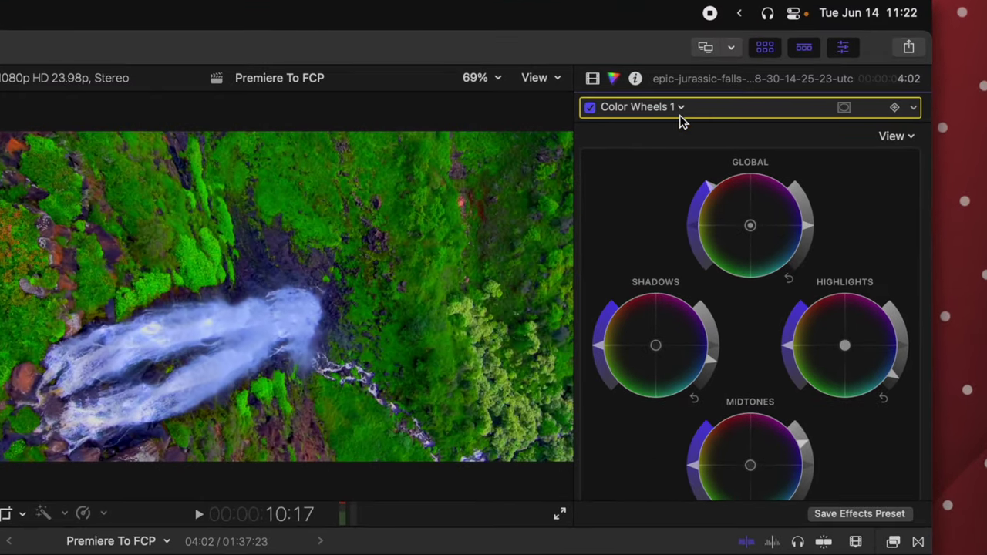
pyautogui.click(716, 98)
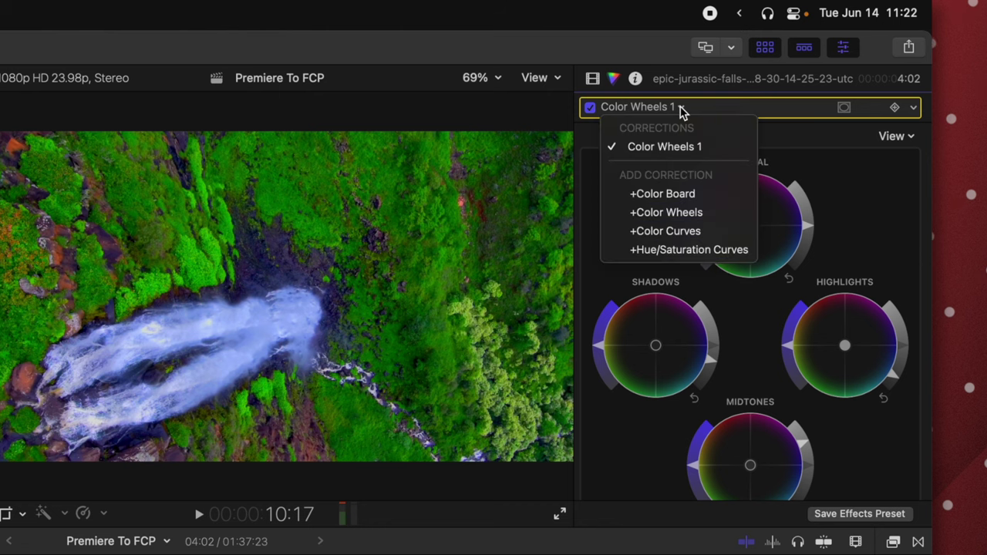
pyautogui.click(665, 230)
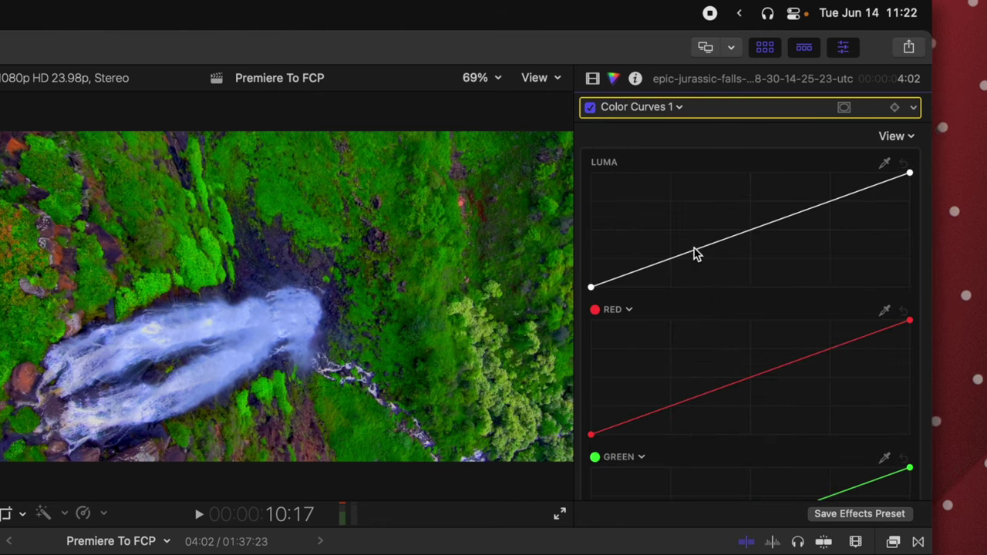
# Shape the waterfall clip's luma curve into an S with crushed blacks and lower the shadow portion of its green curve.
pyautogui.moveTo(668, 267); pyautogui.dragTo(680, 264)
pyautogui.moveTo(826, 200); pyautogui.dragTo(803, 190)
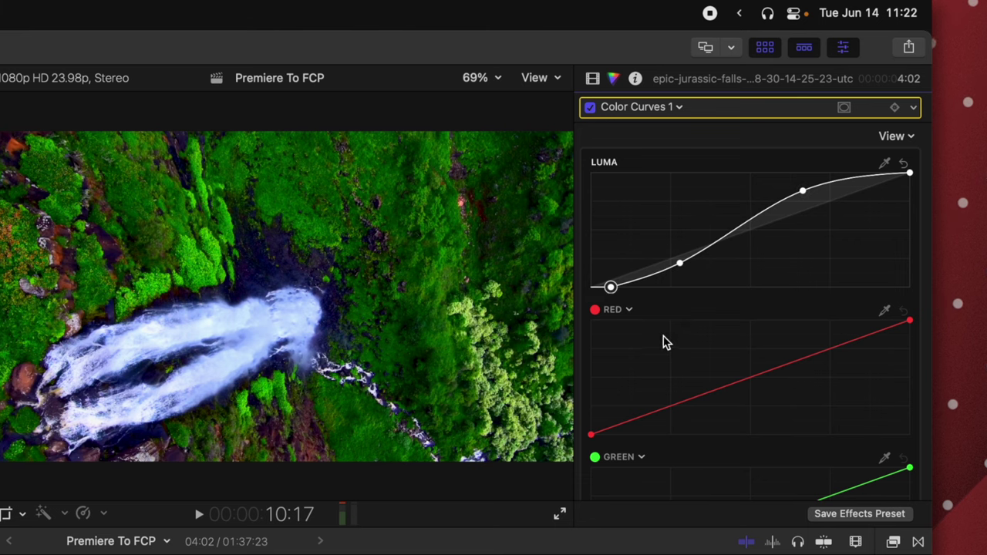
pyautogui.scroll(-5, 665, 341)
pyautogui.moveTo(672, 308); pyautogui.dragTo(683, 330)
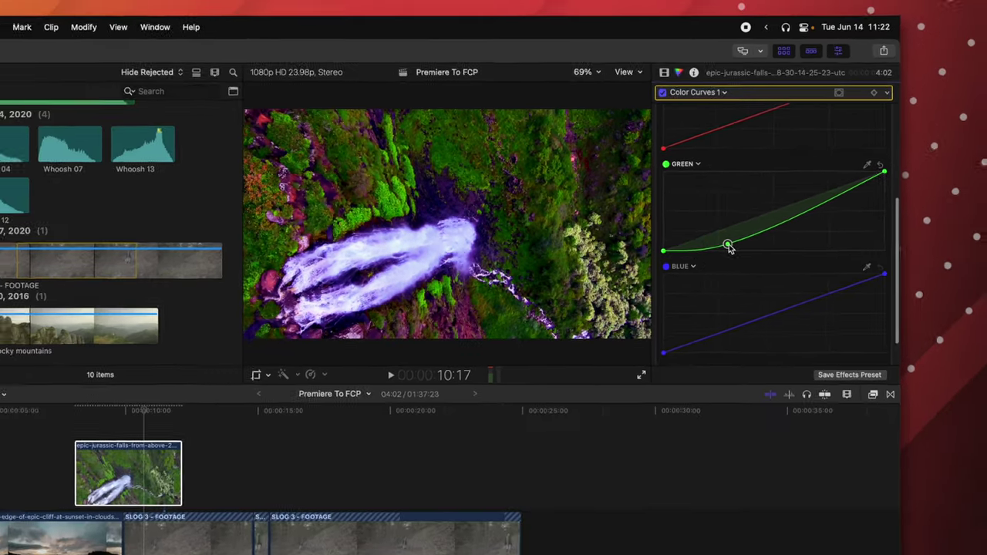
pyautogui.moveTo(729, 248); pyautogui.dragTo(729, 256)
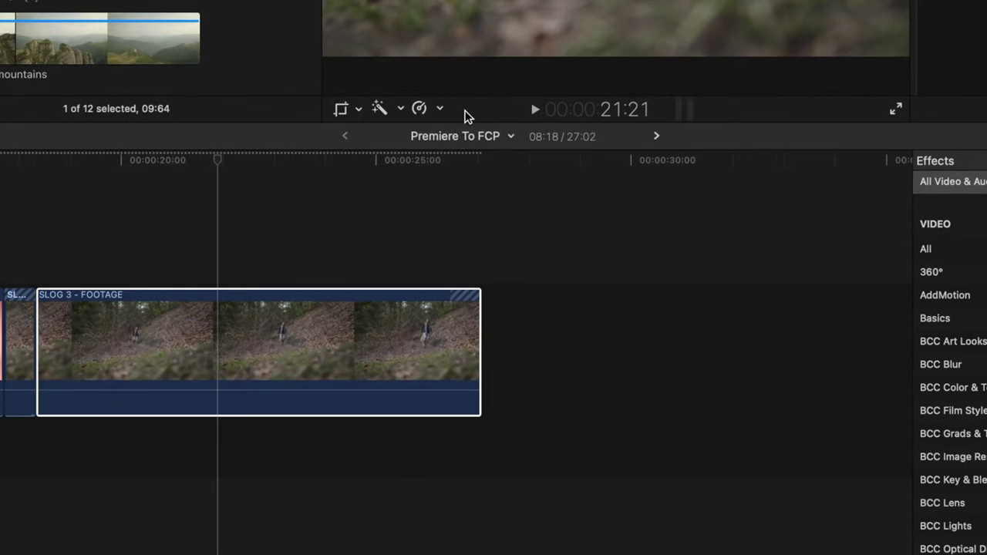
# Slow the last SLOG 3 - FOOTAGE clip to 50% and play it back.
pyautogui.click(436, 110)
pyautogui.moveTo(465, 133)
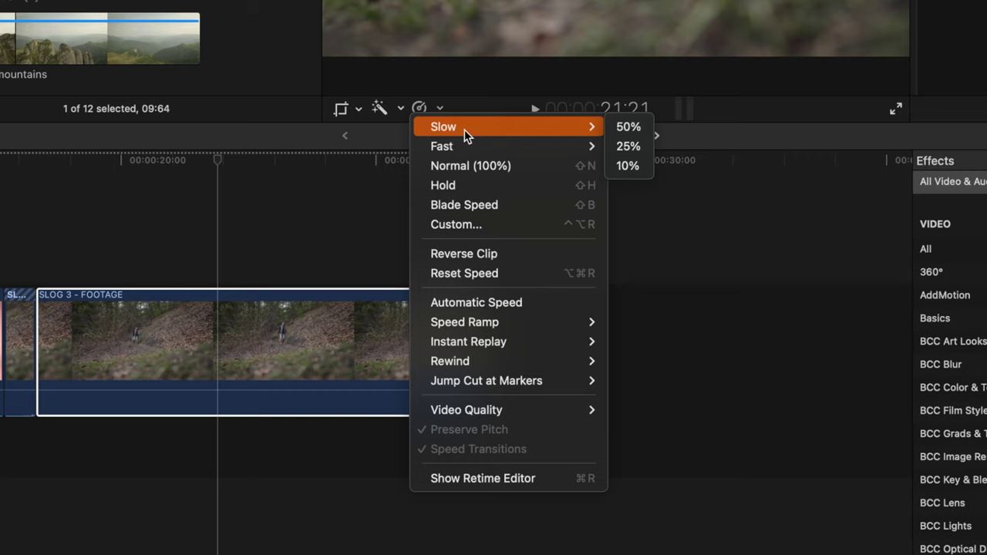
pyautogui.click(621, 126)
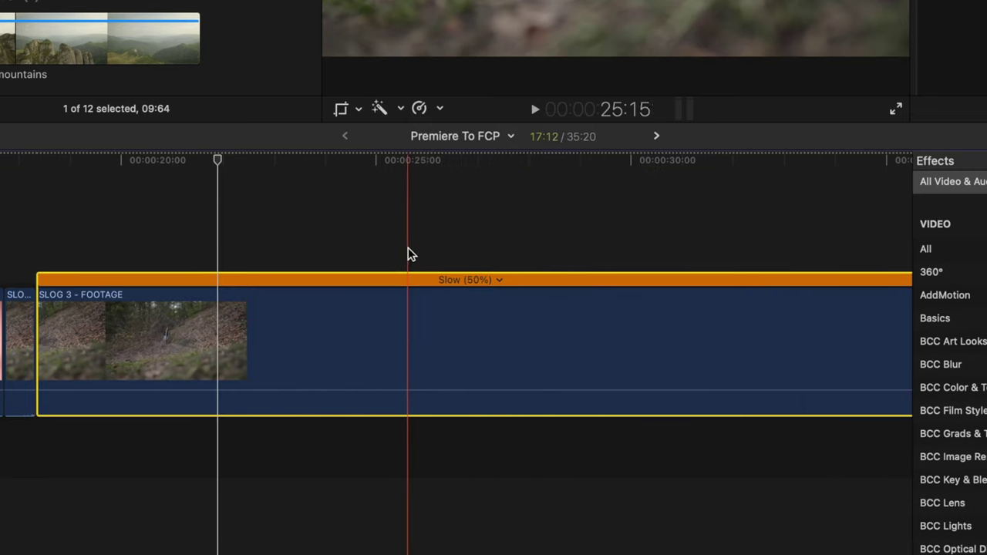
pyautogui.press('space')
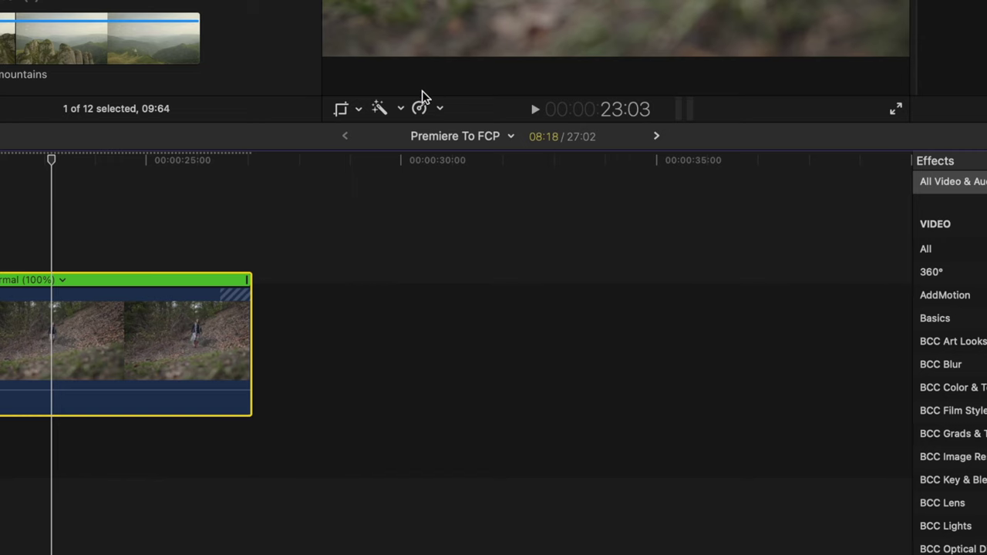
# Apply Automatic Speed to the last SLOG 3 - FOOTAGE clip and look along its retimed length.
pyautogui.click(420, 109)
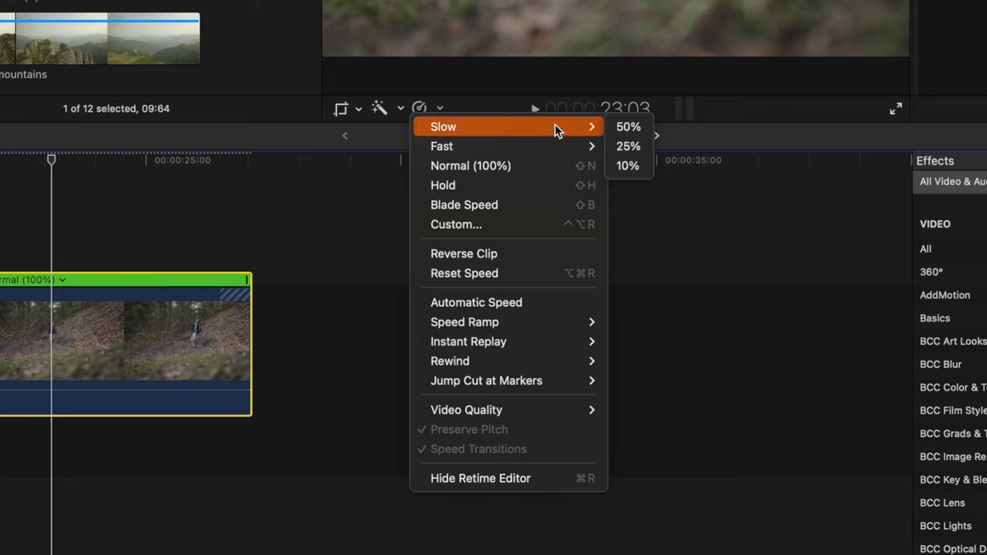
pyautogui.click(513, 301)
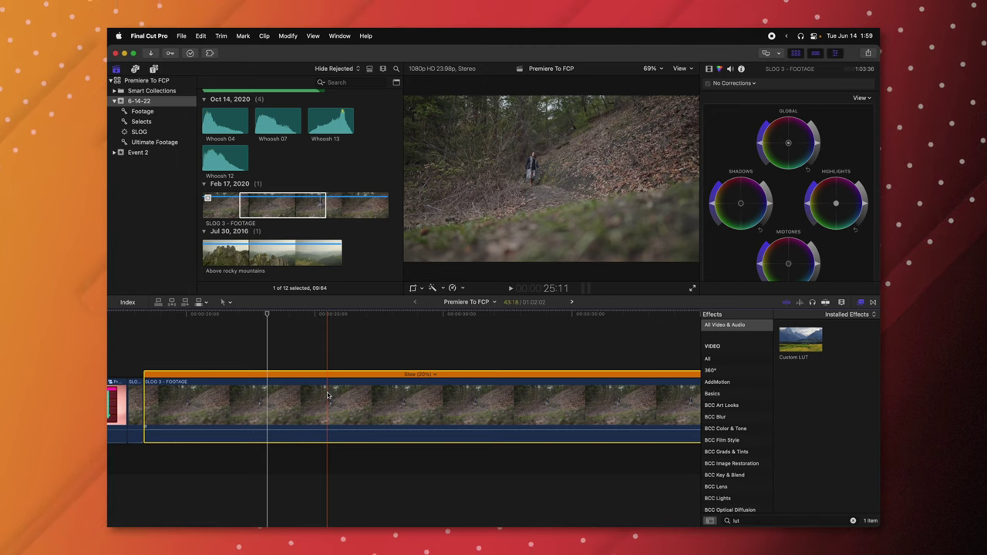
pyautogui.hscroll(3, 316, 395)
pyautogui.hscroll(-10, 332, 397)
pyautogui.hscroll(10, 370, 398)
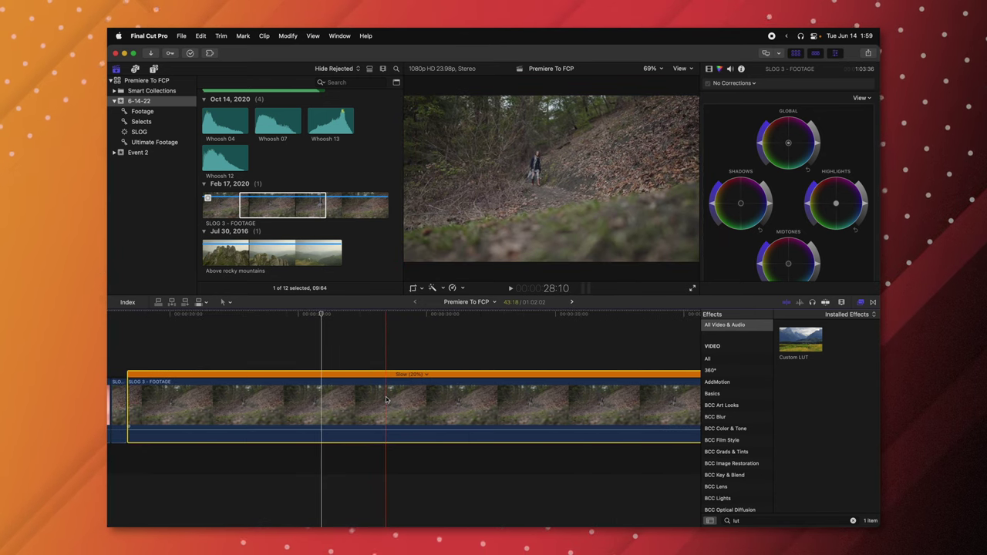
pyautogui.hscroll(4, 401, 375)
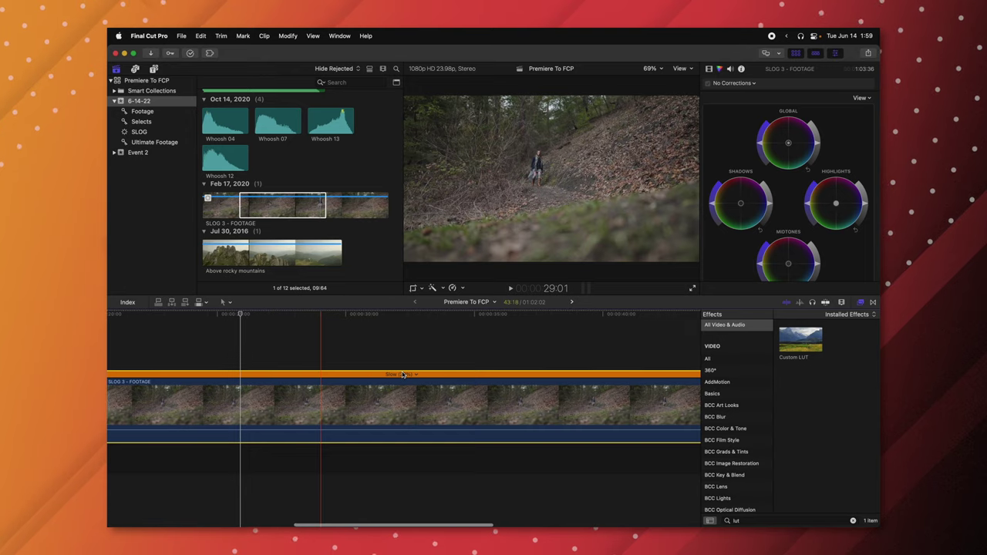
# Split the slowed clip into two speed segments at 33:01 with Blade Speed.
pyautogui.click(424, 314)
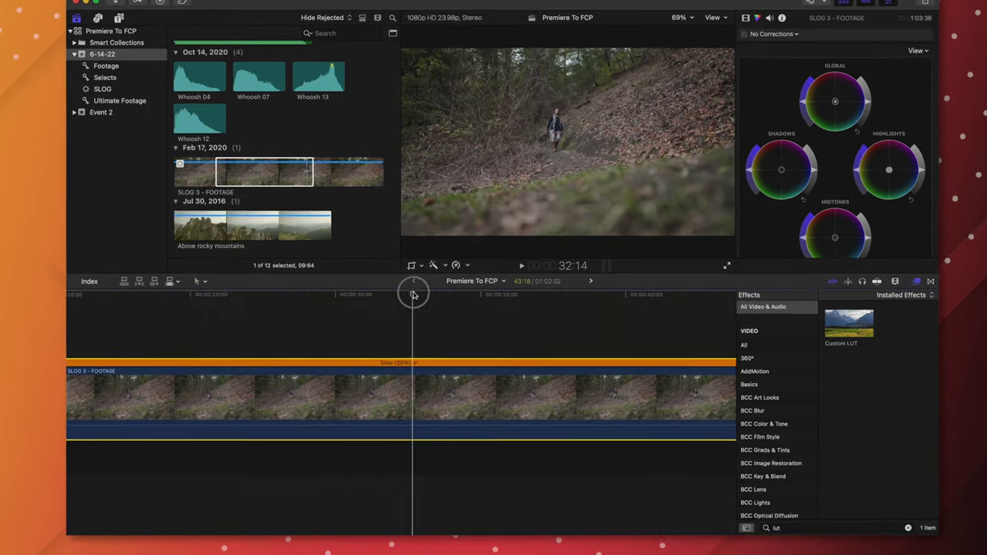
pyautogui.press('super+b')
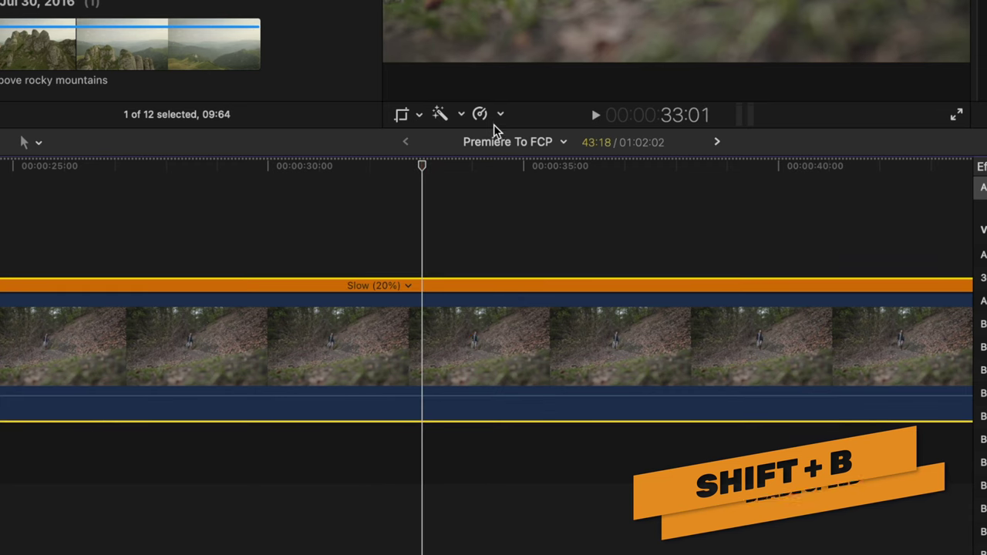
pyautogui.click(493, 118)
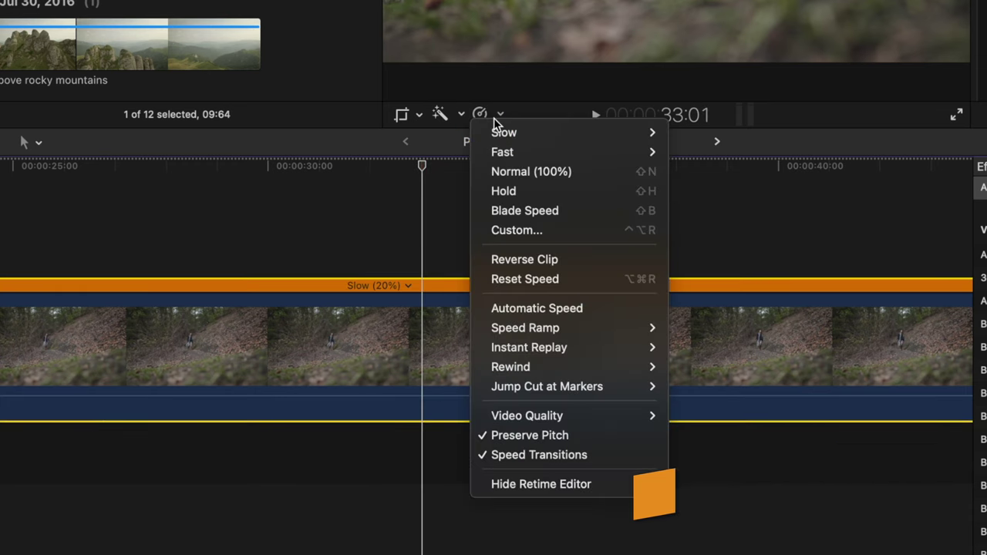
pyautogui.click(532, 210)
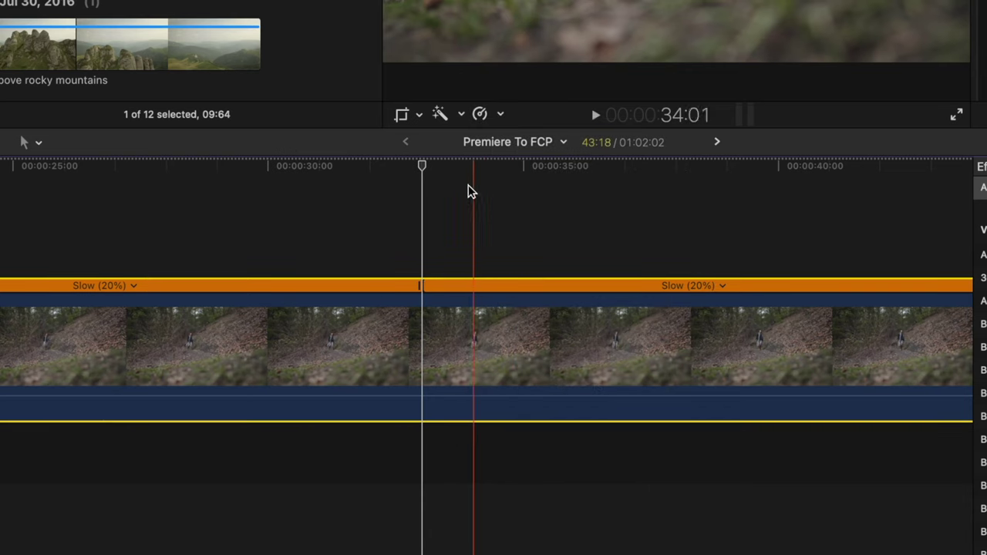
# Shorten the clip's first speed segment by its retiming handle until it runs at 31%.
pyautogui.moveTo(418, 287); pyautogui.dragTo(92, 290)
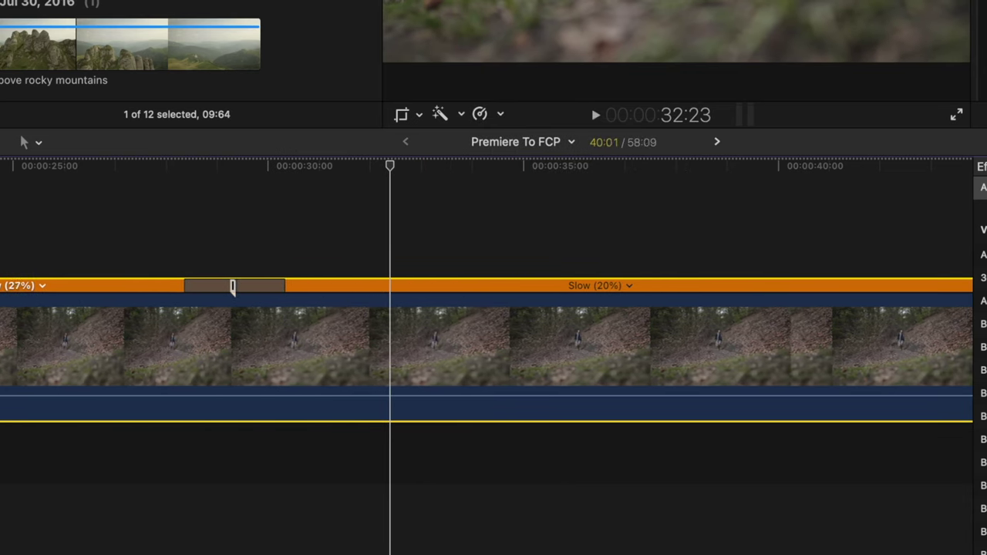
pyautogui.moveTo(233, 287); pyautogui.dragTo(300, 284)
pyautogui.moveTo(654, 293); pyautogui.dragTo(416, 289)
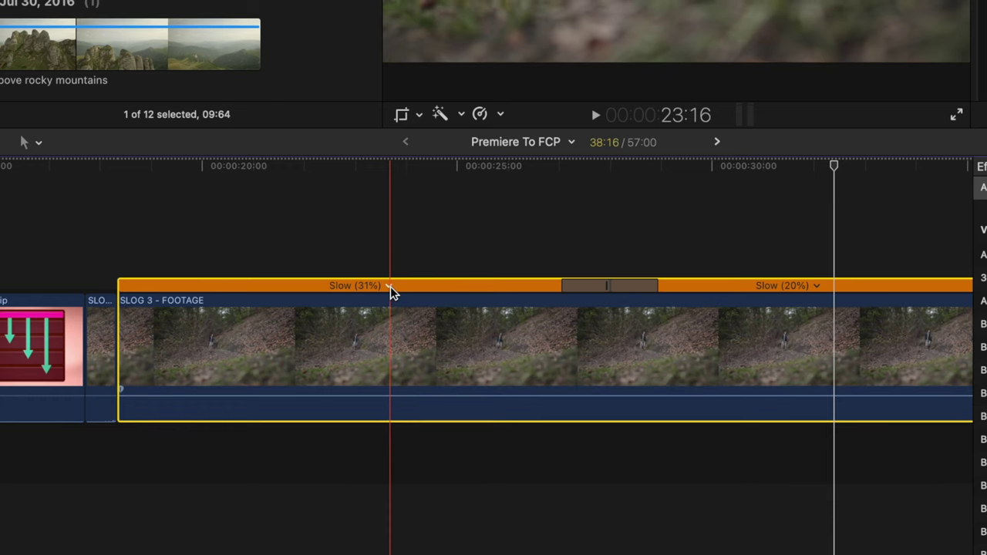
# Set a custom speed rate of 17% for the clip's first speed segment.
pyautogui.click(389, 286)
pyautogui.click(425, 363)
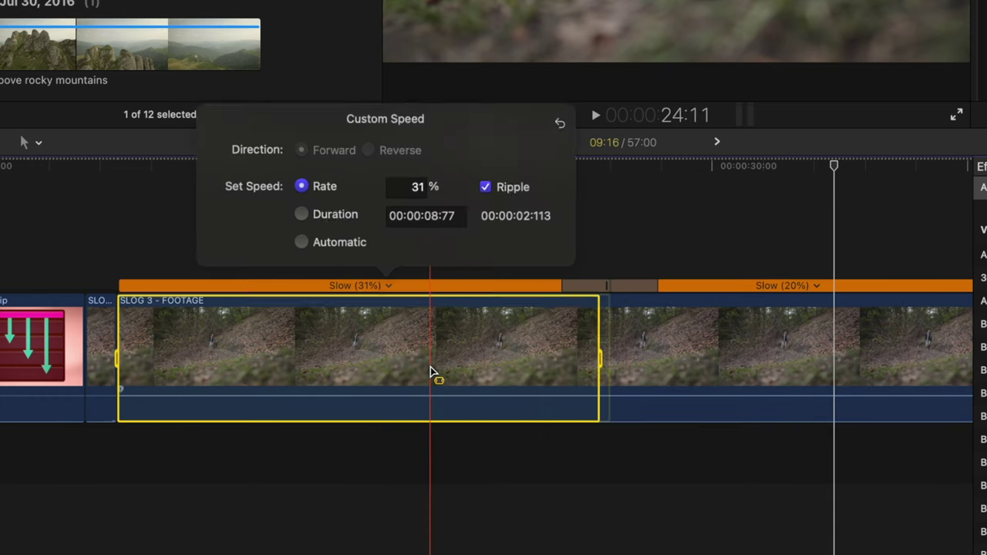
pyautogui.click(407, 185)
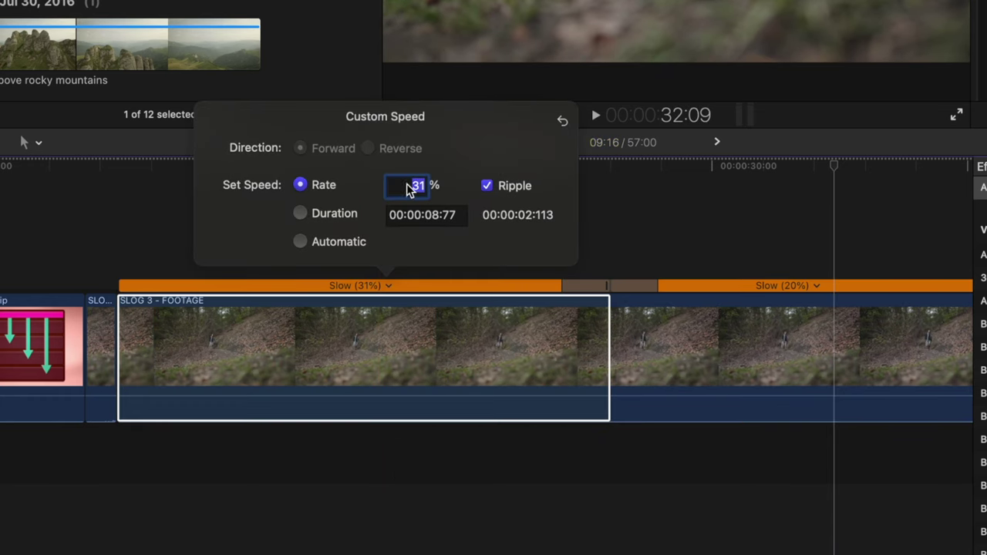
pyautogui.write('17')
pyautogui.press('Return')
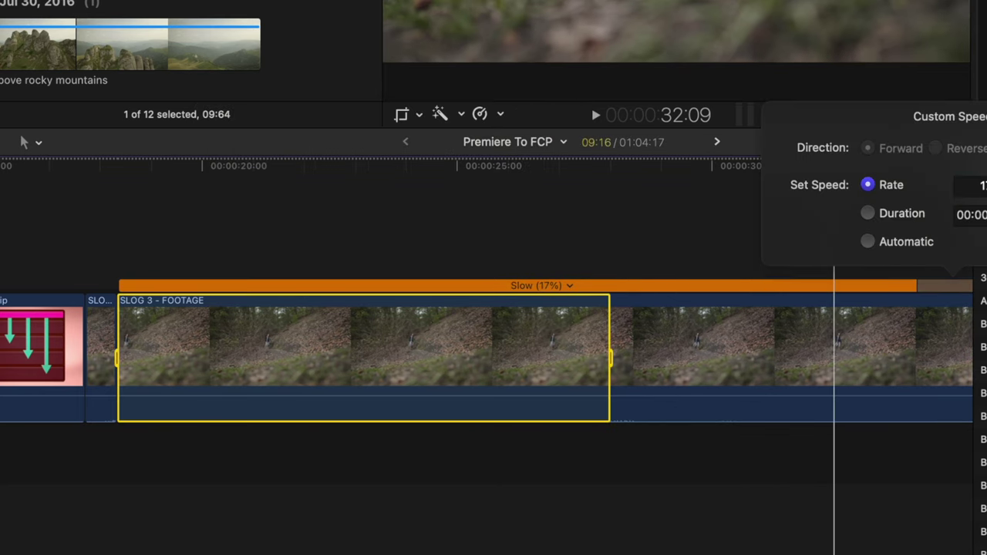
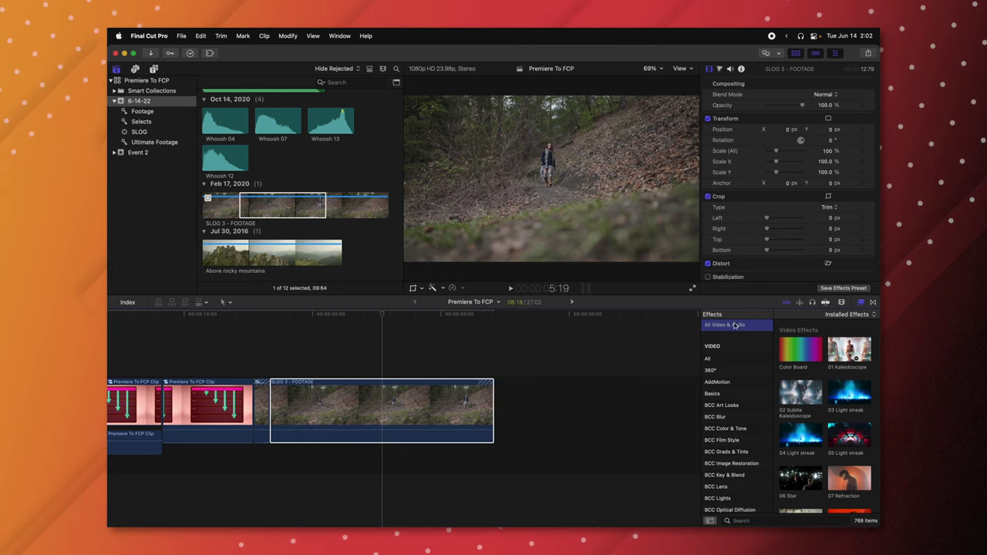
# Find the Masks category of effects and apply Draw Mask to the last SLOG 3 - FOOTAGE clip.
pyautogui.scroll(-1, 771, 480)
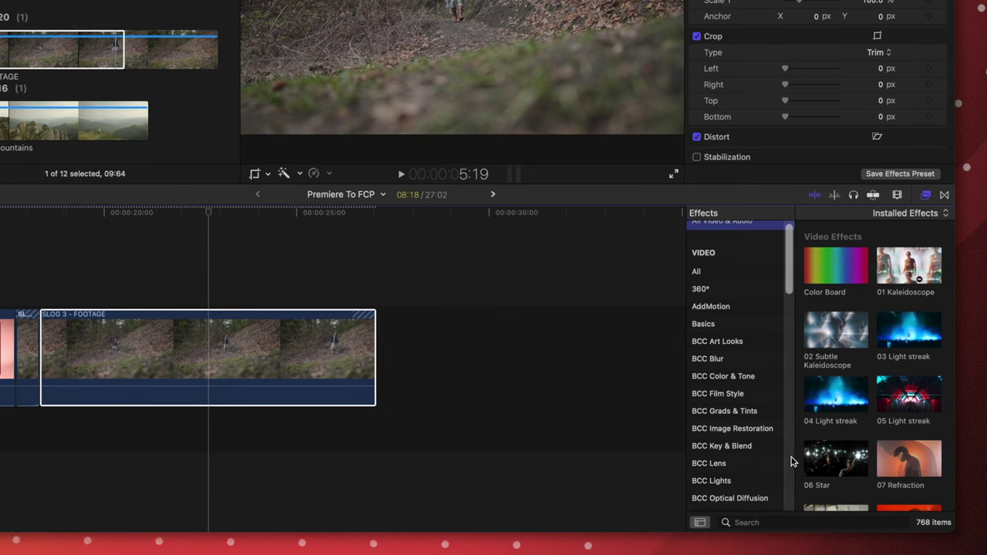
pyautogui.scroll(-1, 801, 501)
pyautogui.scroll(-10, 755, 432)
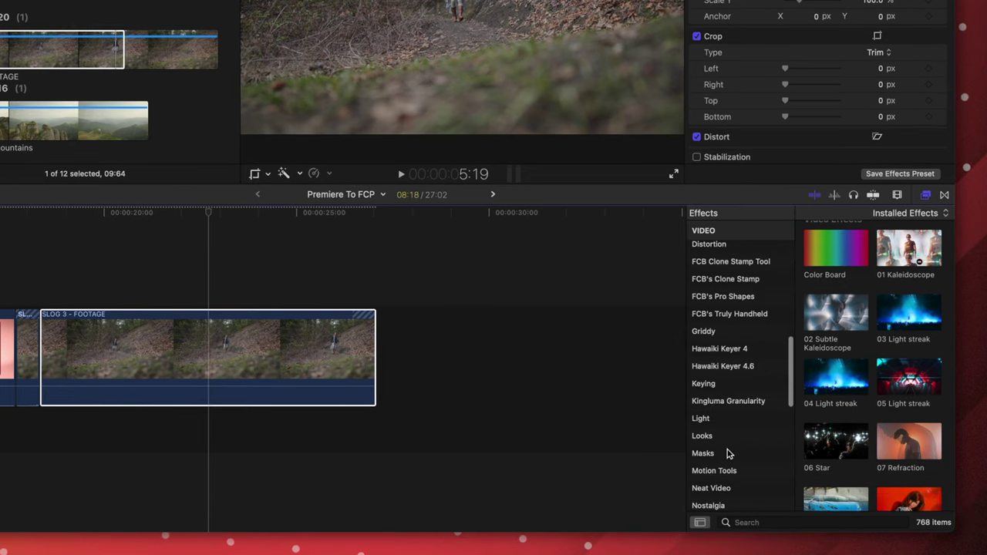
pyautogui.click(722, 454)
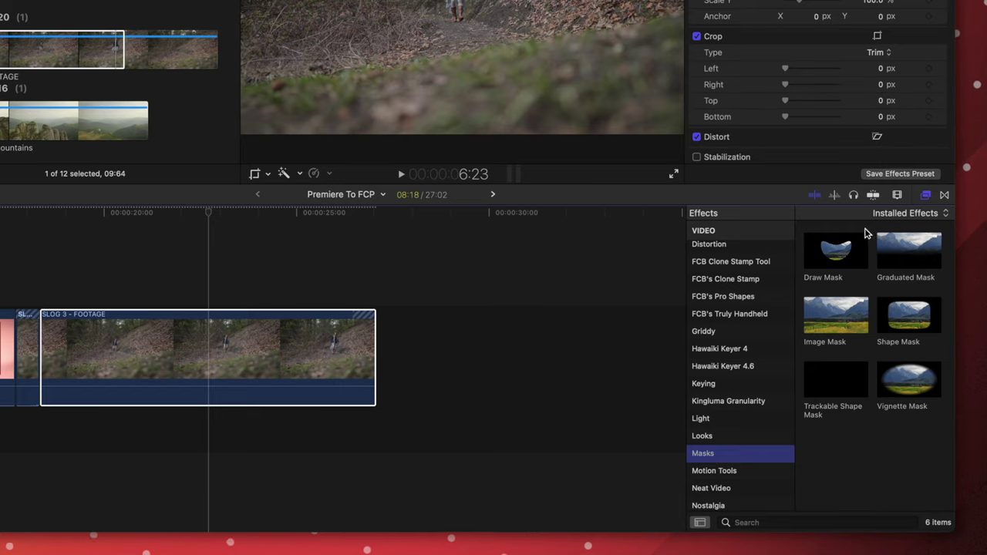
pyautogui.moveTo(841, 249); pyautogui.dragTo(224, 362)
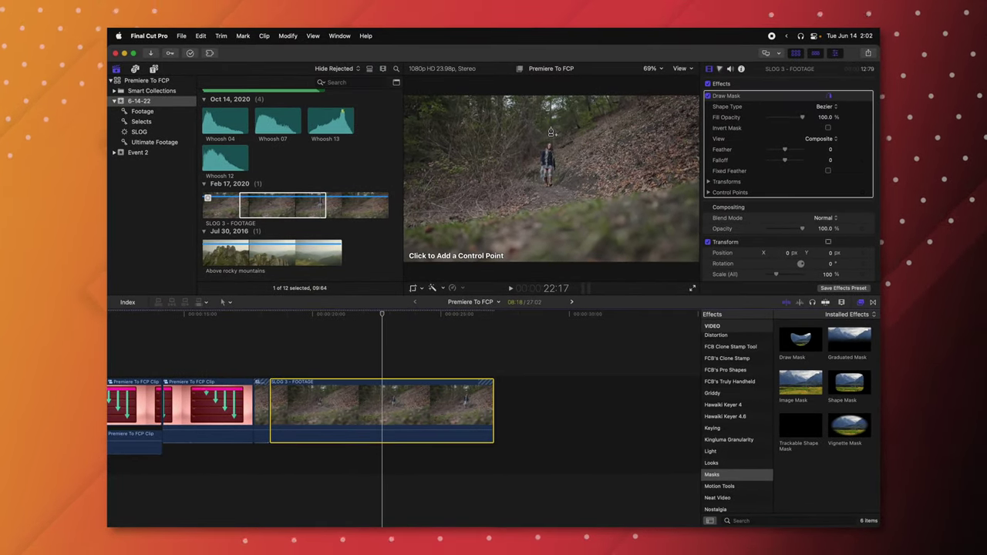
# Draw a closed mask around the walking person and set its shape type to B-Spline.
pyautogui.click(544, 128)
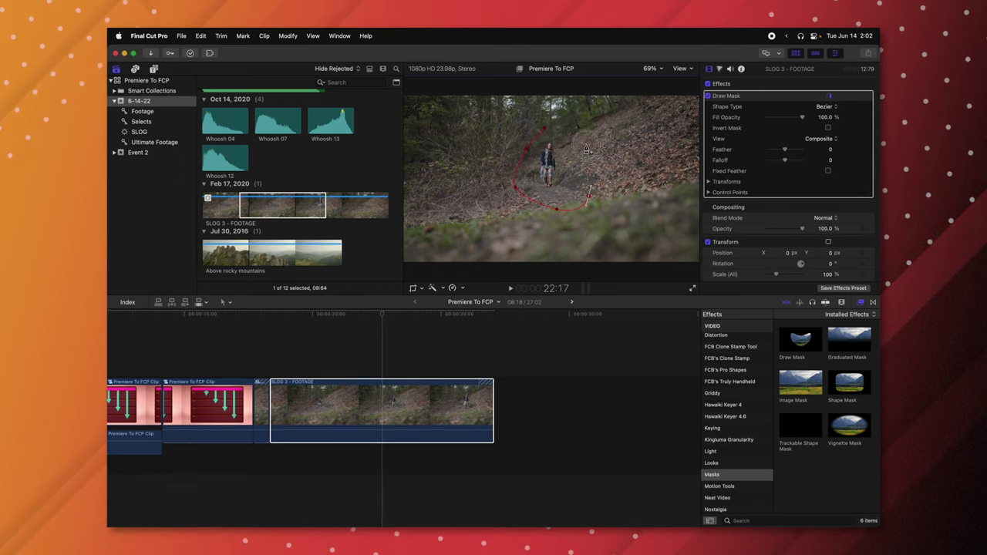
pyautogui.click(566, 125)
pyautogui.click(544, 132)
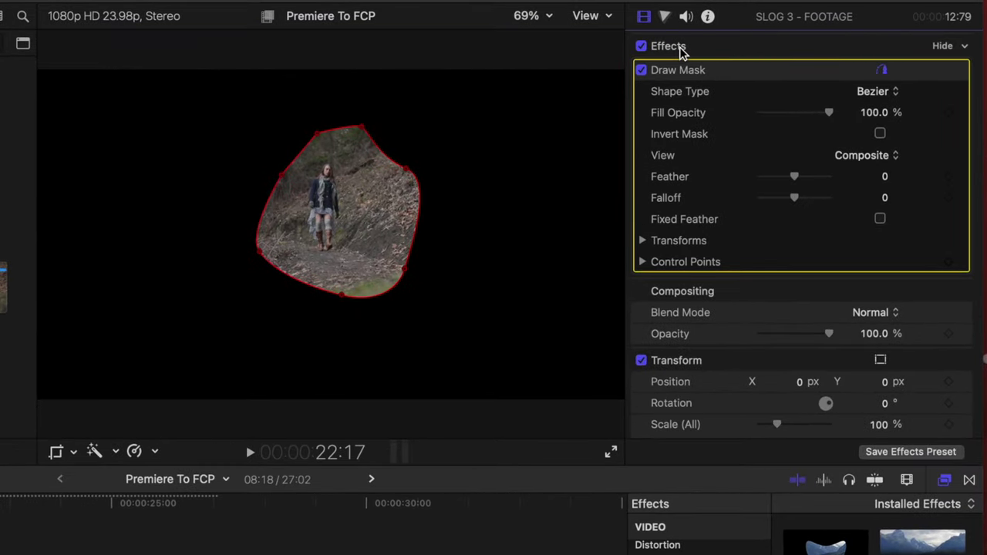
pyautogui.click(862, 92)
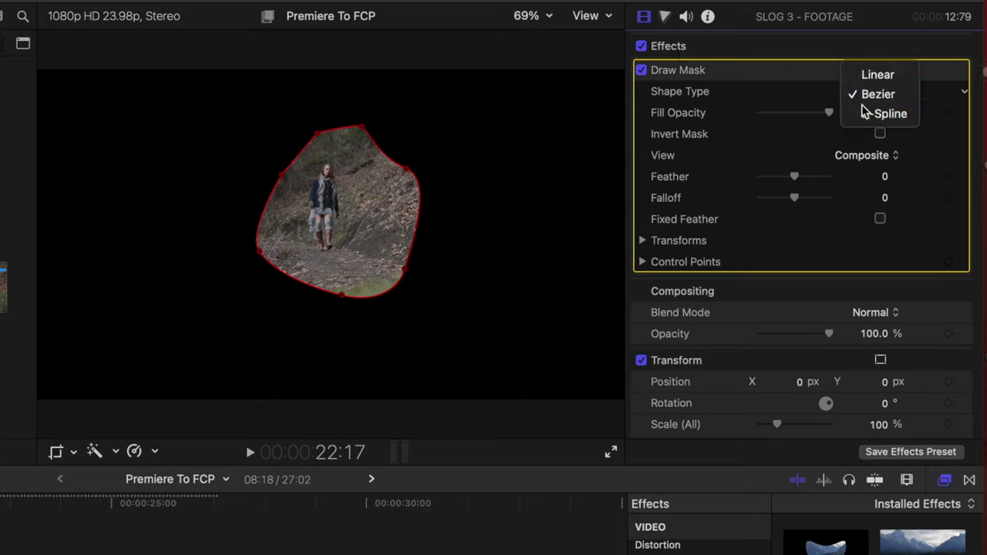
pyautogui.click(865, 109)
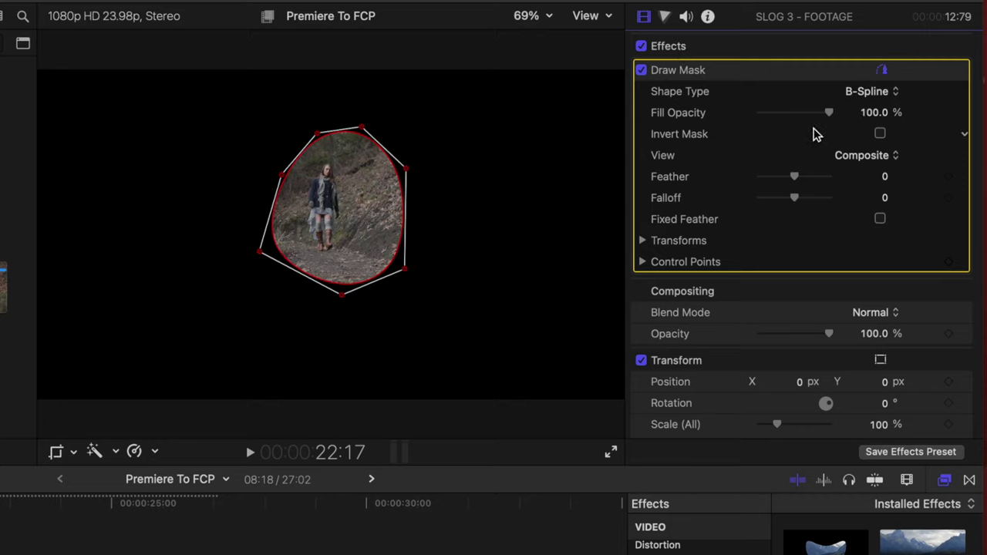
# Try out the drawn mask's fill opacity, inversion and feather settings.
pyautogui.moveTo(811, 120); pyautogui.dragTo(871, 123)
pyautogui.click(884, 136)
pyautogui.click(883, 136)
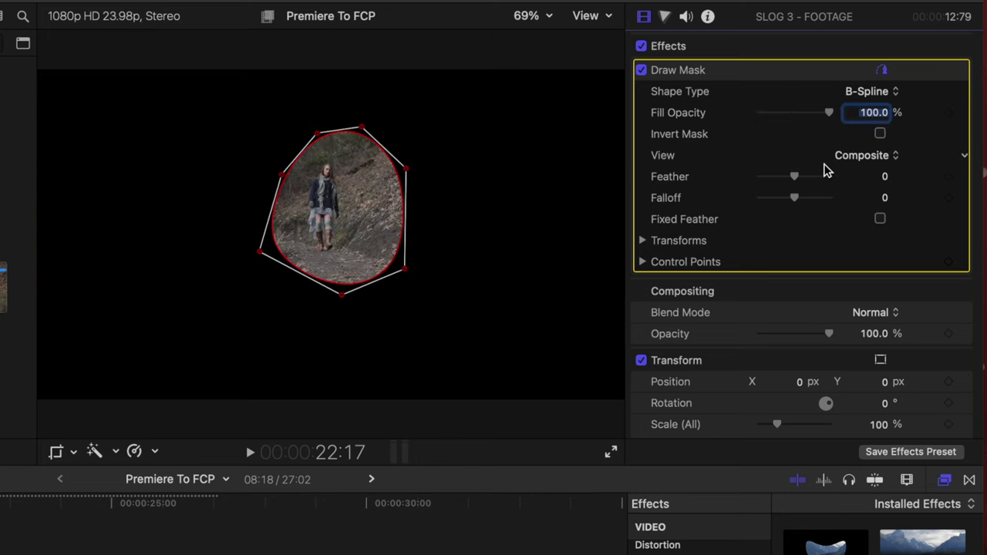
pyautogui.moveTo(804, 175); pyautogui.dragTo(809, 181)
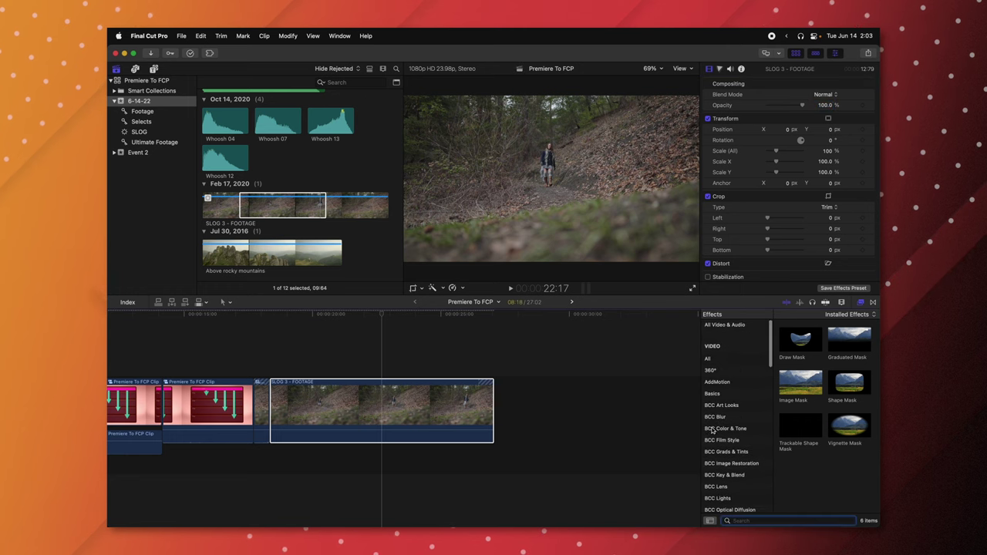
# Search the effects for "film" and apply Aged Film to the last SLOG 3 - FOOTAGE clip.
pyautogui.write('fl')
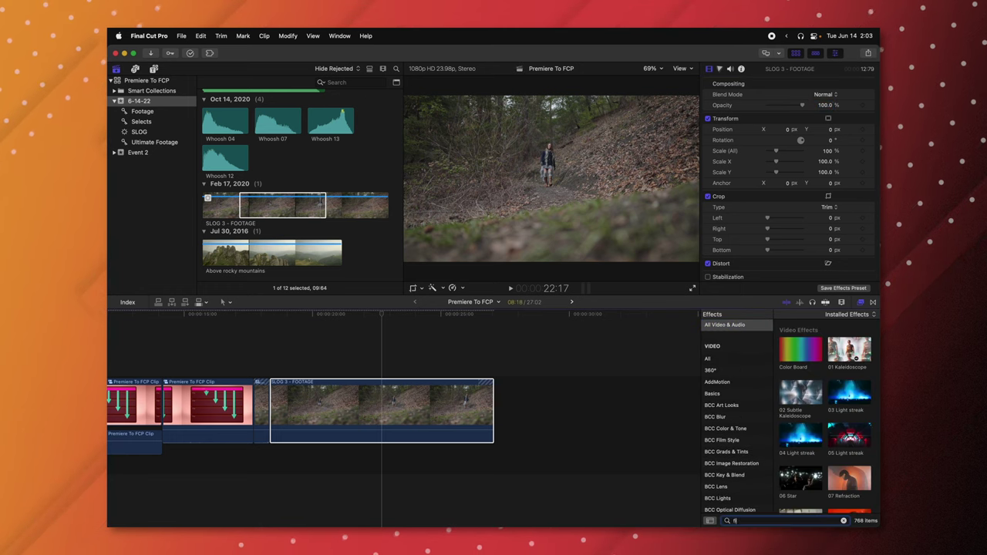
pyautogui.write('im')
pyautogui.moveTo(807, 350); pyautogui.dragTo(334, 405)
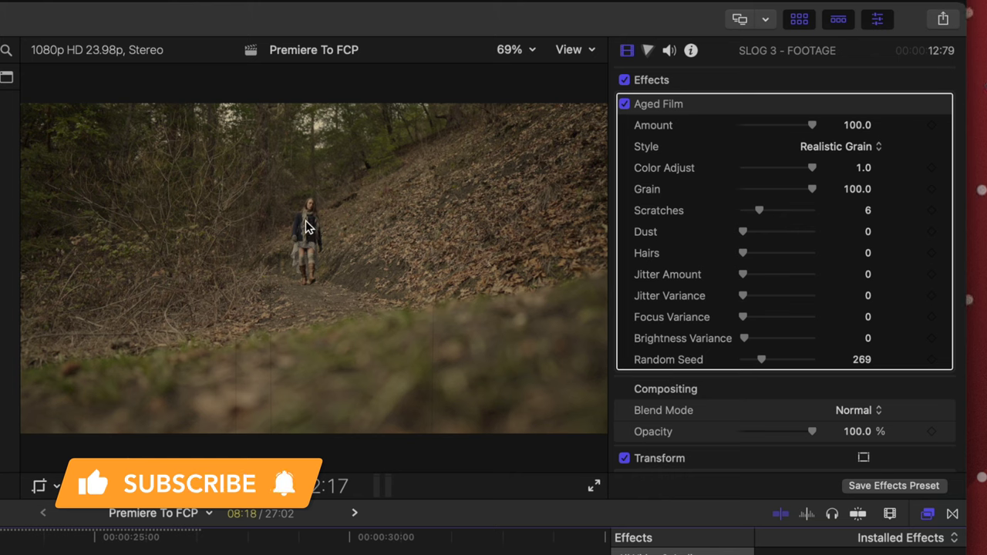
# Add a shape mask to the Aged Film effect and keyframe it to follow the walking person.
pyautogui.click(819, 102)
pyautogui.click(861, 105)
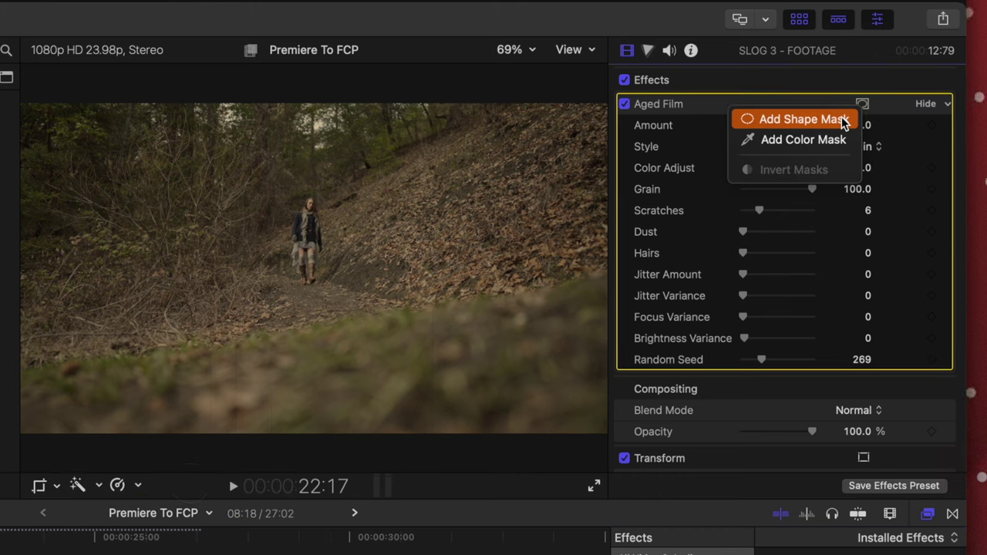
pyautogui.click(793, 88)
pyautogui.click(862, 108)
pyautogui.click(819, 115)
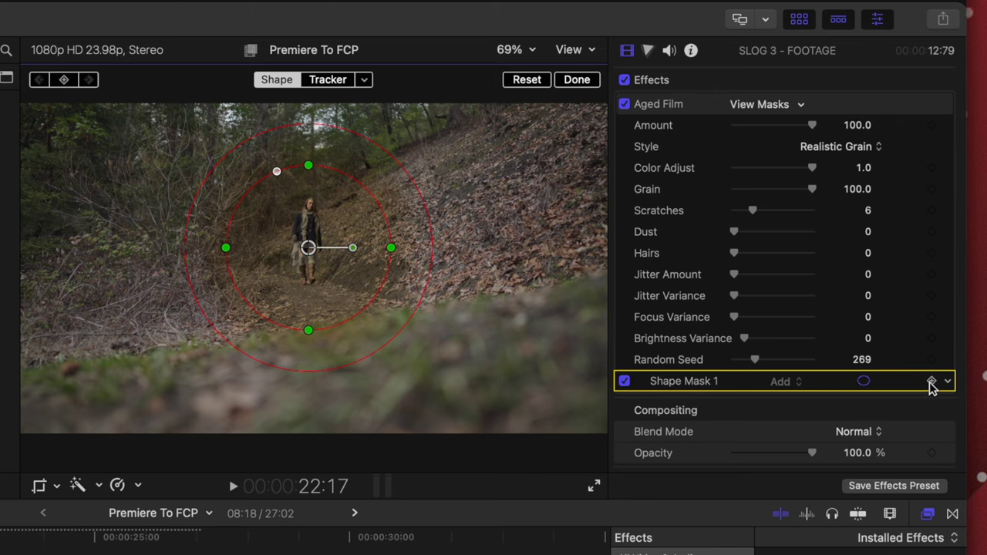
pyautogui.press('space')
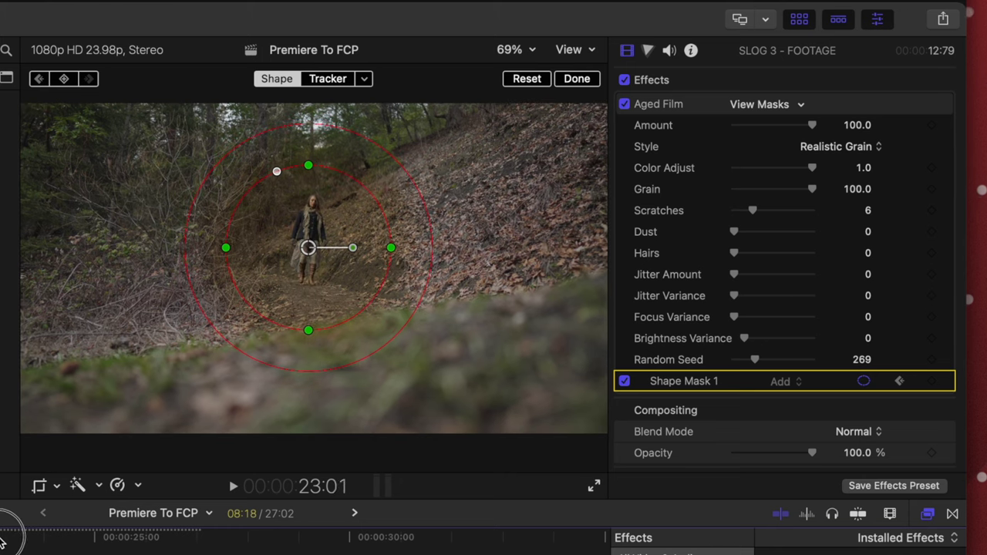
pyautogui.moveTo(320, 255); pyautogui.dragTo(333, 258)
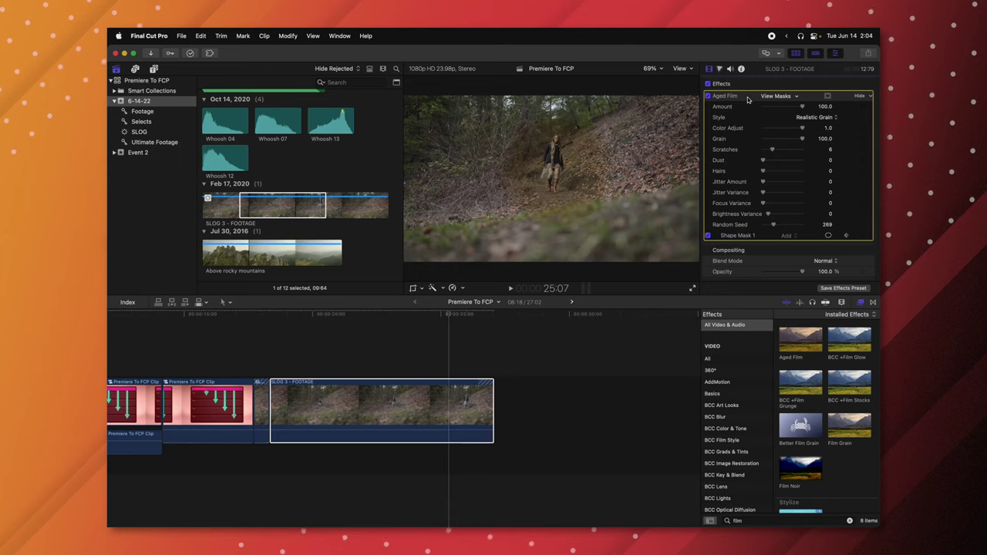
# Remove the Aged Film effect, reapply it directly onto the walking person as a tracked object, and analyze the motion.
pyautogui.scroll(-5, 747, 99)
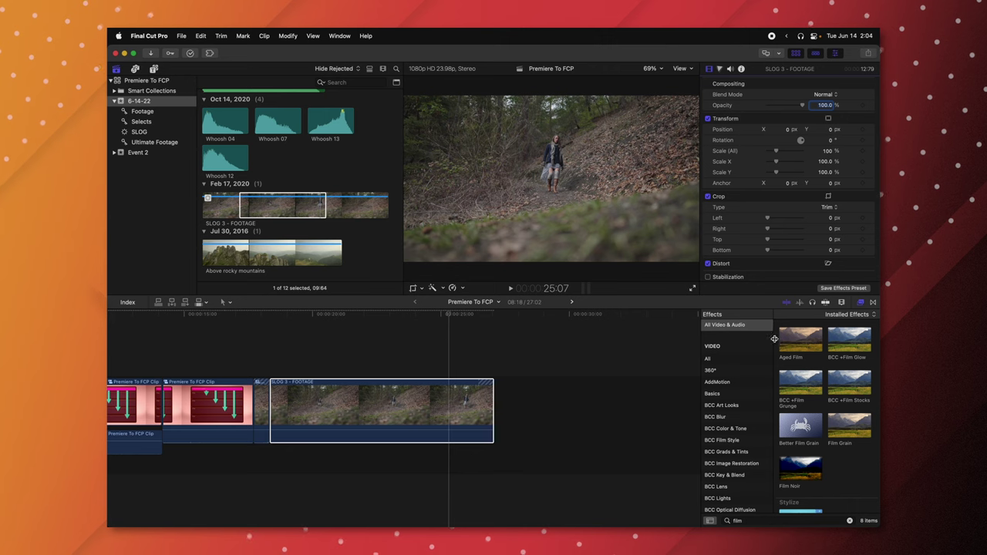
pyautogui.moveTo(804, 342); pyautogui.dragTo(555, 147)
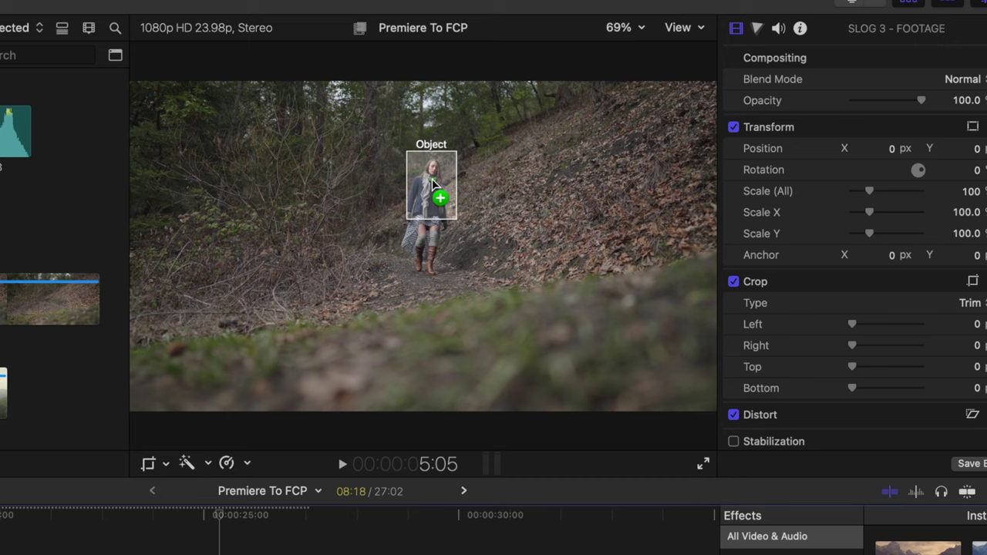
pyautogui.moveTo(432, 181); pyautogui.dragTo(433, 184)
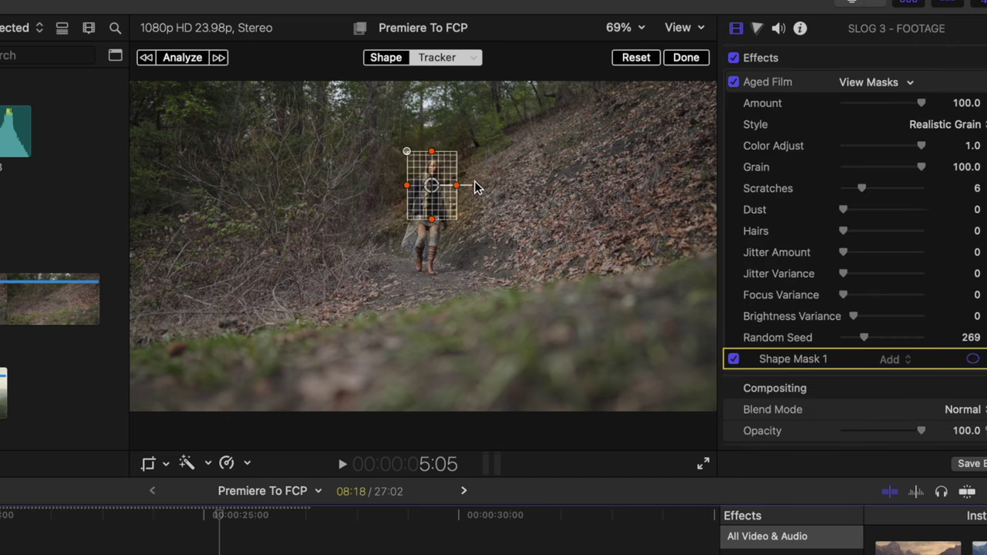
pyautogui.click(183, 58)
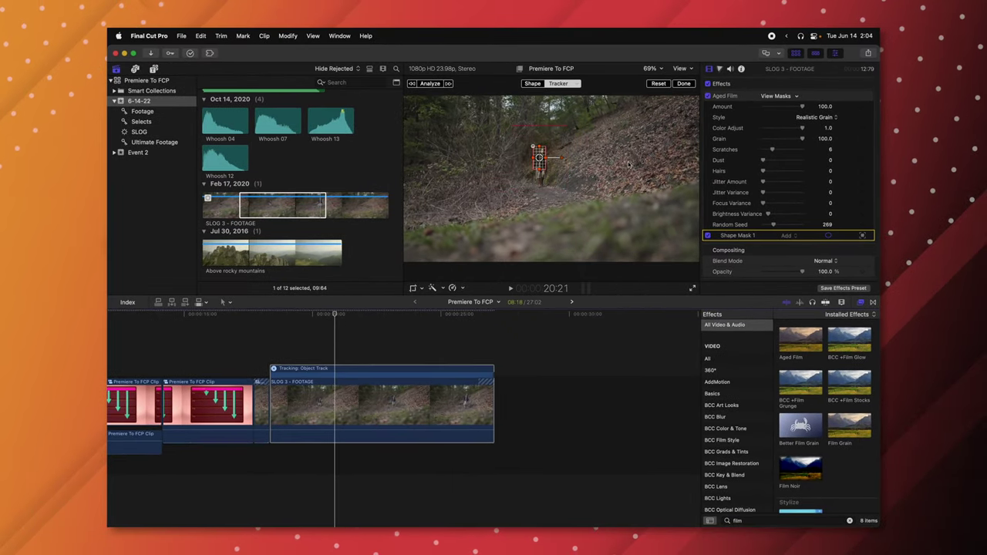
pyautogui.click(684, 83)
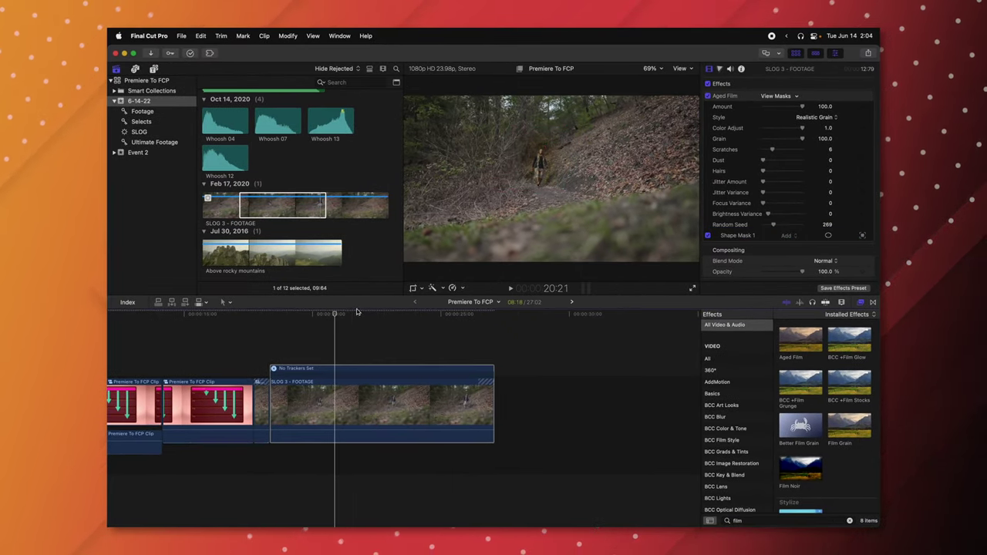
pyautogui.moveTo(357, 312)
pyautogui.mouseDown()
pyautogui.moveTo(469, 314)
pyautogui.moveTo(349, 314)
pyautogui.mouseUp()
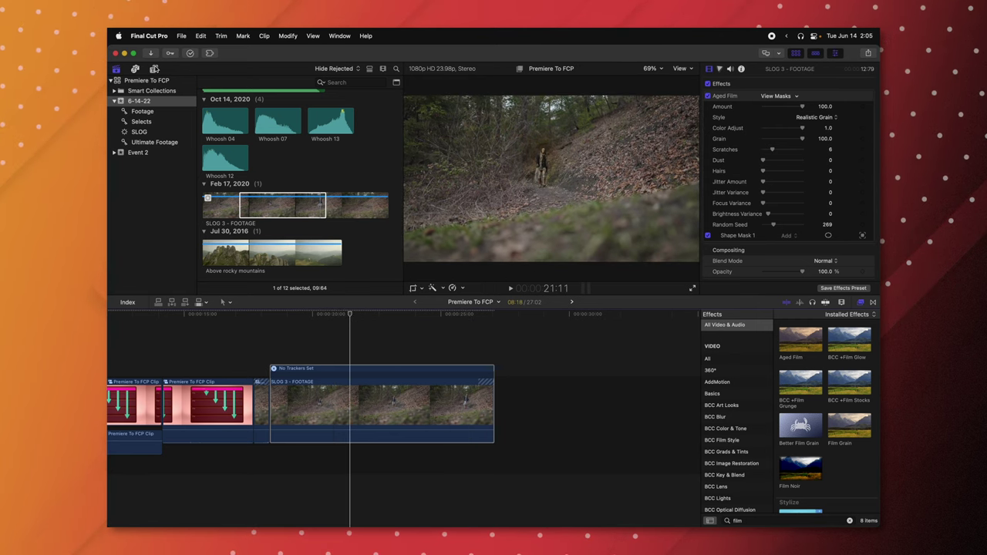
# Add a Basic Title to the footage and attach it to the walking person with object tracking.
pyautogui.press('alt+super+1')
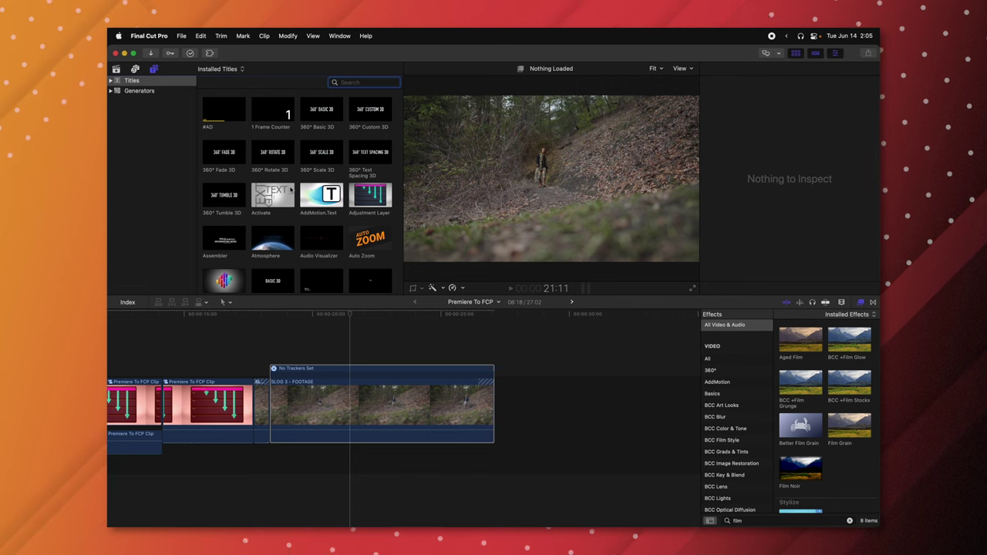
pyautogui.scroll(-5, 332, 193)
pyautogui.moveTo(372, 112); pyautogui.dragTo(546, 156)
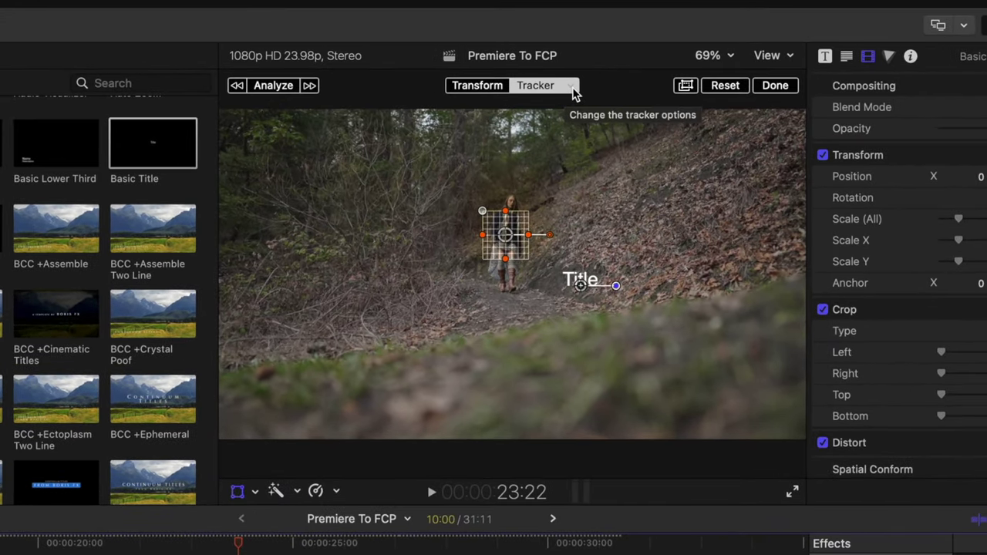
# Set the title's tracker to the existing Object Track and preview the tracked title across the clip.
pyautogui.click(572, 88)
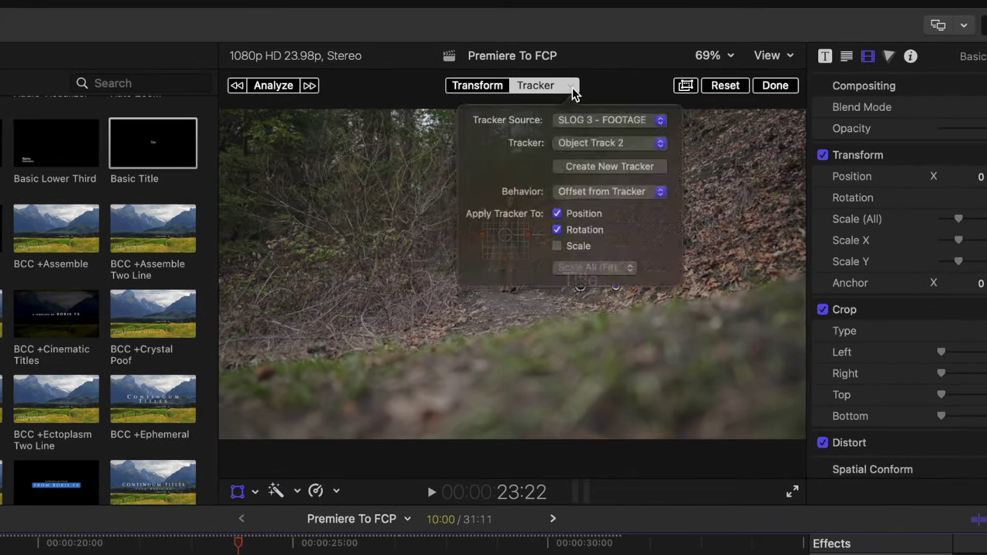
pyautogui.click(598, 153)
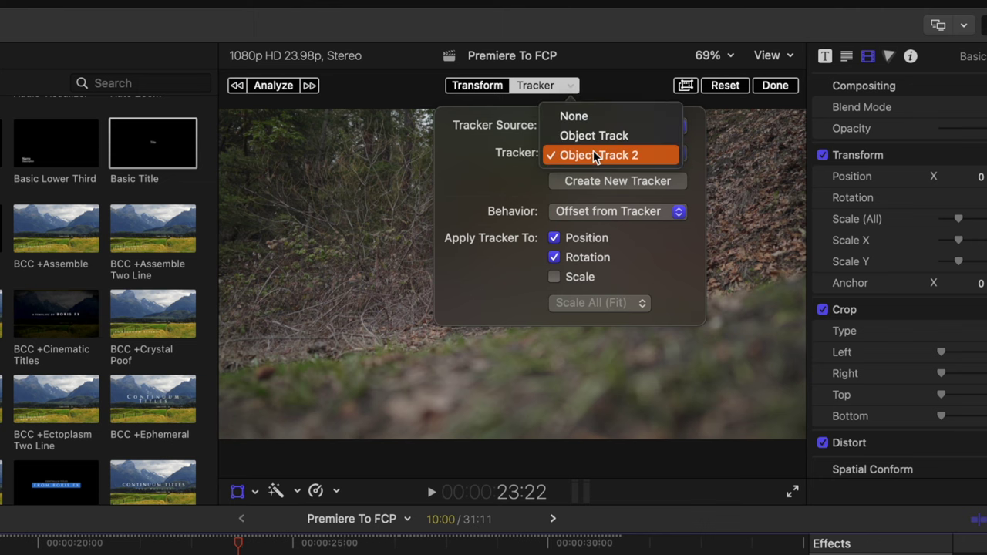
pyautogui.click(599, 139)
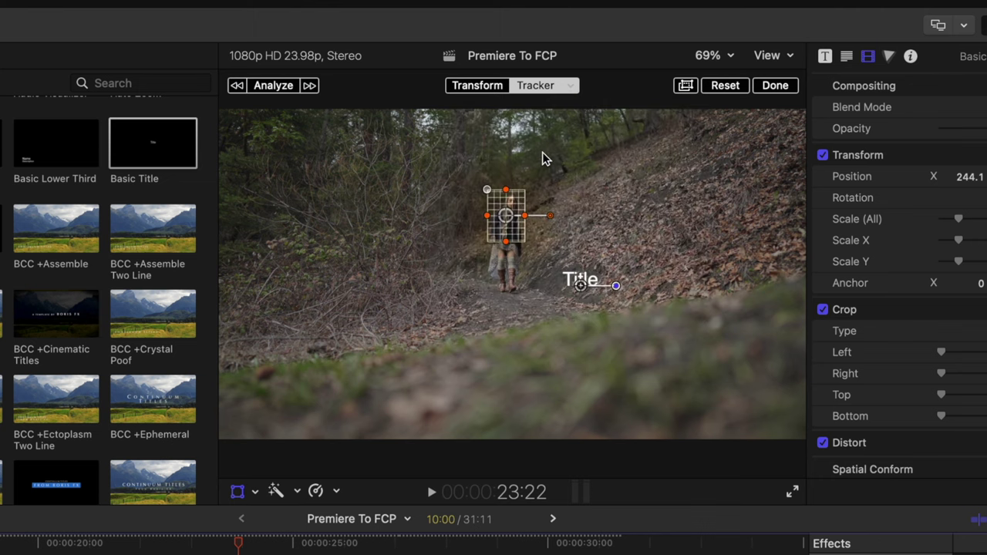
pyautogui.moveTo(236, 545); pyautogui.dragTo(168, 544)
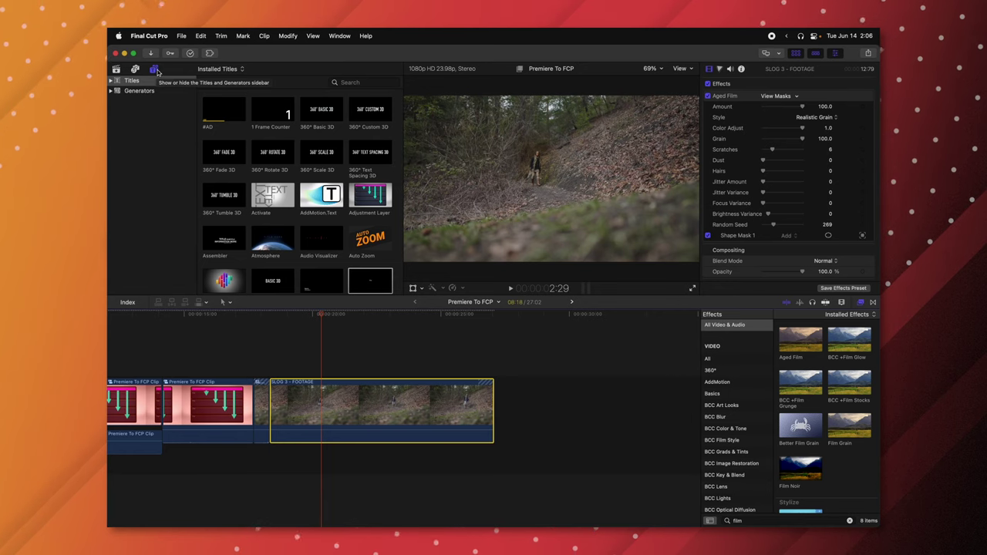
# Find Basic Title among the installed titles and place it above the last SLOG 3 - FOOTAGE clip.
pyautogui.click(154, 70)
pyautogui.click(154, 69)
pyautogui.moveTo(400, 91)
pyautogui.mouseDown()
pyautogui.moveTo(387, 149)
pyautogui.moveTo(388, 81)
pyautogui.mouseUp()
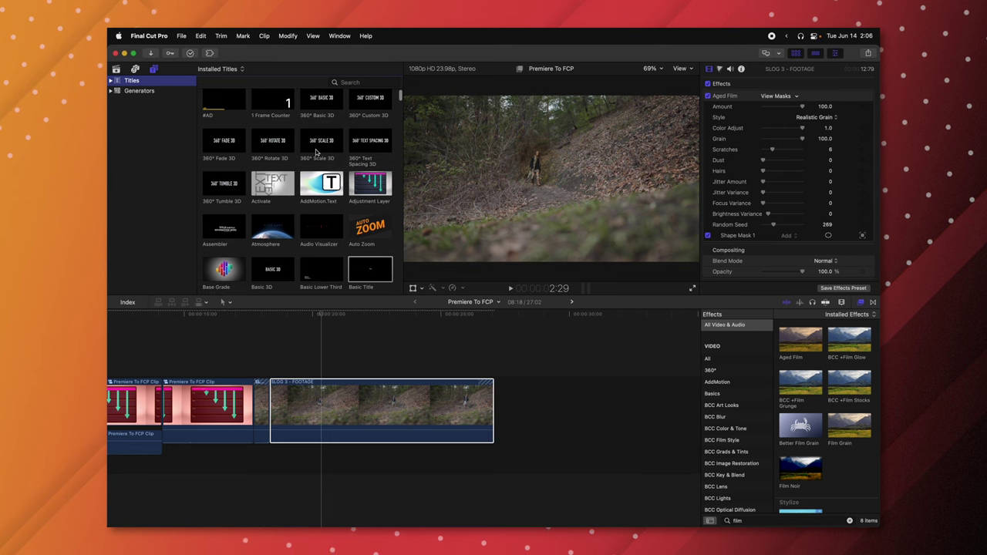
pyautogui.scroll(-3, 315, 158)
pyautogui.moveTo(357, 183); pyautogui.dragTo(272, 357)
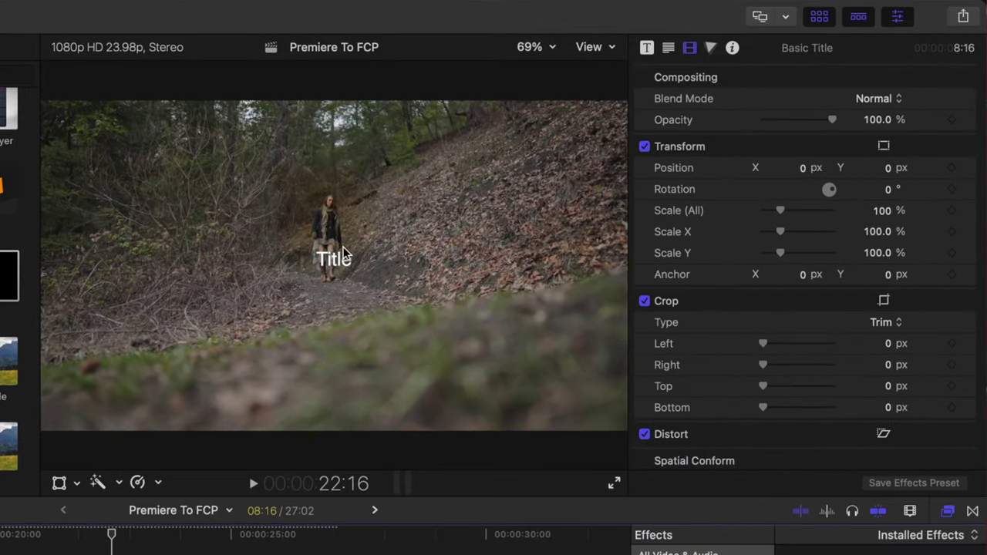
# Move the title to about X -420.75 px, Y 233.51 px and replace its text with "SUBSCRIBE!".
pyautogui.moveTo(344, 254); pyautogui.dragTo(216, 185)
pyautogui.doubleClick(215, 185)
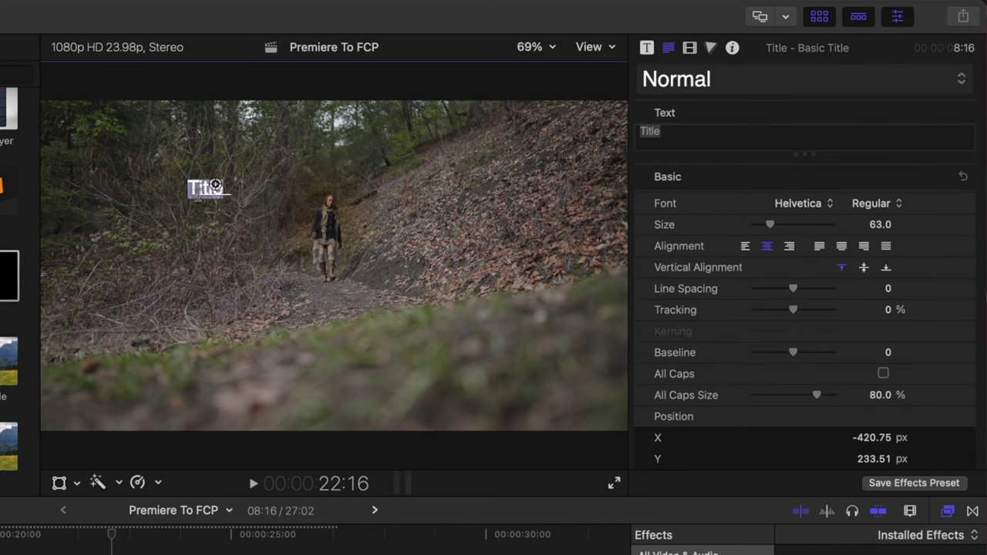
pyautogui.write('SUBSCRIBE!')
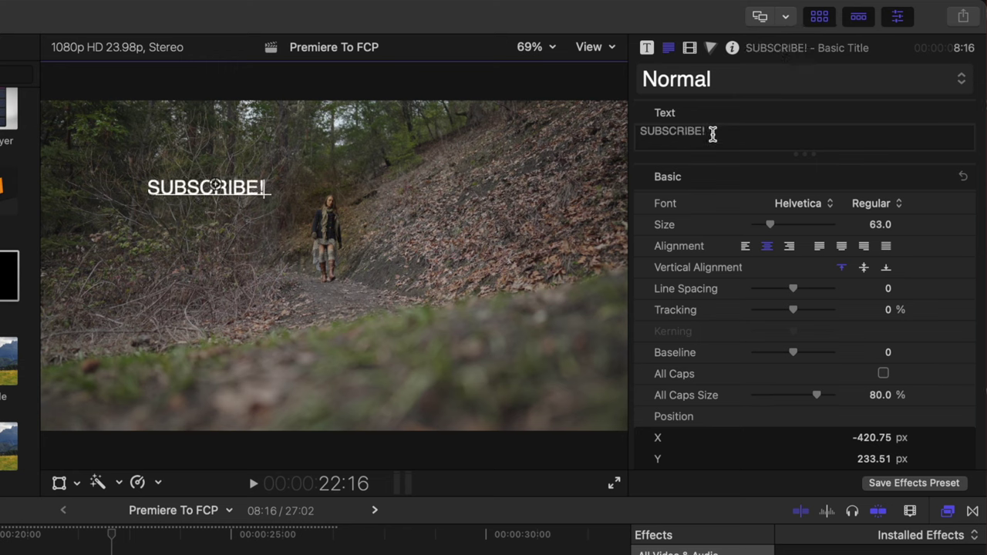
# Format the SUBSCRIBE! title in Roboto Black at size 135, left-aligned.
pyautogui.click(803, 212)
pyautogui.scroll(-3, 815, 323)
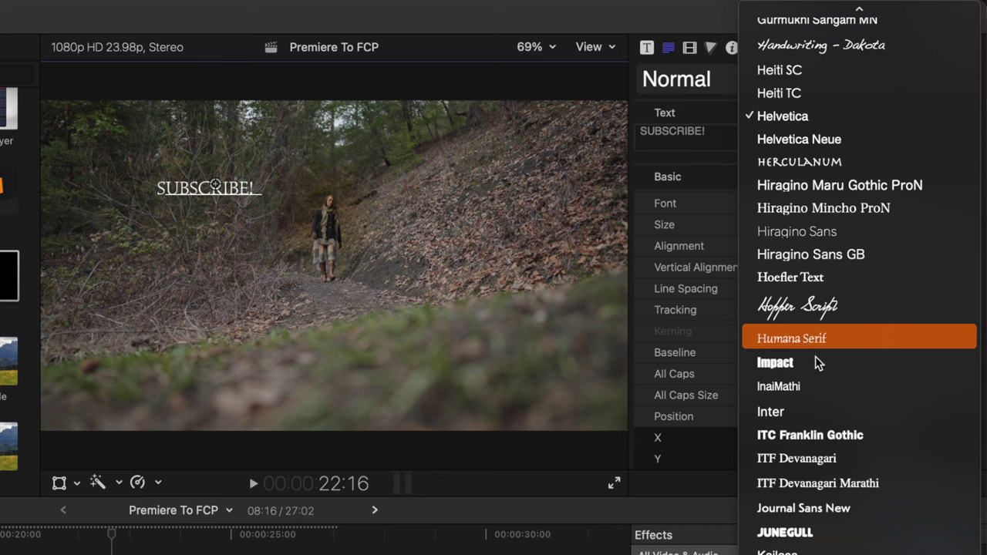
pyautogui.scroll(-10, 823, 366)
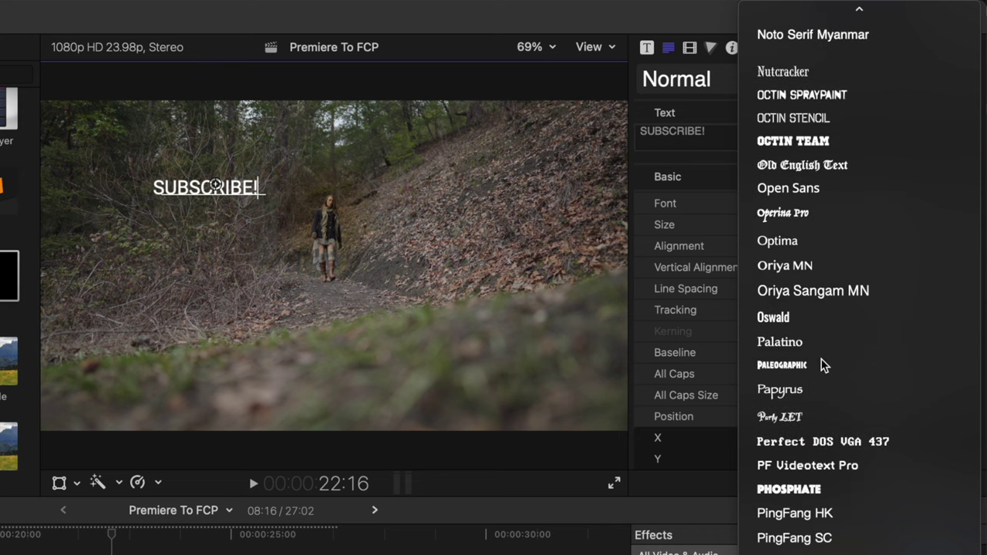
pyautogui.press('Escape')
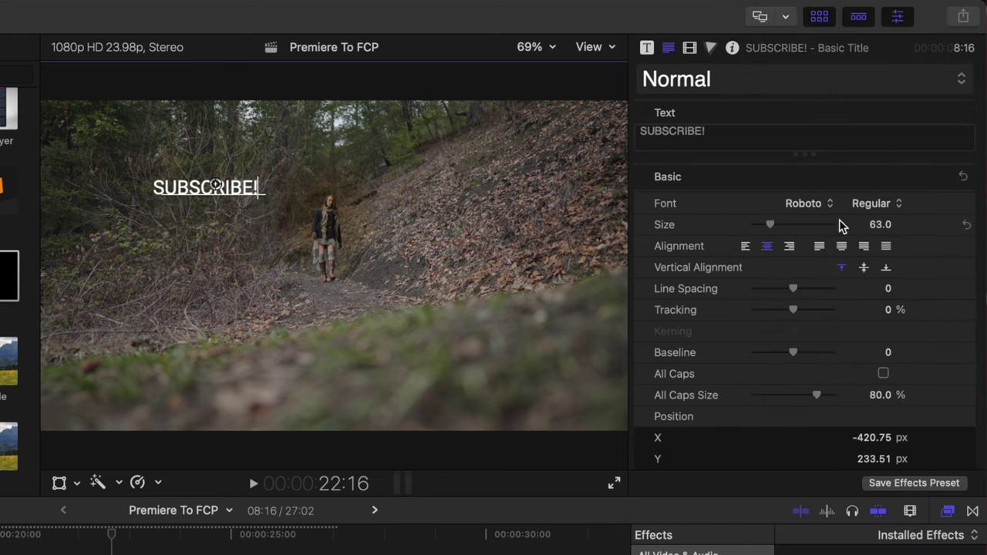
pyautogui.click(875, 204)
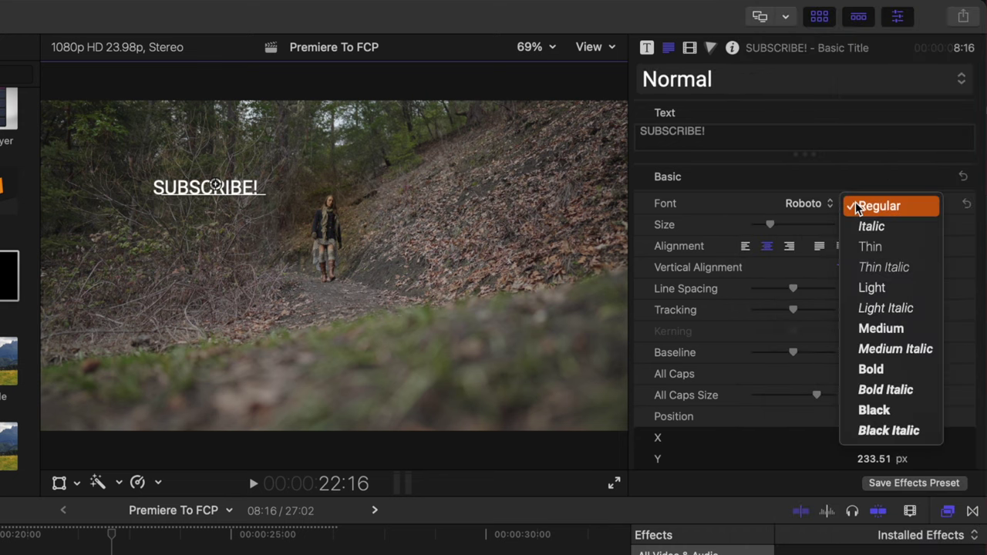
pyautogui.click(885, 409)
pyautogui.moveTo(777, 232); pyautogui.dragTo(786, 249)
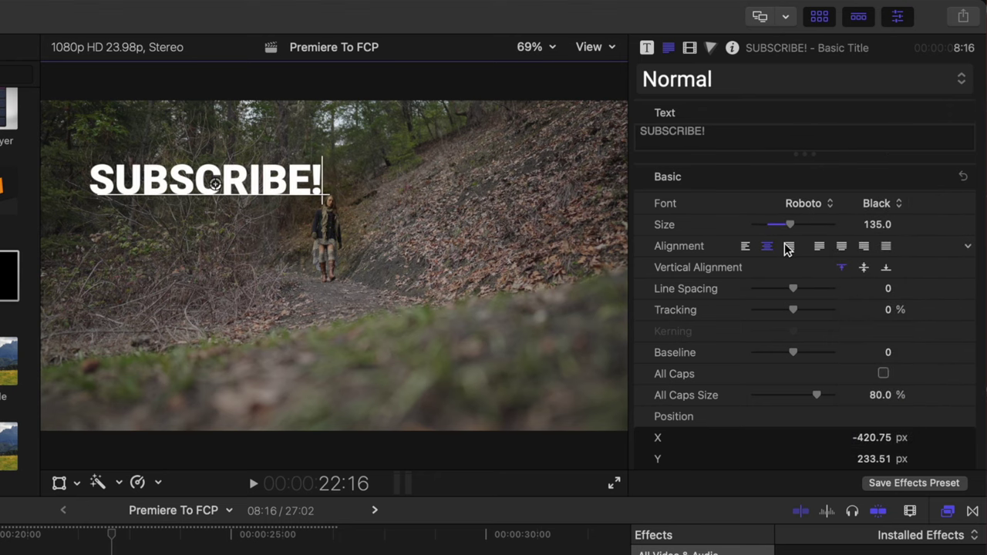
# Change the face color of the SUBSCRIBE! title to yellow.
pyautogui.scroll(-5, 798, 370)
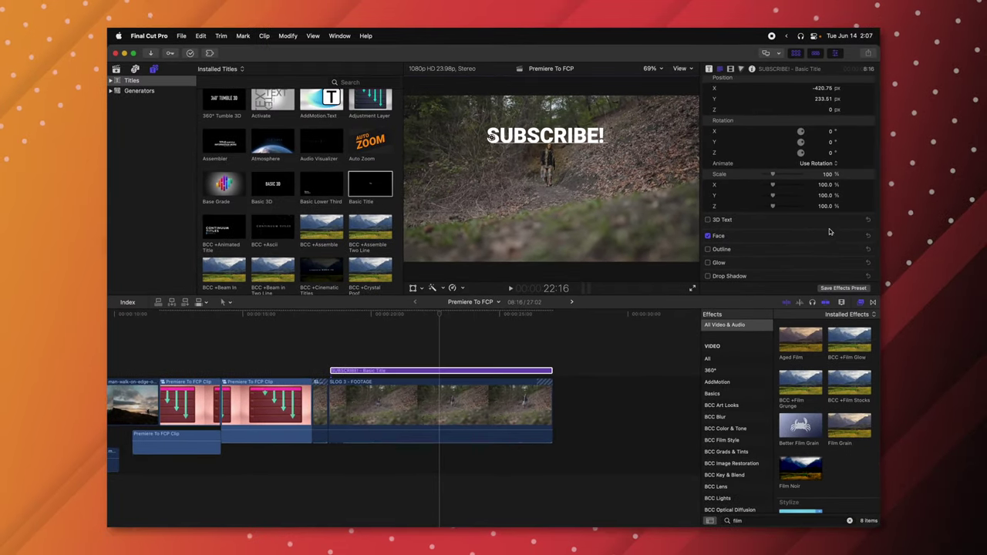
pyautogui.click(943, 379)
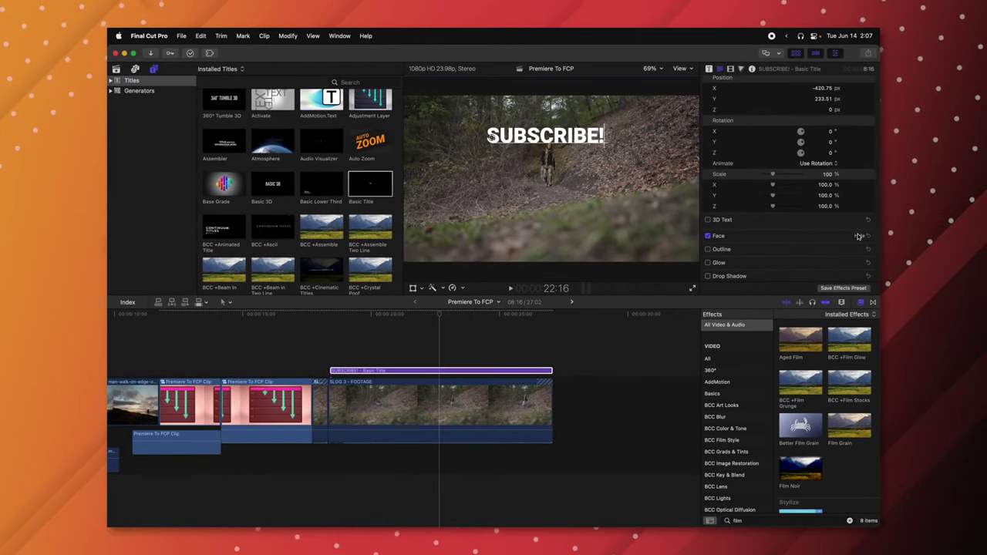
pyautogui.click(823, 256)
pyautogui.click(171, 424)
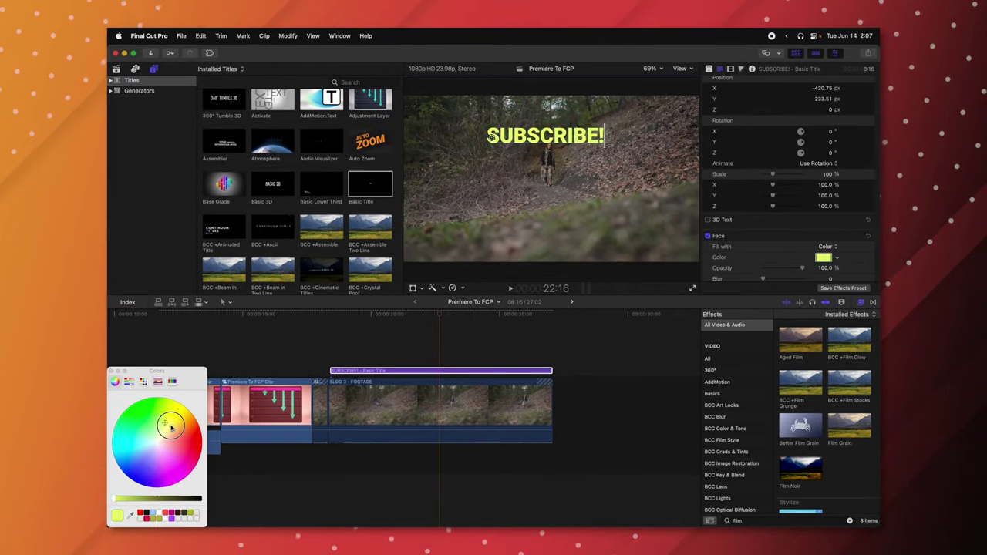
pyautogui.click(111, 371)
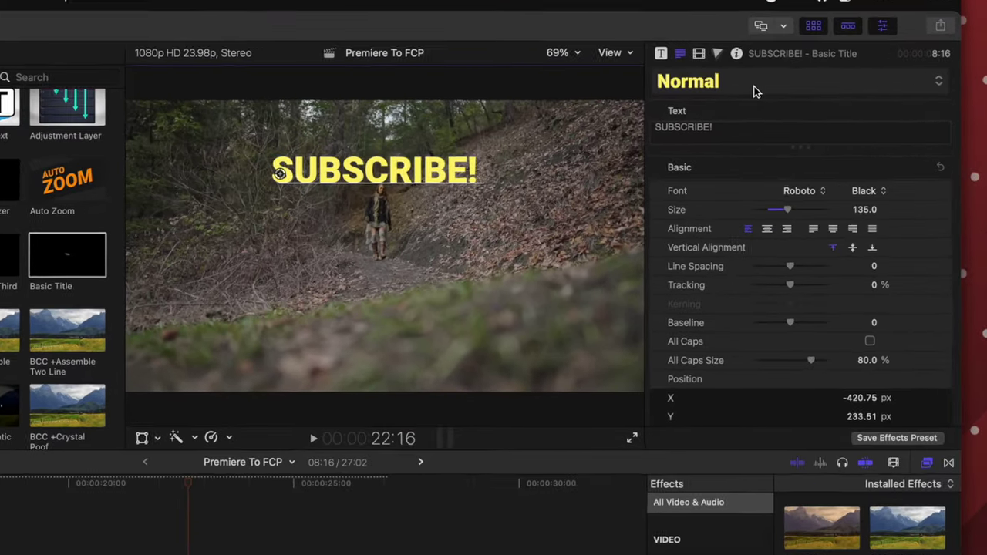
# Save all of the title's format and appearance attributes as a preset named SUBSCRIBE.
pyautogui.click(756, 91)
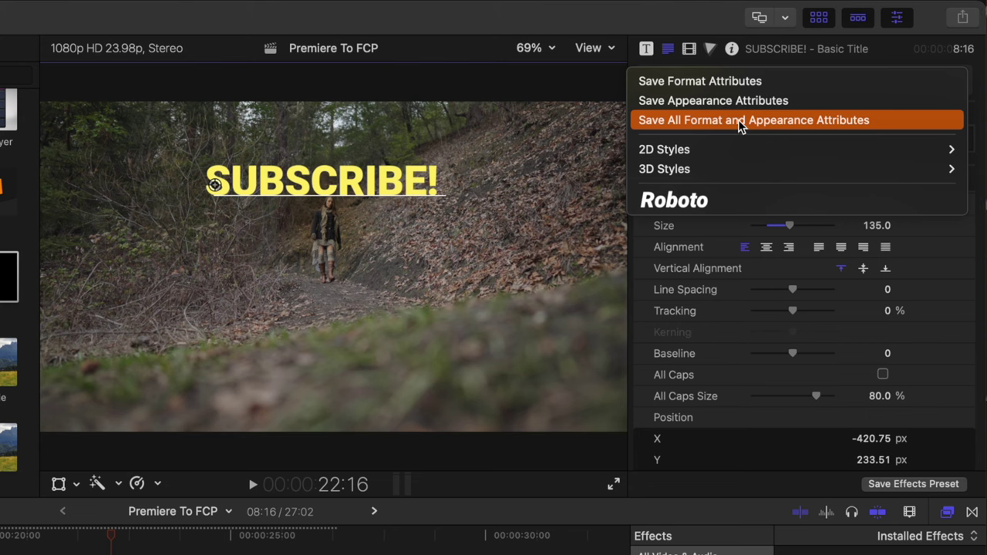
pyautogui.click(754, 120)
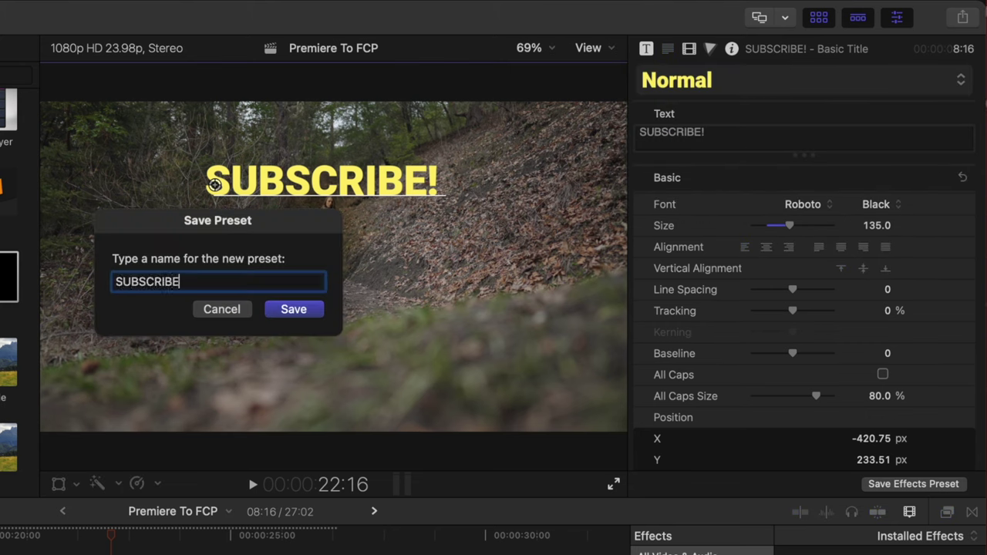
pyautogui.press('Return')
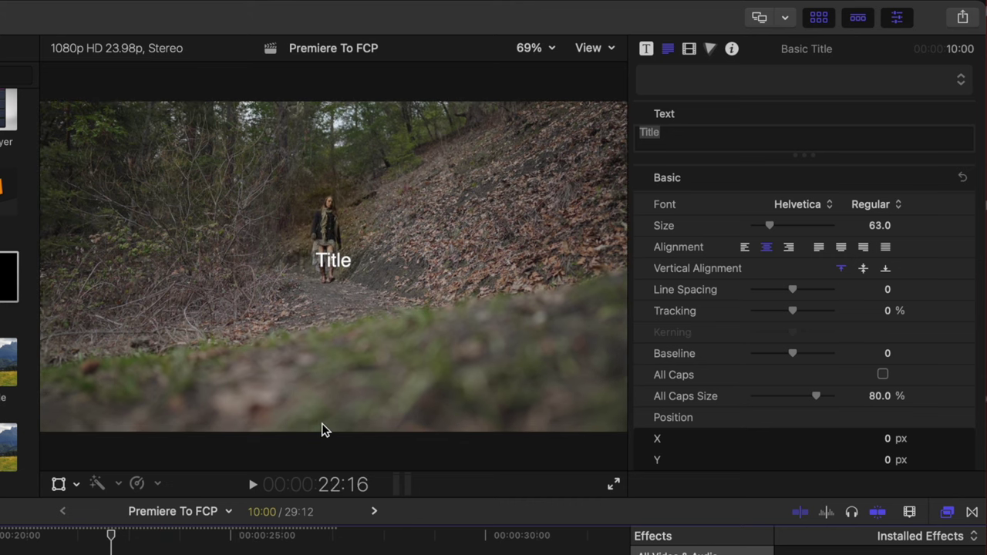
# Apply the saved SUBSCRIBE preset to the new basic title and replace its text with "SUBSCRIBE!".
pyautogui.click(731, 77)
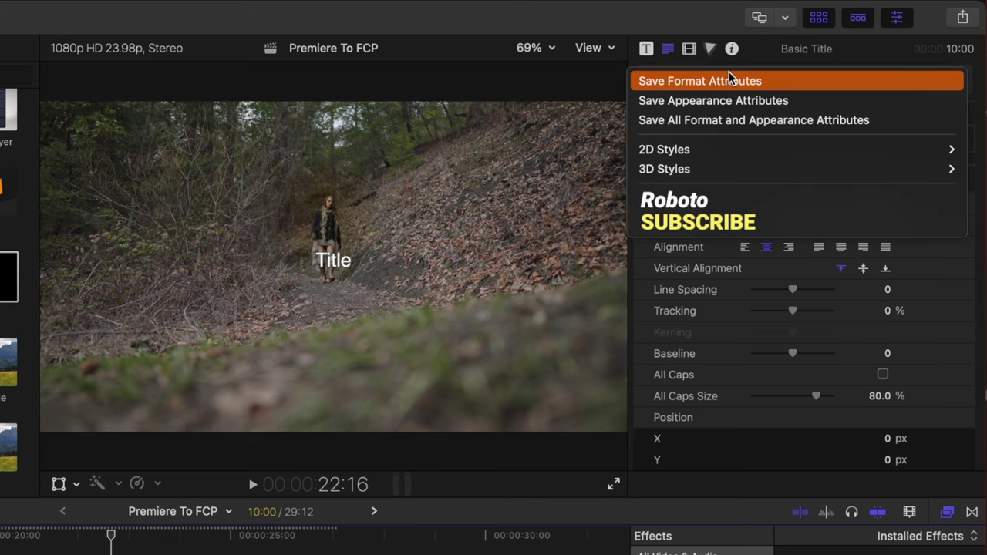
pyautogui.click(733, 220)
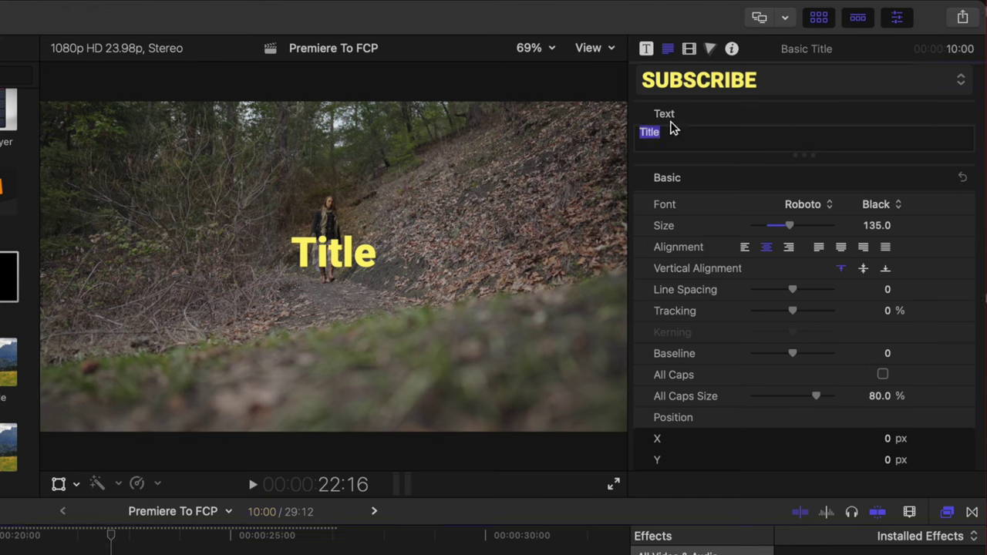
pyautogui.write('CRIBE!')
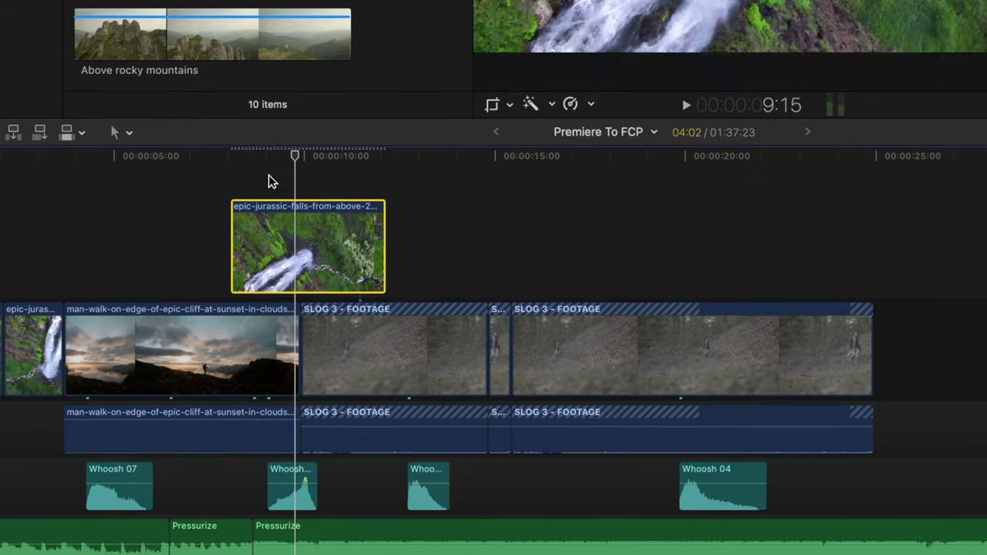
# Combine the connected waterfall clip, the cliff walk clip and the adjoining SLOG 3 clip into a new compound clip.
pyautogui.moveTo(187, 220); pyautogui.dragTo(370, 359)
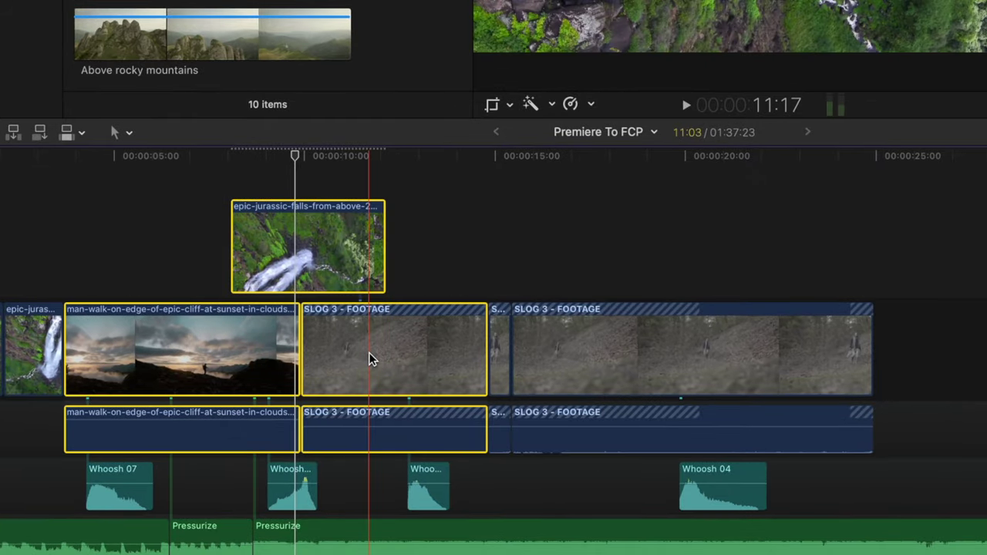
pyautogui.rightClick(350, 347)
pyautogui.click(429, 200)
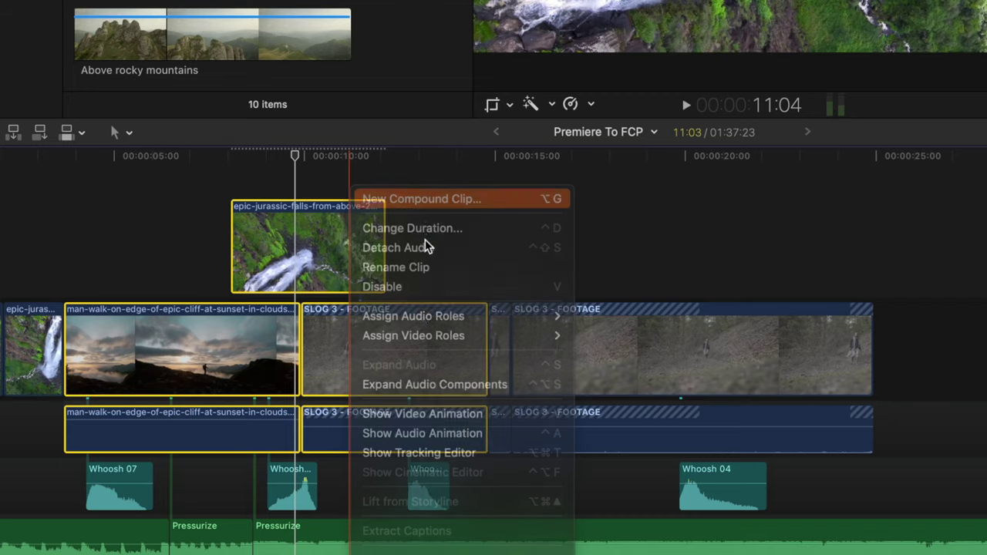
pyautogui.click(910, 134)
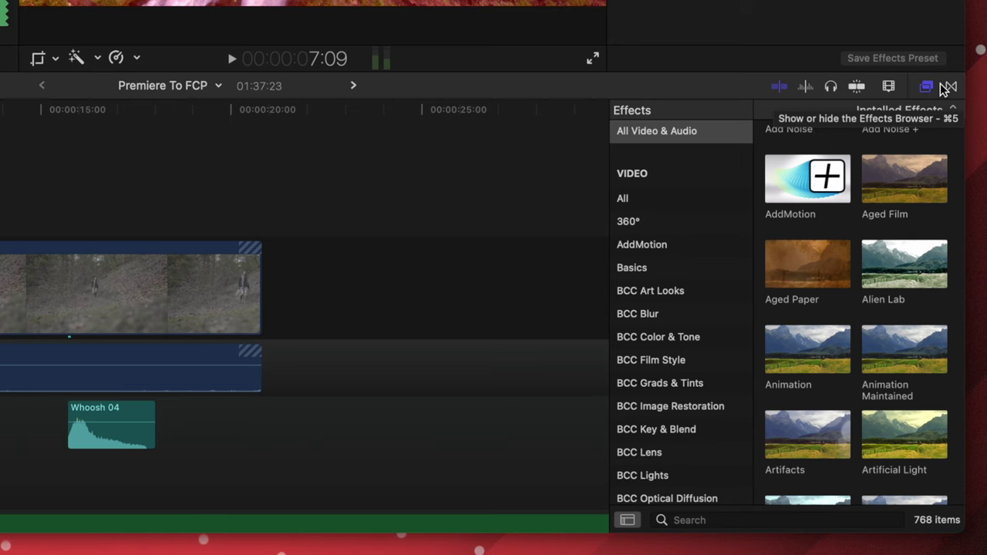
# Add transition 11 at the edit point between the first two waterfall clips.
pyautogui.click(950, 88)
pyautogui.scroll(5, 859, 246)
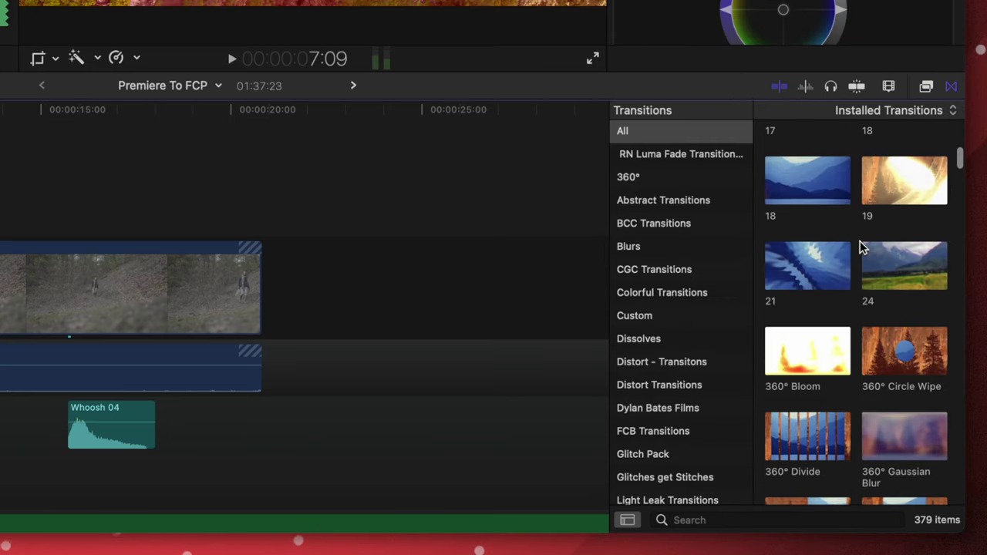
pyautogui.moveTo(831, 144); pyautogui.dragTo(0, 290)
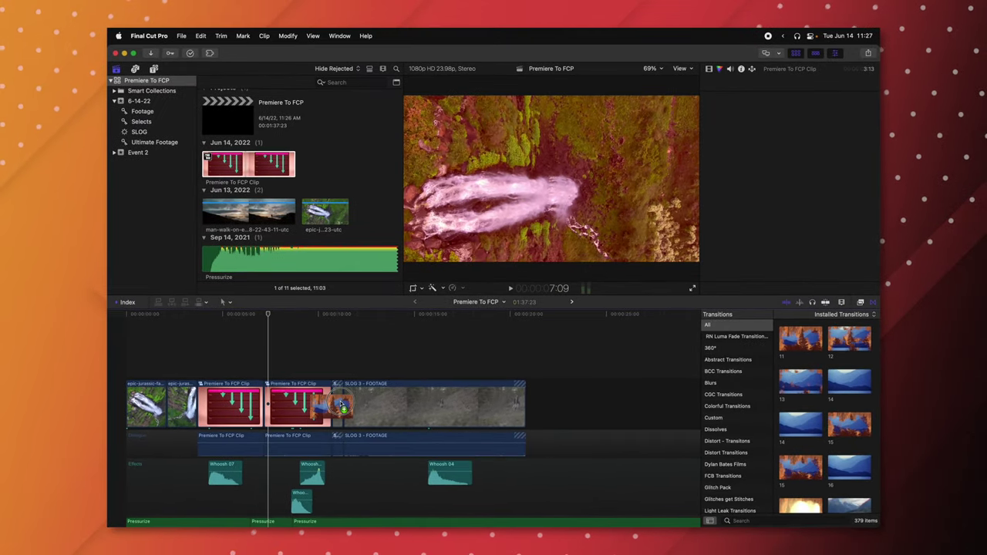
pyautogui.moveTo(342, 404); pyautogui.dragTo(163, 405)
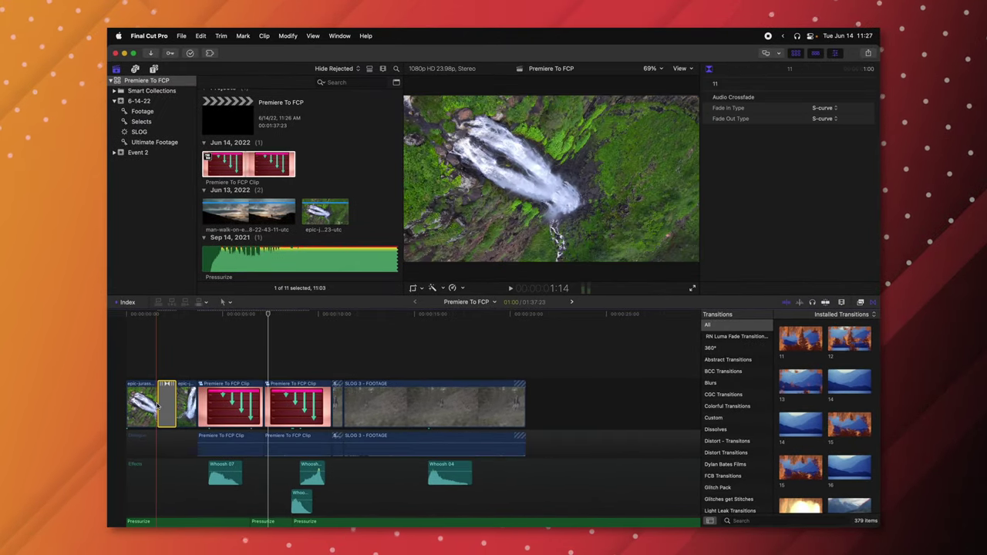
# Replace the second waterfall clip in the timeline with the man-walk cliff sunset clip from the browser.
pyautogui.press('super+6')
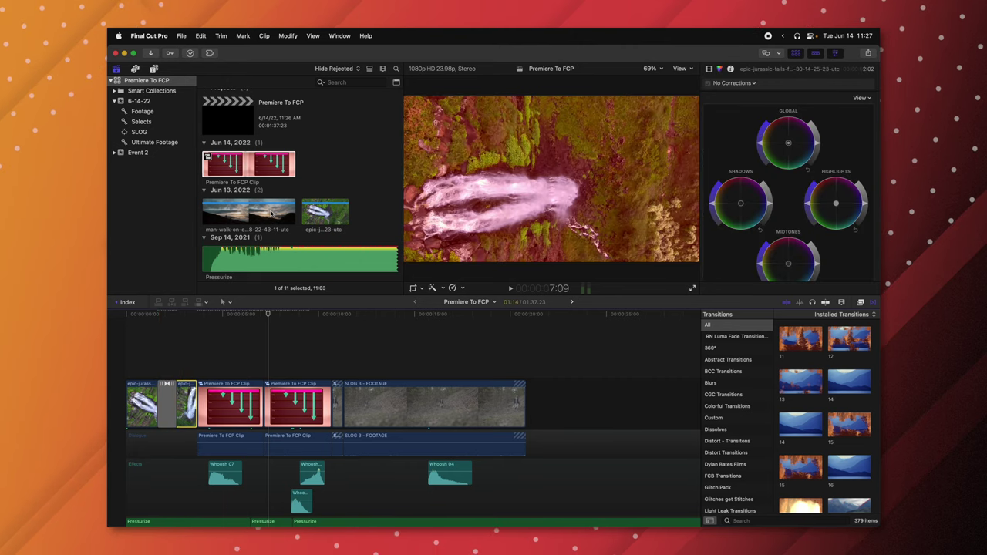
pyautogui.click(185, 378)
pyautogui.moveTo(165, 319); pyautogui.dragTo(268, 401)
pyautogui.moveTo(247, 122); pyautogui.dragTo(216, 402)
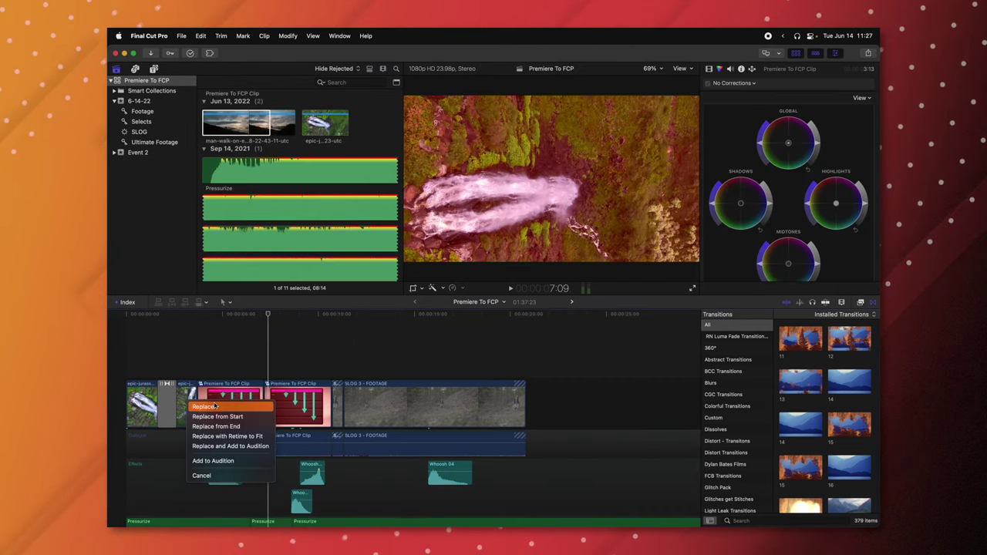
pyautogui.click(216, 406)
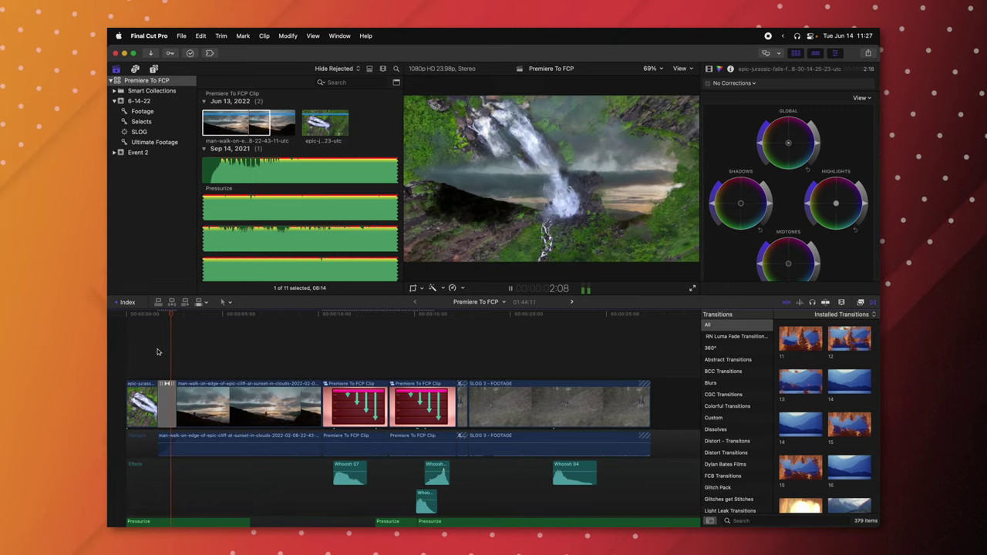
# Shift the transition between the waterfall and cliff clips later in time and lengthen it to 02:12.
pyautogui.click(183, 407)
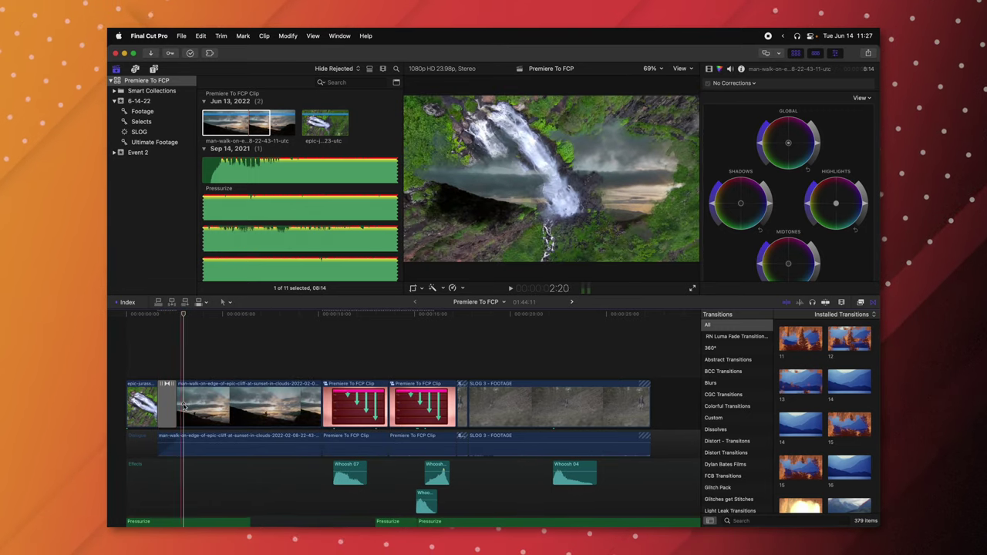
pyautogui.click(172, 393)
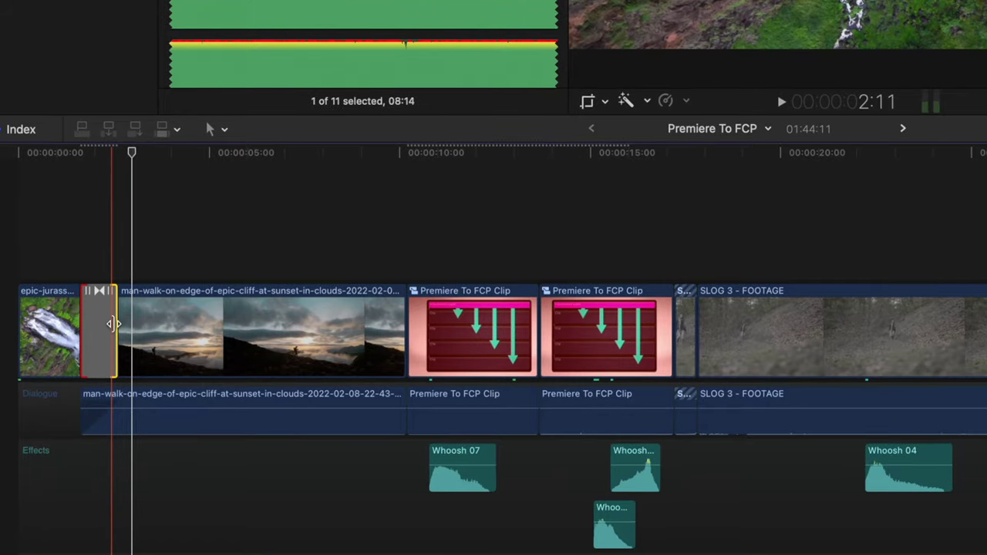
pyautogui.moveTo(112, 323)
pyautogui.mouseDown()
pyautogui.moveTo(97, 324)
pyautogui.moveTo(112, 327)
pyautogui.mouseUp()
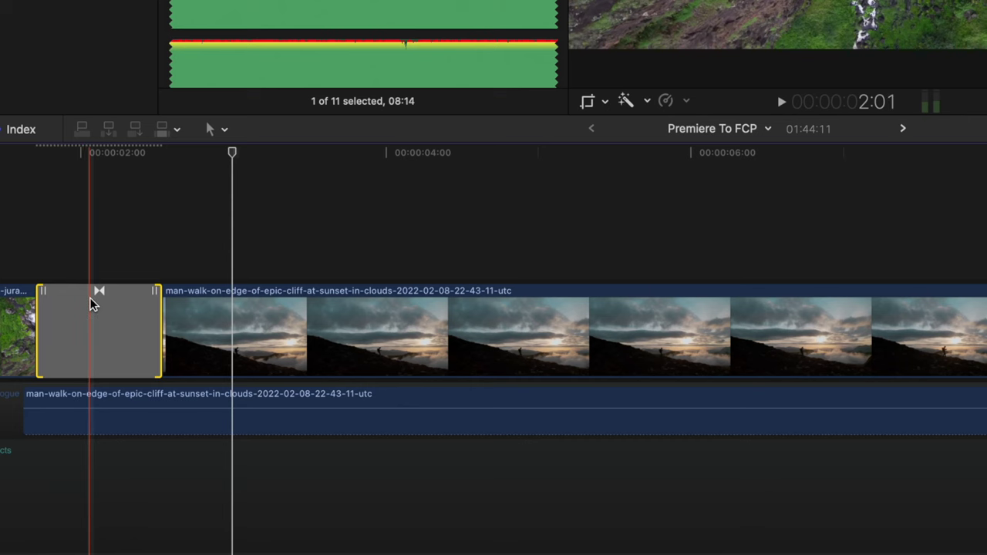
pyautogui.moveTo(91, 304); pyautogui.dragTo(447, 305)
pyautogui.moveTo(511, 327); pyautogui.dragTo(682, 346)
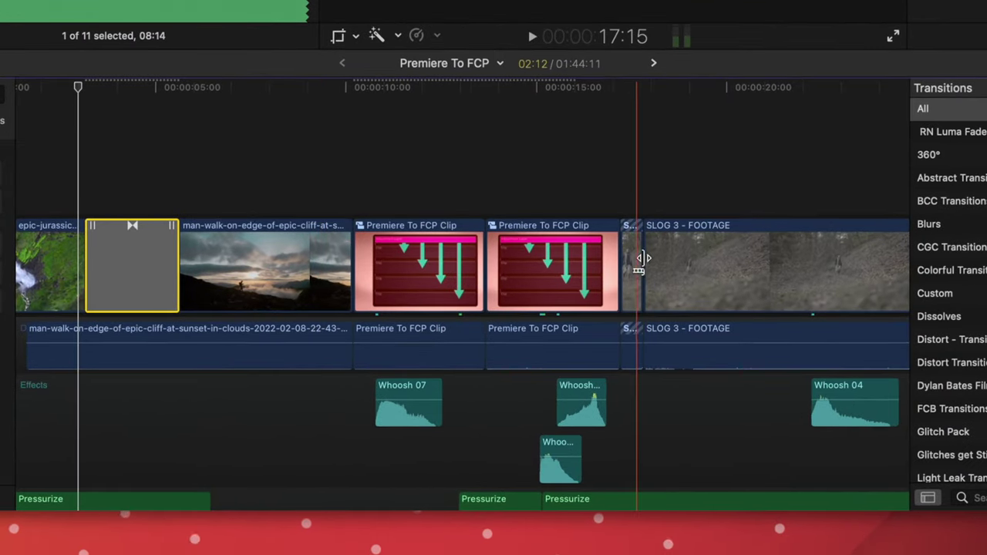
# Create a J-cut by extending the start of the last SLOG 3 clip's audio ahead of its video.
pyautogui.moveTo(650, 356); pyautogui.dragTo(602, 346)
pyautogui.moveTo(650, 270); pyautogui.dragTo(663, 272)
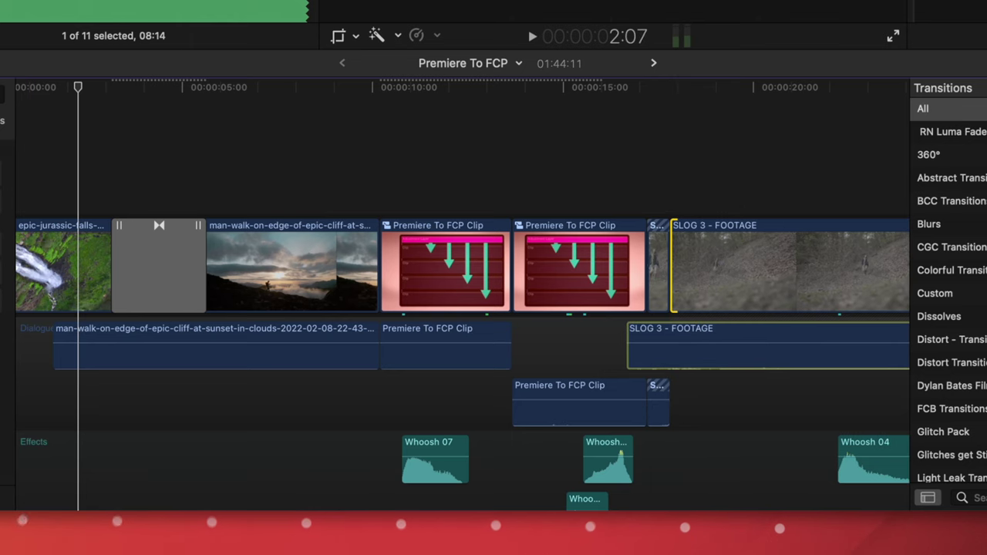
pyautogui.scroll(-2, 463, 308)
pyautogui.hscroll(5, 555, 362)
# Expand the last SLOG 3 clip's audio and extend its start further back beneath the preceding compound clip.
pyautogui.click(487, 343)
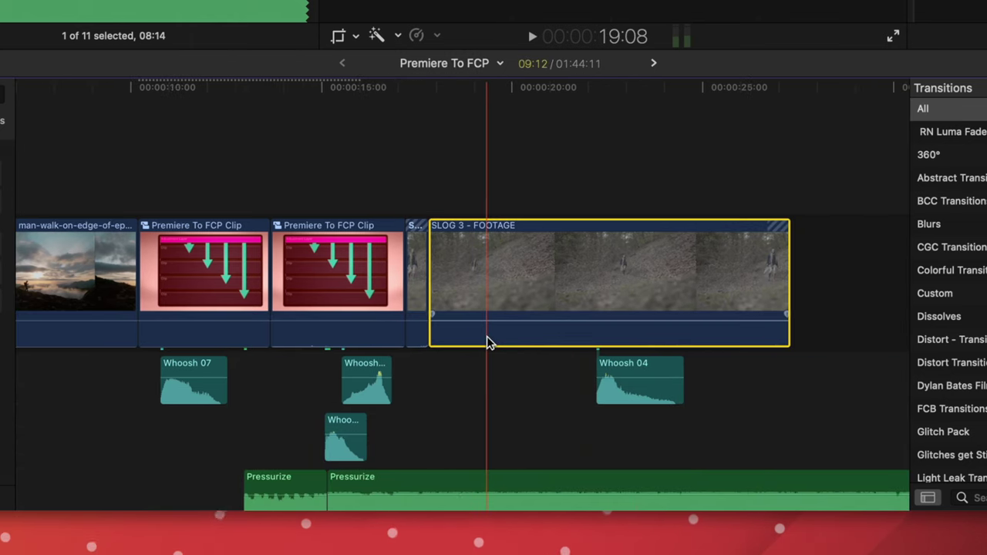
pyautogui.hscroll(-4, 443, 362)
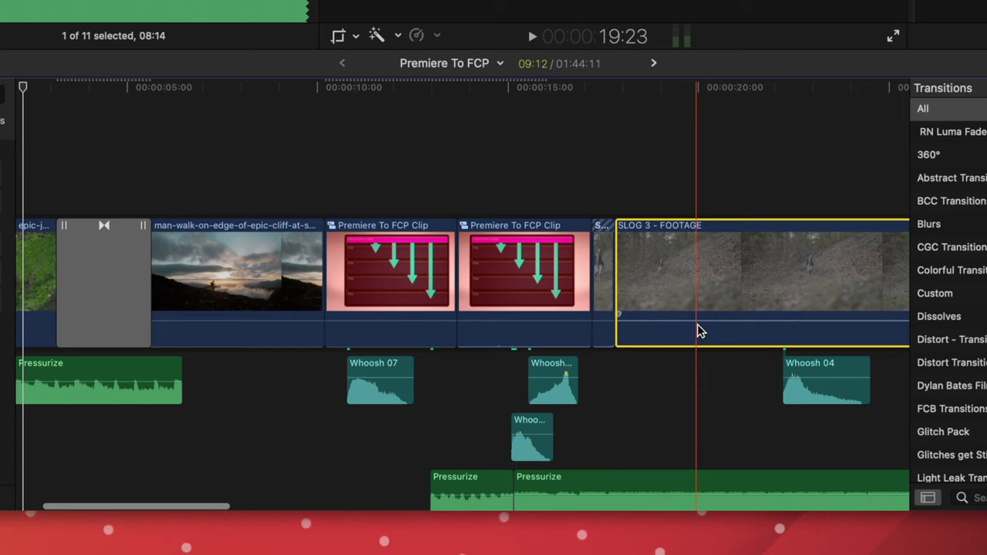
pyautogui.doubleClick(691, 345)
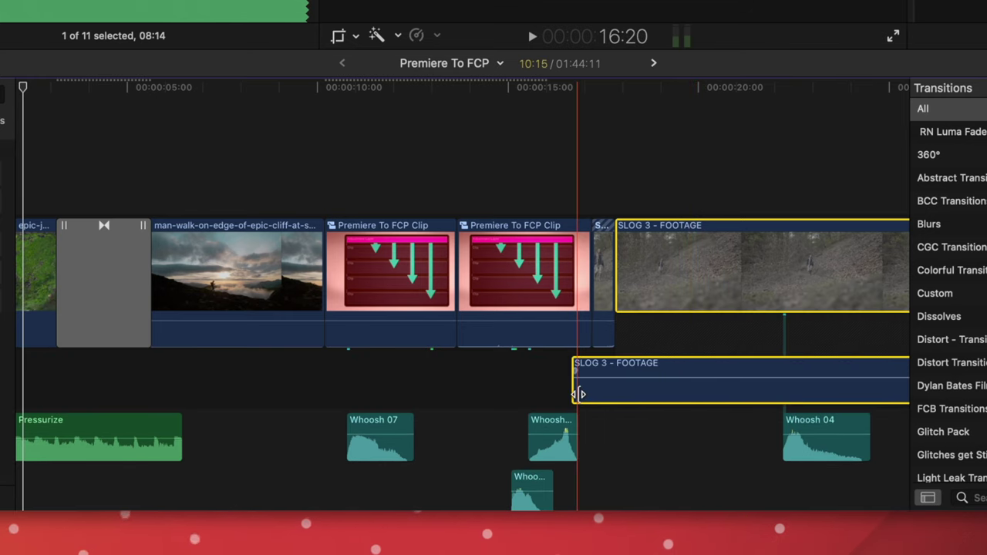
pyautogui.moveTo(578, 394); pyautogui.dragTo(408, 397)
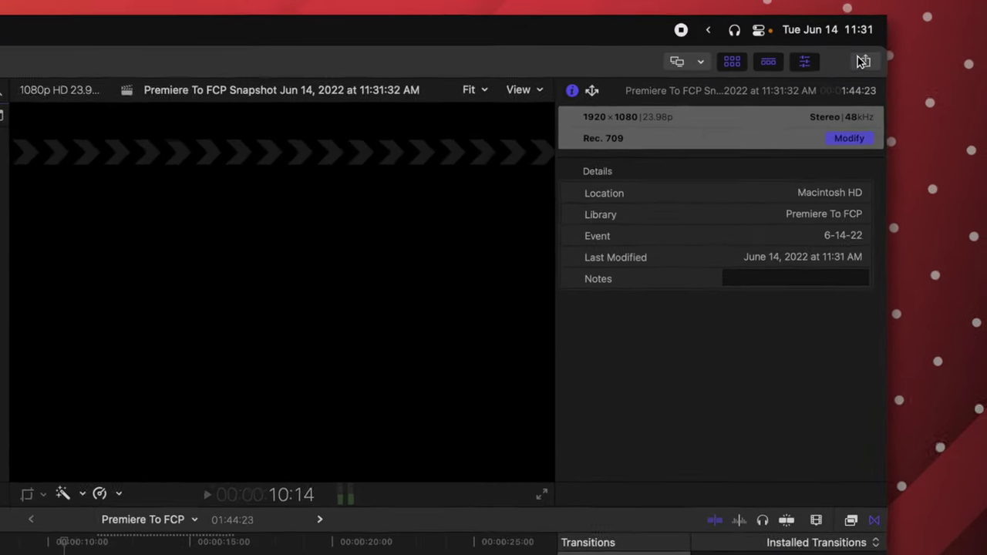
# Add a new Export File share destination below Export File (default) and name it Custom.
pyautogui.click(862, 63)
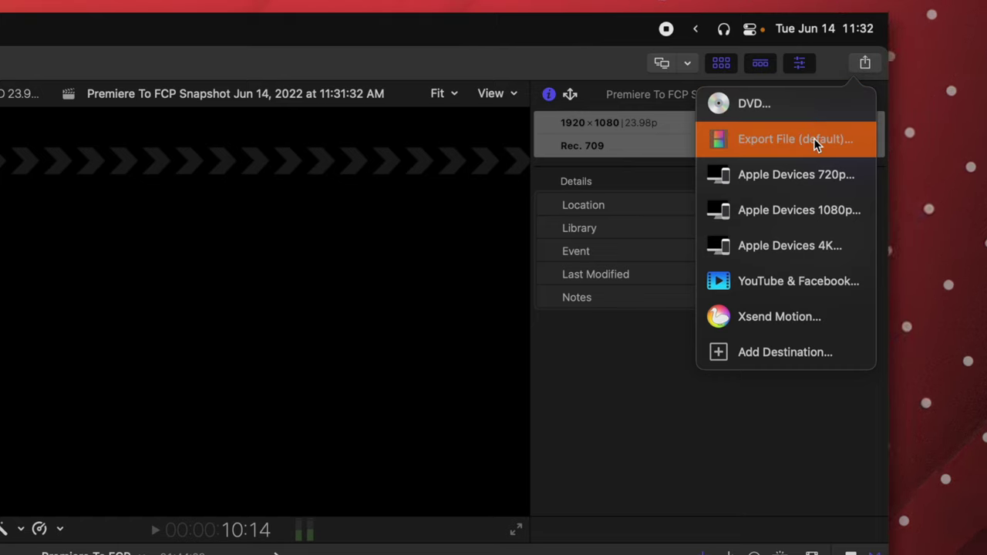
pyautogui.click(760, 353)
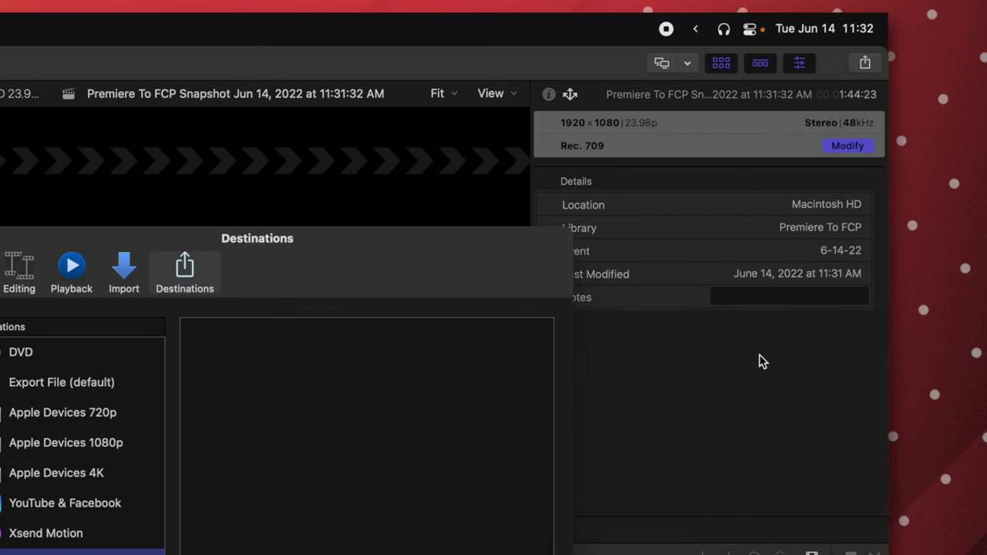
pyautogui.moveTo(30, 549); pyautogui.dragTo(13, 395)
pyautogui.doubleClick(23, 416)
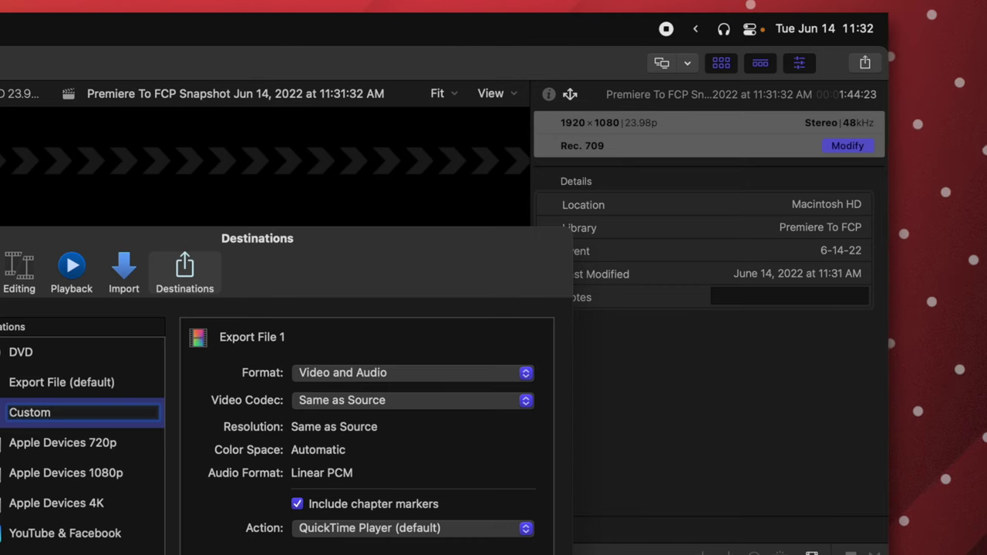
pyautogui.press('Return')
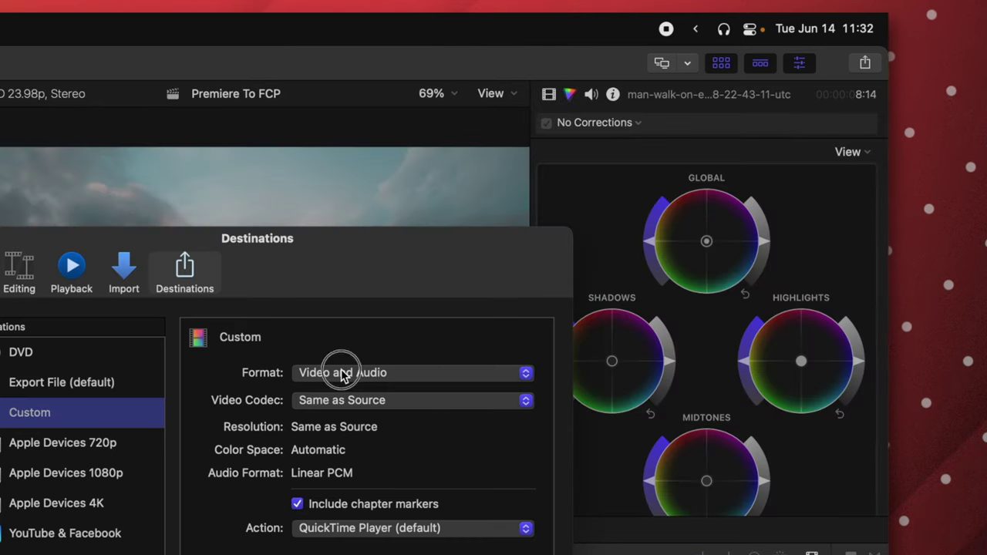
# Examine the format and video codec choices of the Custom destination.
pyautogui.click(341, 372)
pyautogui.click(340, 369)
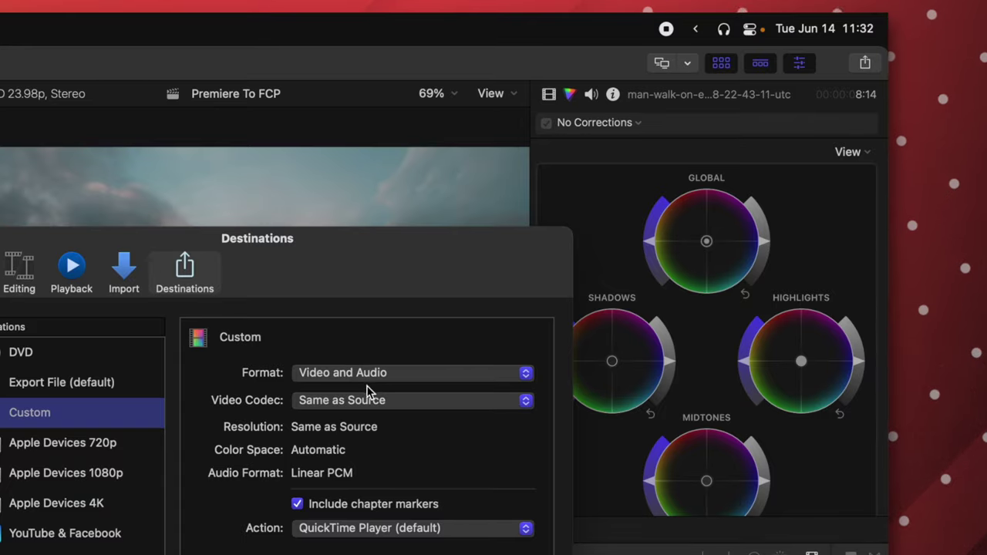
pyautogui.click(370, 397)
pyautogui.click(319, 549)
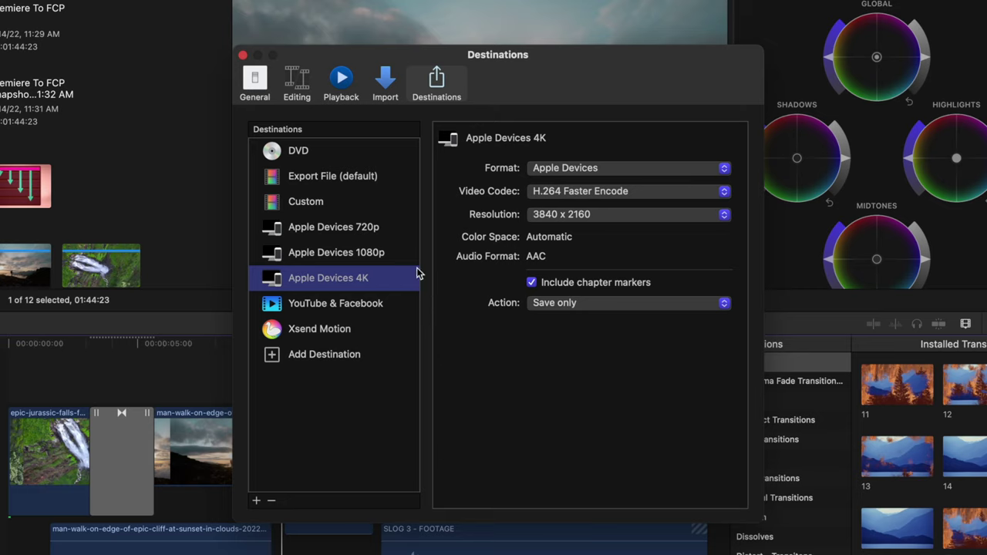
# Set the video codec of the Export File (default) destination to Apple ProRes 422 and close the destination settings.
pyautogui.press('Up')
pyautogui.press('Up')
pyautogui.press('Up')
pyautogui.press('Up')
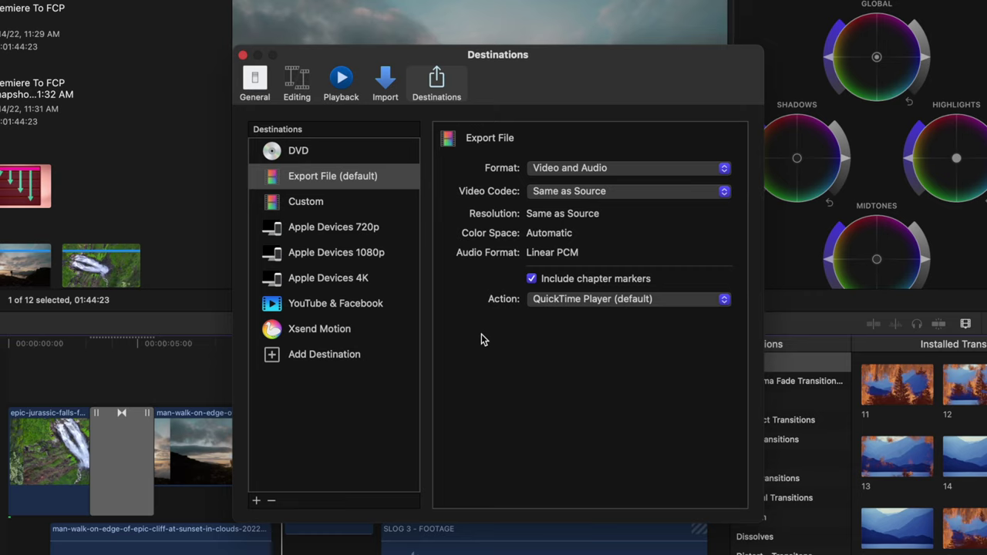
pyautogui.click(610, 191)
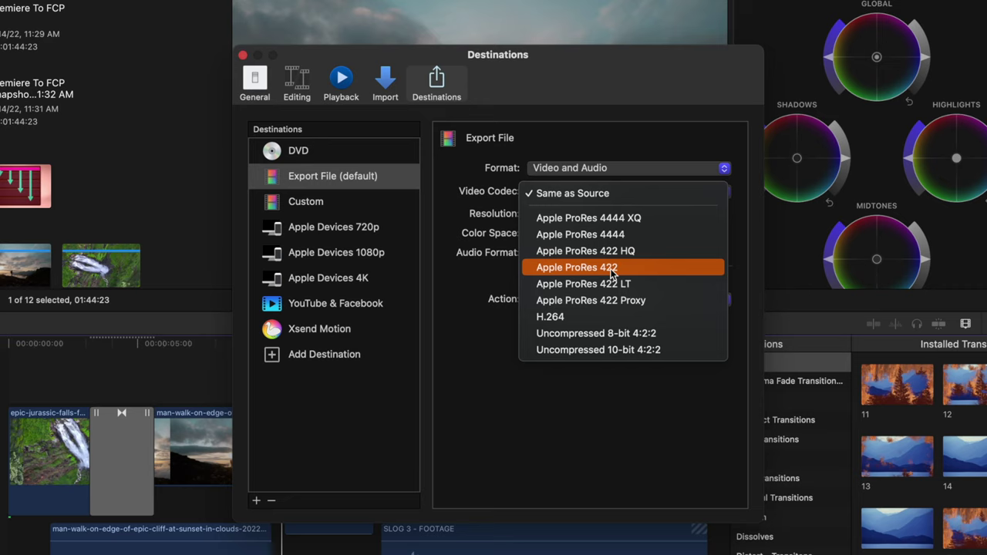
pyautogui.click(610, 268)
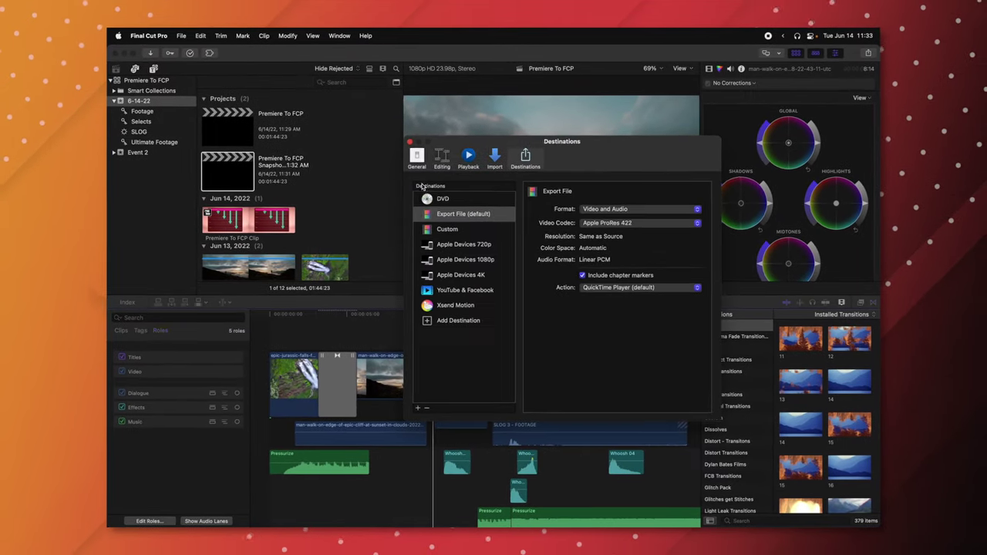
pyautogui.press('super+w')
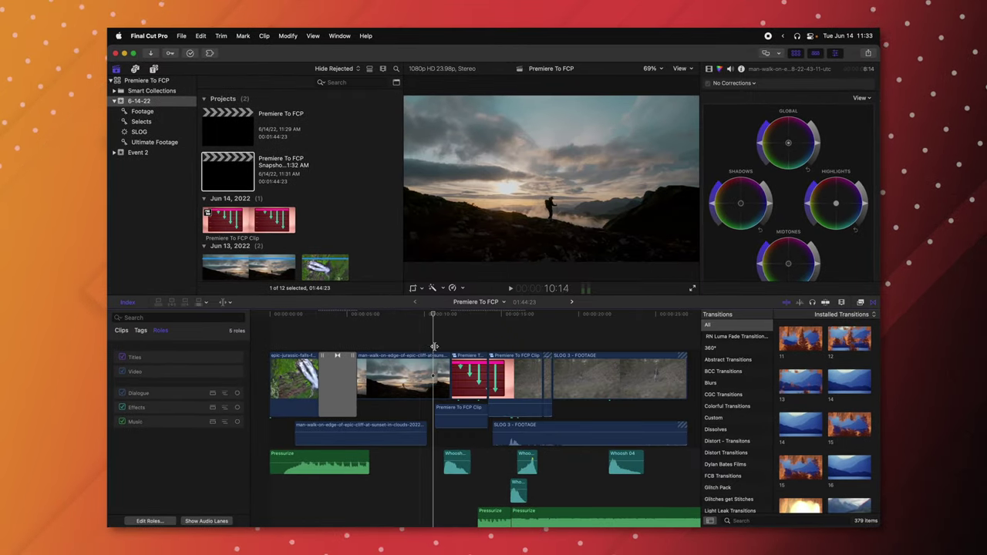
# Start a default file export of the Premiere To FCP project and set its roles to Multitrack QuickTime Movie.
pyautogui.click(869, 53)
pyautogui.click(831, 91)
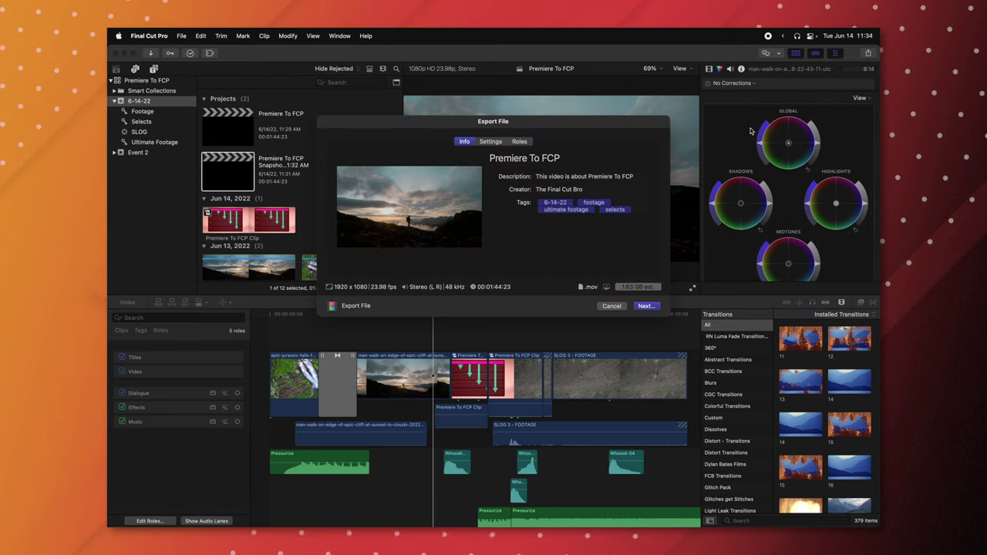
pyautogui.click(489, 142)
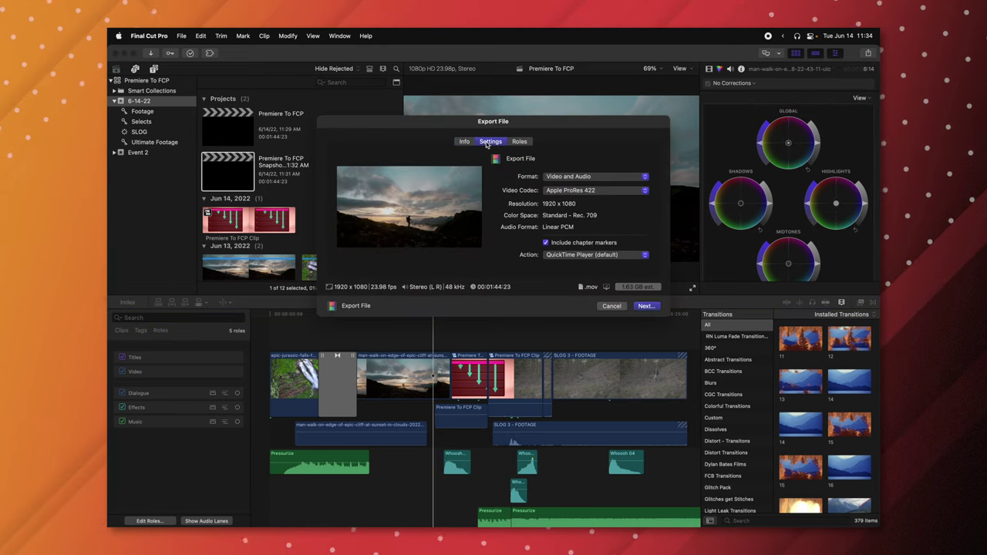
pyautogui.click(518, 141)
pyautogui.click(422, 162)
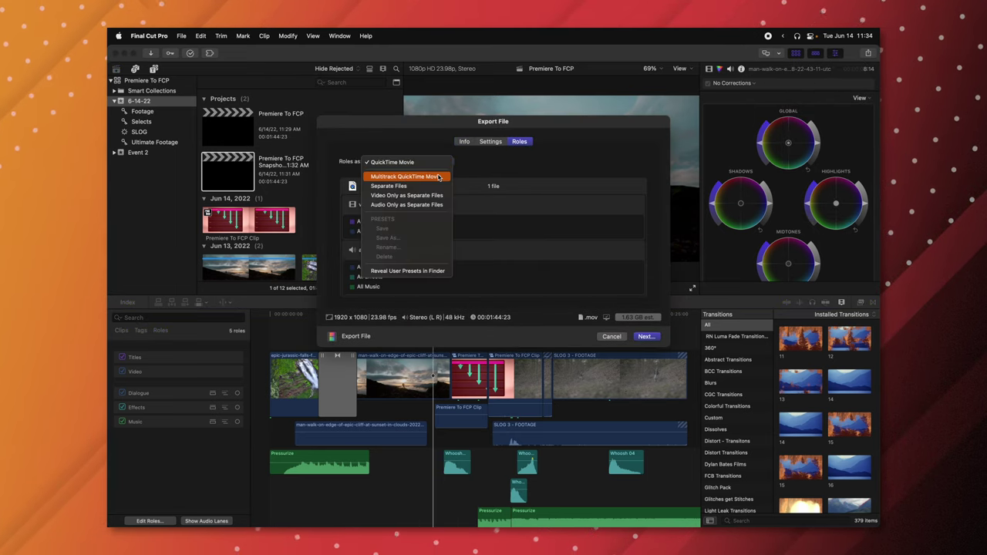
pyautogui.click(436, 177)
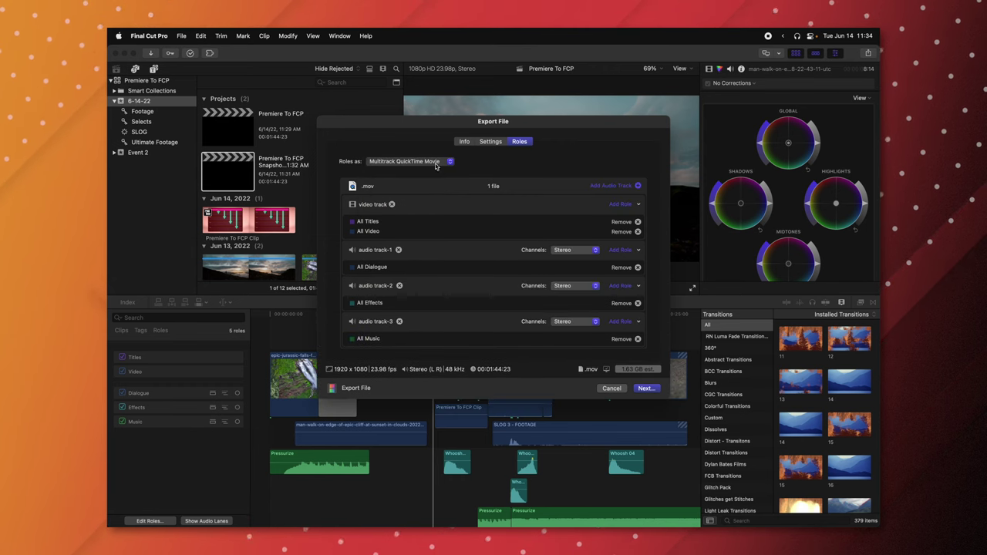
pyautogui.click(435, 161)
pyautogui.click(494, 160)
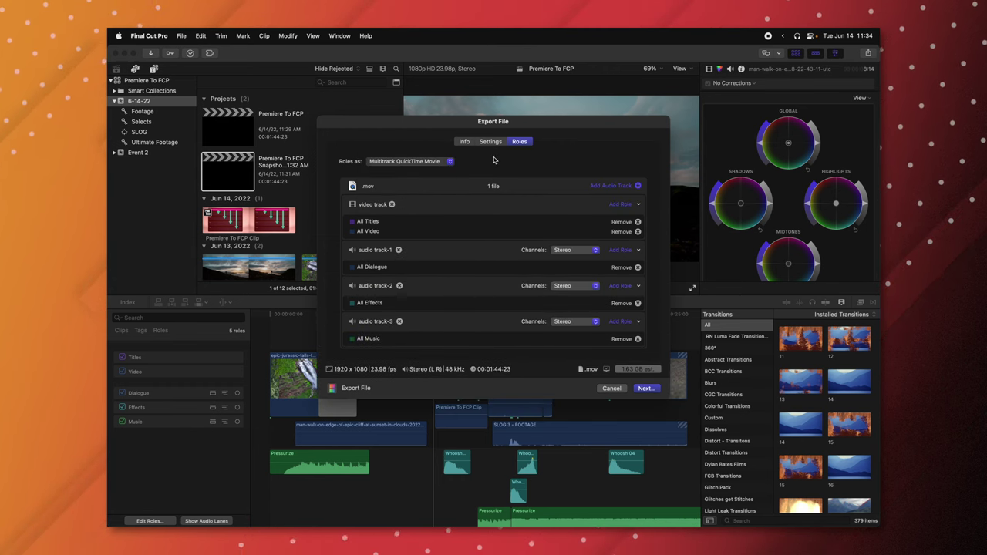